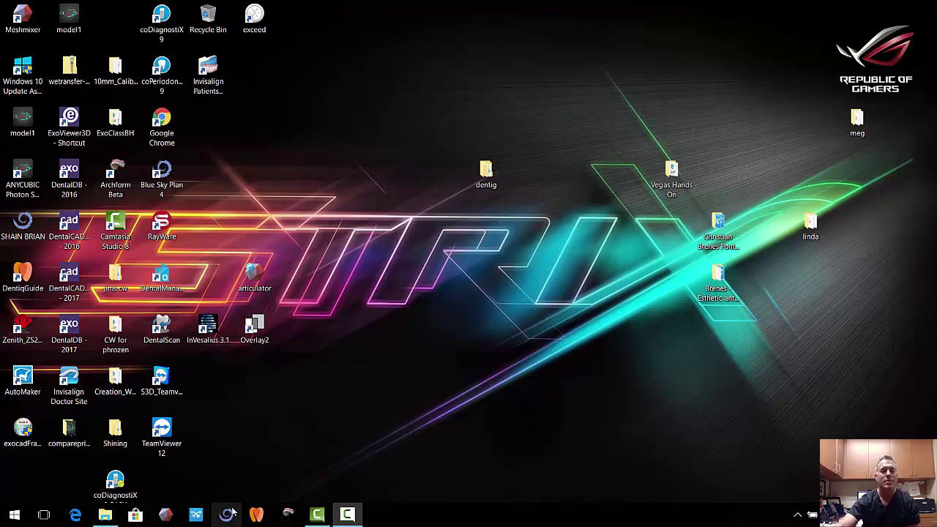
Step: Log in to DentiqGuide and enter a new patient named Upper Molar
{"action": "left_click", "coordinate": [254, 517]}
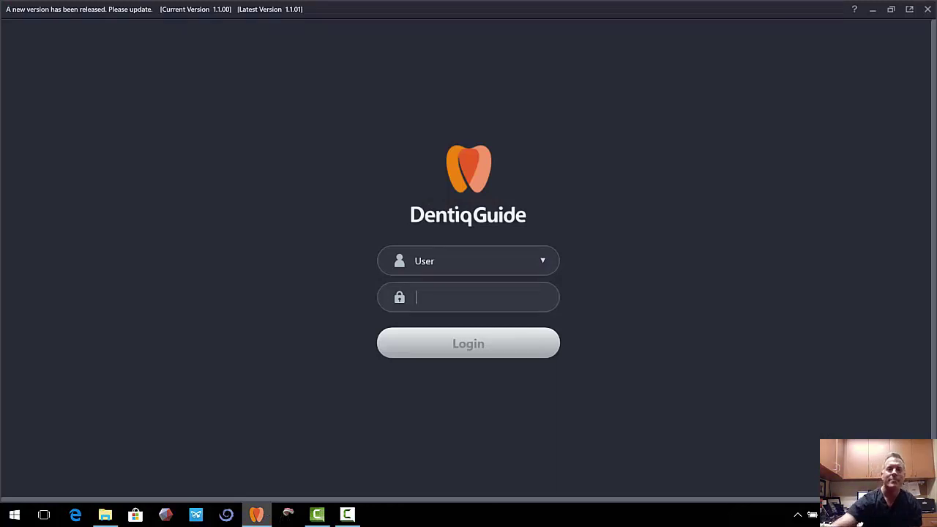
{"action": "key", "text": "Return"}
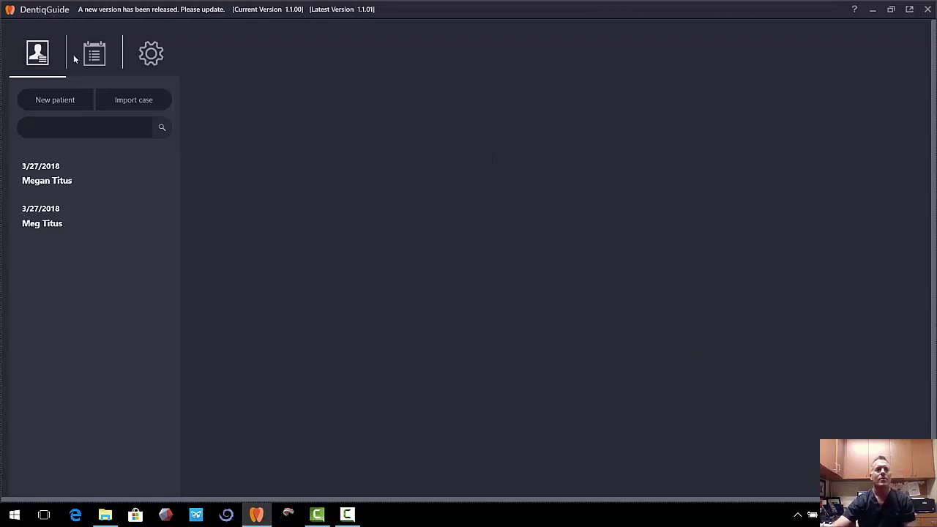
{"action": "left_click", "coordinate": [57, 104]}
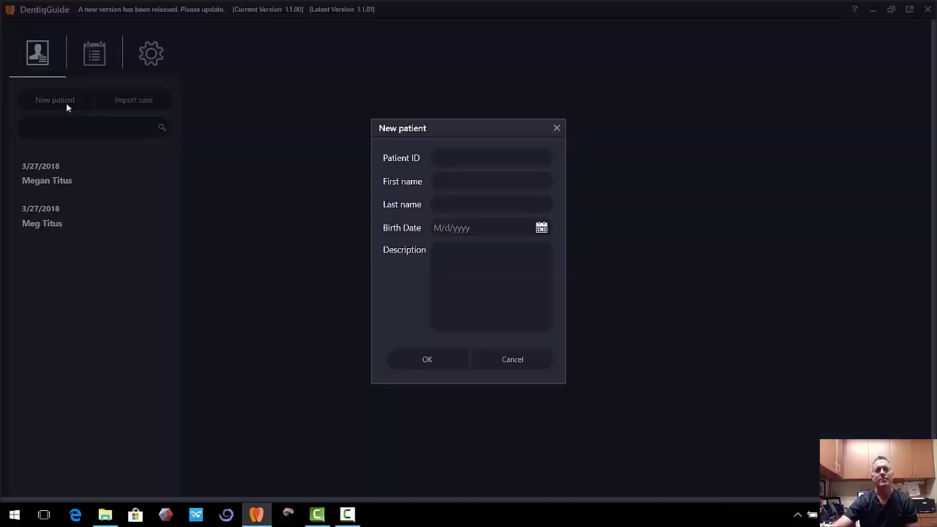
{"action": "left_click", "coordinate": [514, 161]}
{"action": "left_click", "coordinate": [504, 181]}
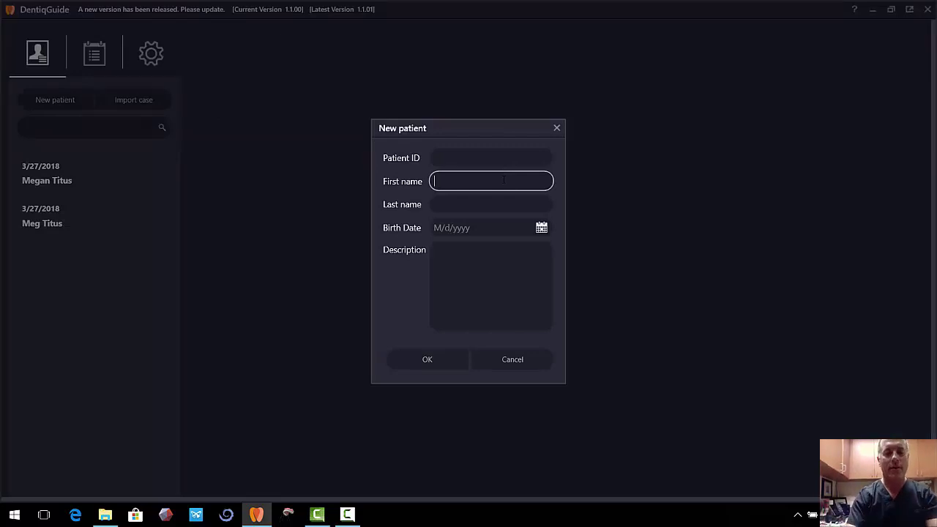
{"action": "type", "text": "Upper"}
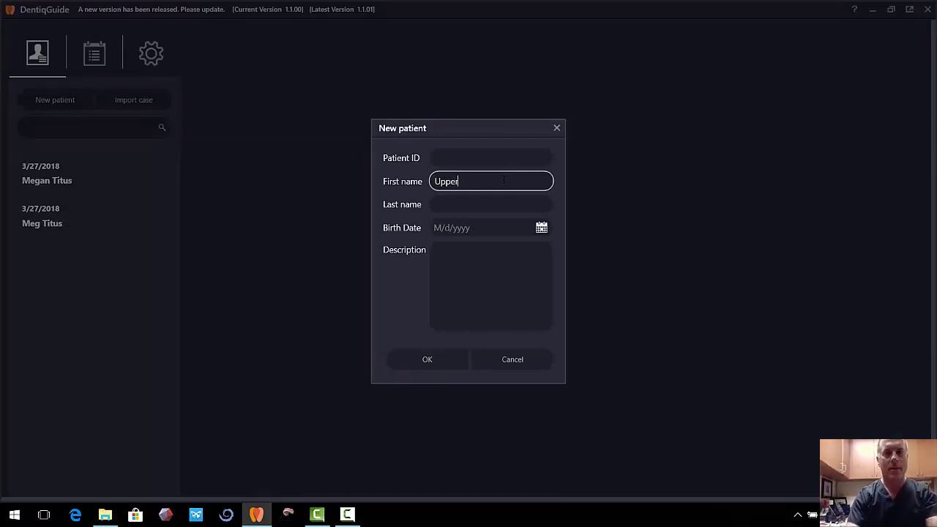
{"action": "left_click", "coordinate": [455, 203]}
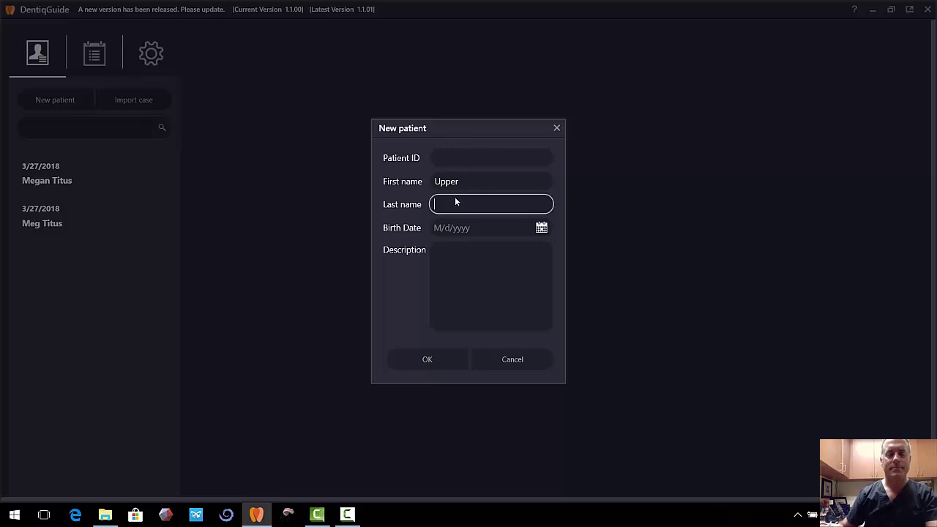
{"action": "type", "text": "Molar"}
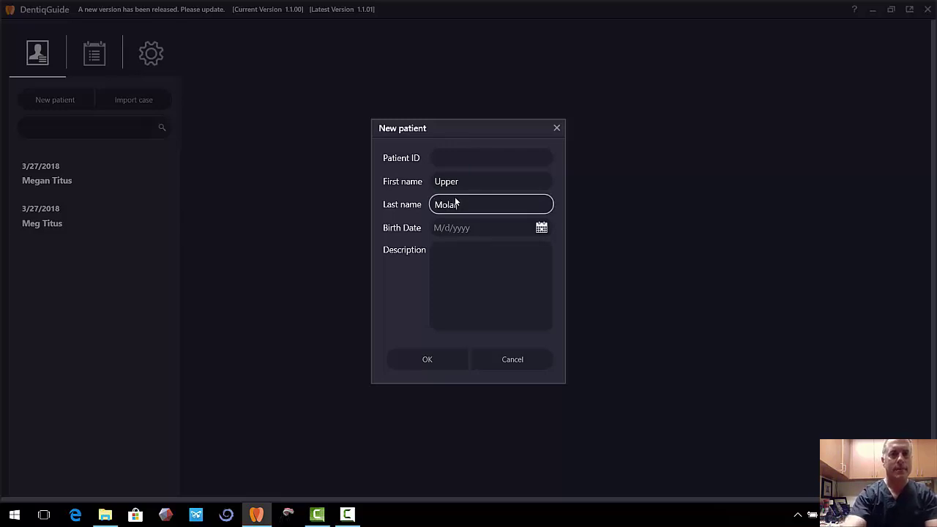
Step: Set the birth date to 27 March 2018 and create the patient
{"action": "left_click", "coordinate": [474, 230]}
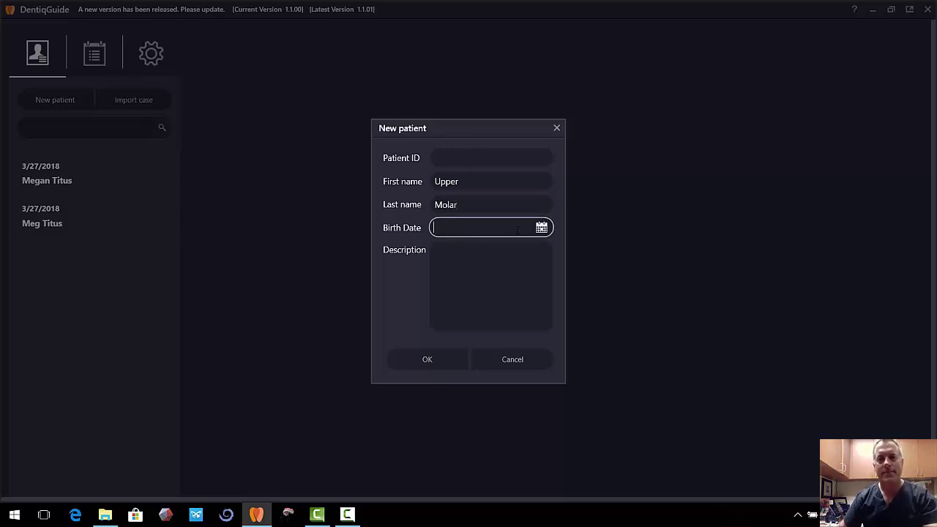
{"action": "left_click", "coordinate": [541, 228]}
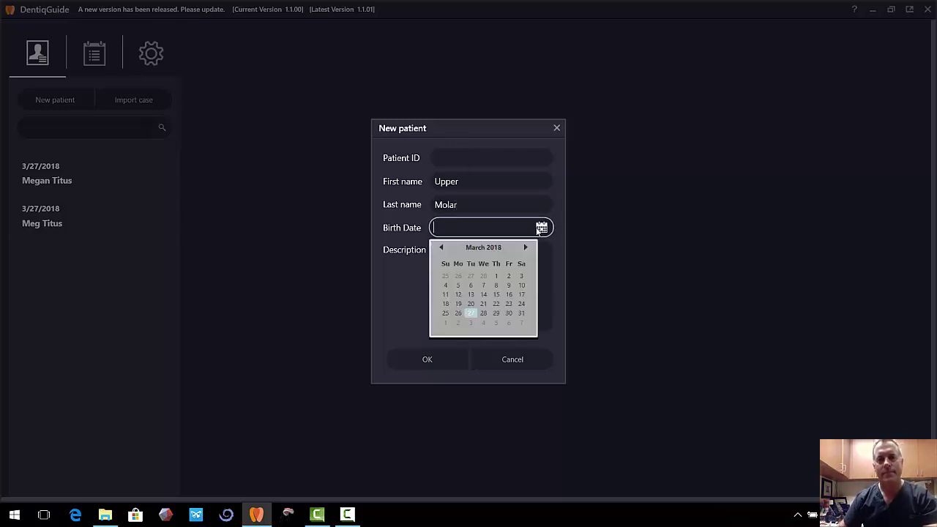
{"action": "left_click", "coordinate": [474, 313]}
{"action": "left_click", "coordinate": [442, 360]}
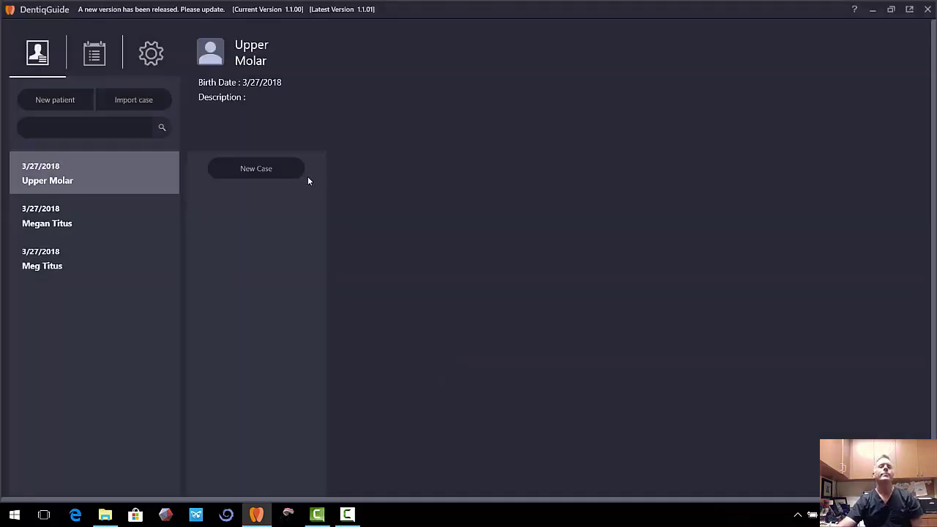
Step: Start a new case and mark the upper molar for a Crown prosthesis
{"action": "left_click", "coordinate": [277, 172]}
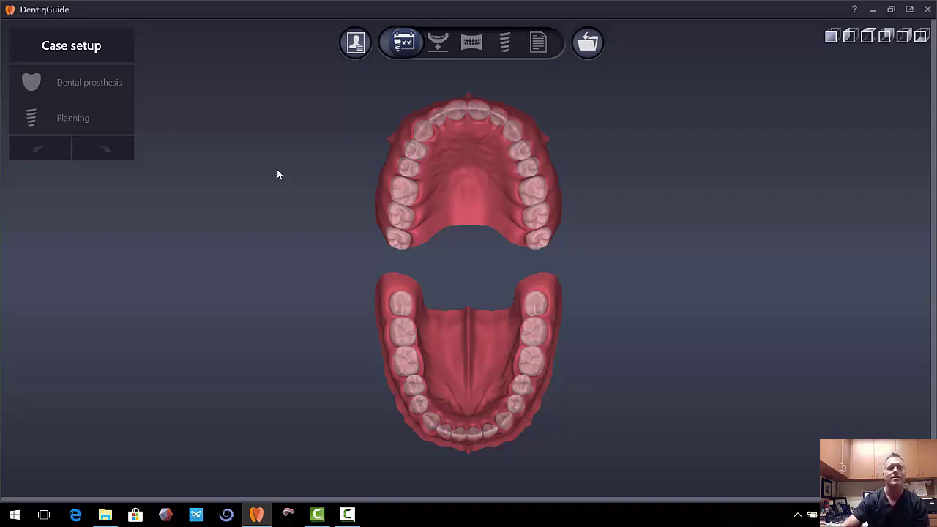
{"action": "left_click", "coordinate": [532, 221]}
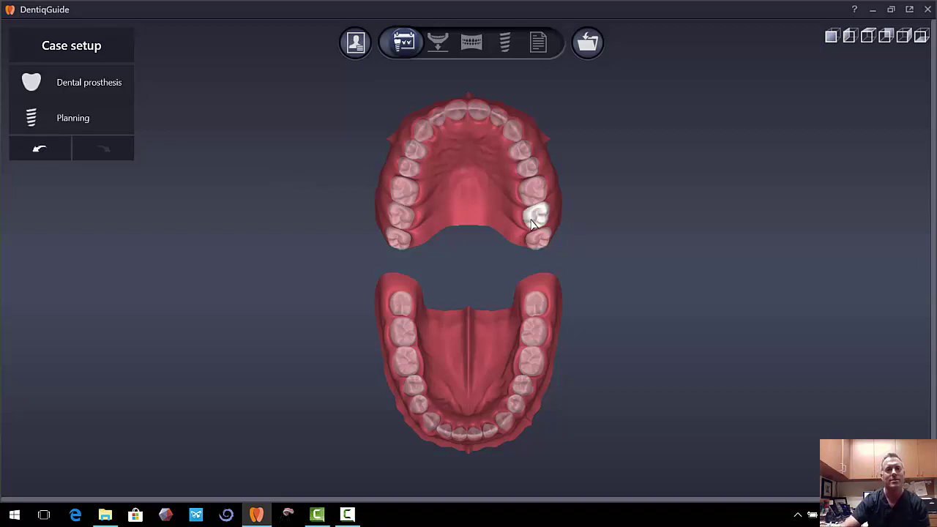
{"action": "left_click", "coordinate": [115, 89]}
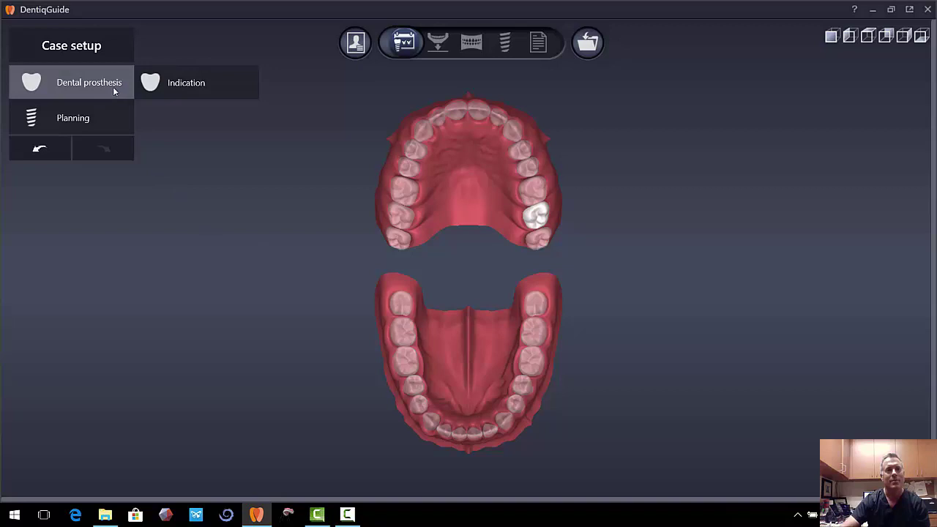
{"action": "left_click", "coordinate": [162, 86]}
{"action": "left_click", "coordinate": [296, 89]}
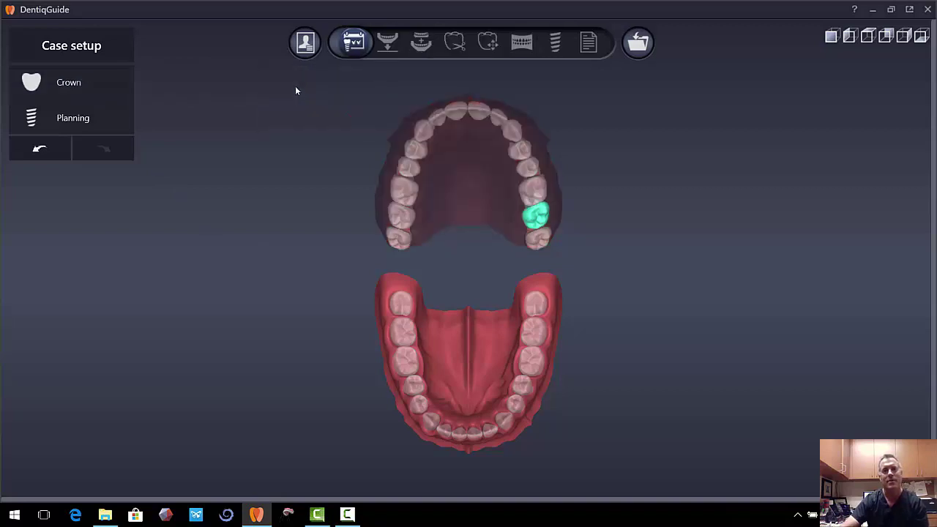
Step: Set the molar's planning indication to Implant planning with Surgical guide
{"action": "left_click", "coordinate": [86, 120]}
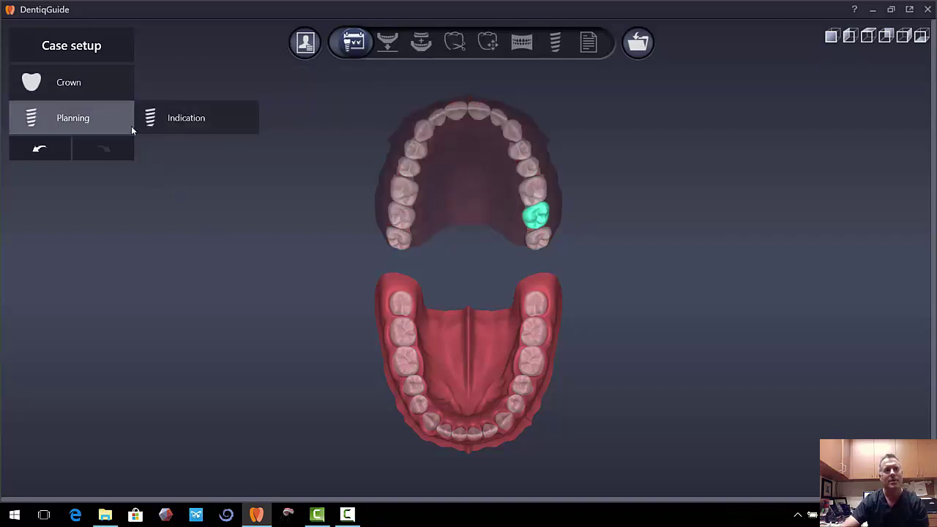
{"action": "left_click", "coordinate": [158, 124]}
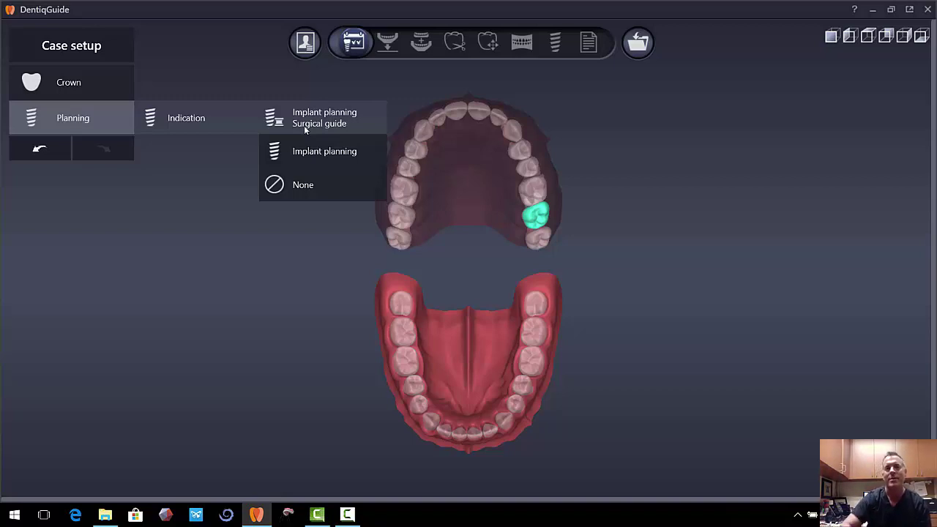
{"action": "left_click", "coordinate": [304, 126]}
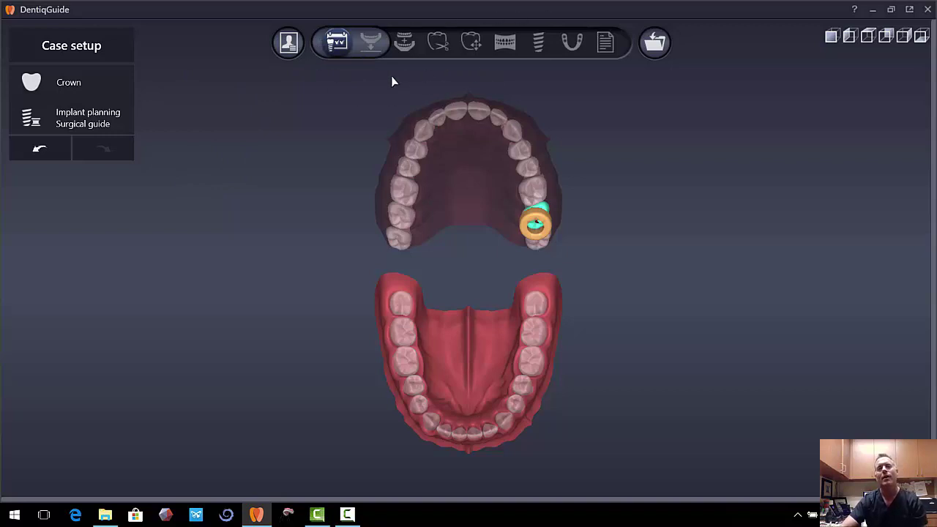
Step: Load DICOM file 005 from the patient's Desktop scan folder as the CT data
{"action": "left_click", "coordinate": [368, 45]}
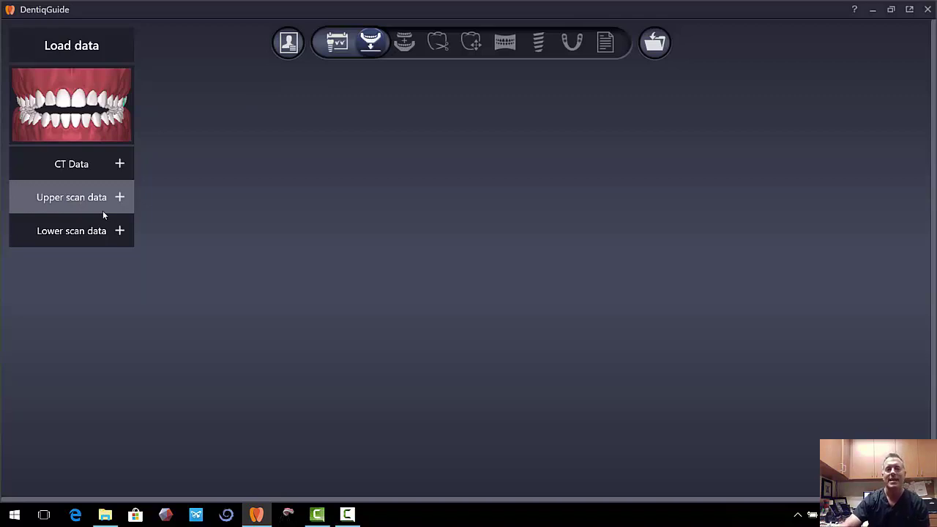
{"action": "left_click", "coordinate": [98, 173]}
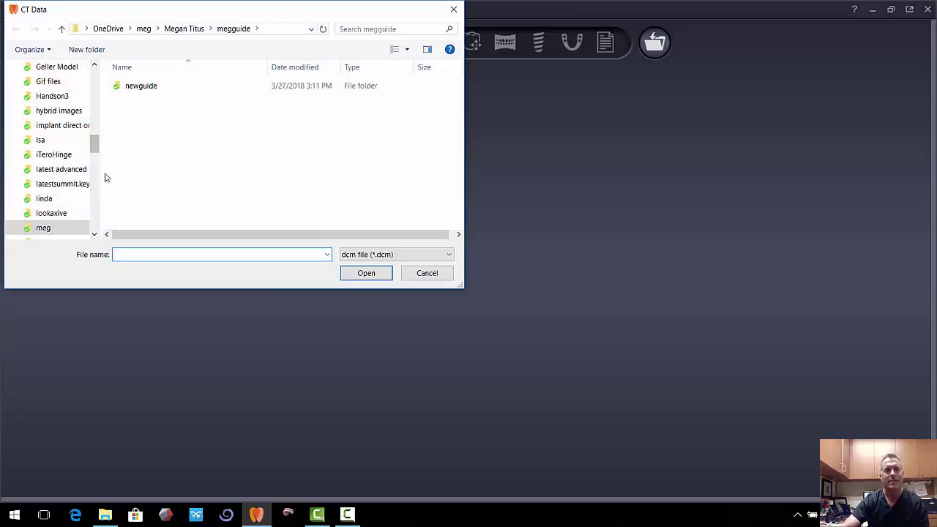
{"action": "left_click_drag", "start_coordinate": [94, 147], "coordinate": [95, 77]}
{"action": "left_click", "coordinate": [71, 91]}
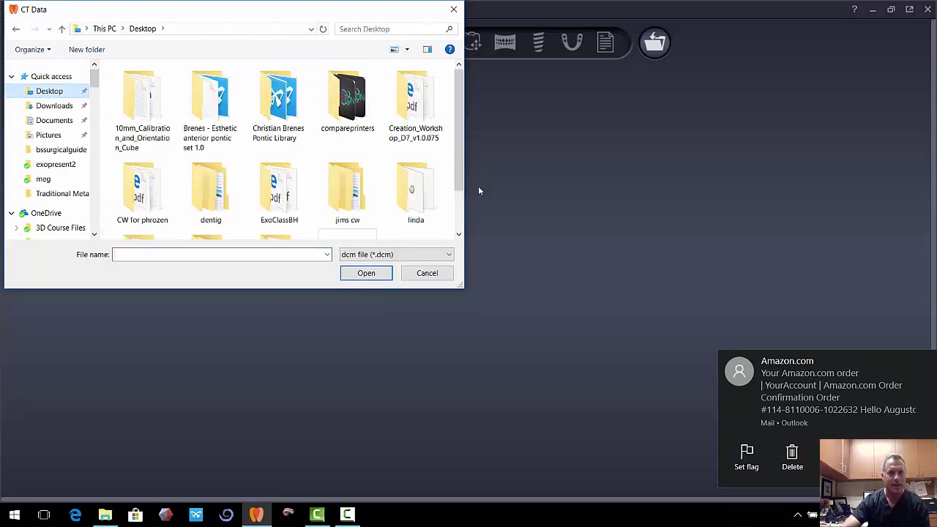
{"action": "left_click", "coordinate": [438, 204]}
{"action": "left_click", "coordinate": [366, 273]}
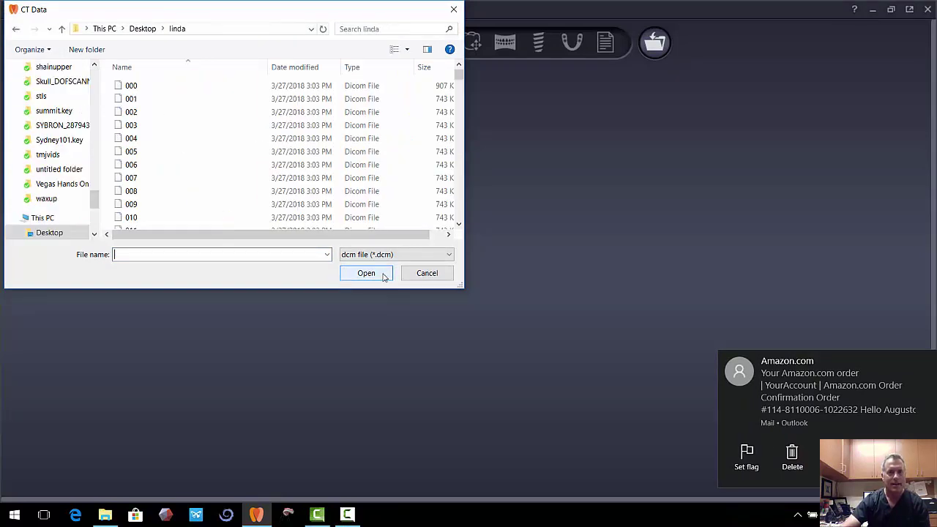
{"action": "left_click", "coordinate": [327, 152]}
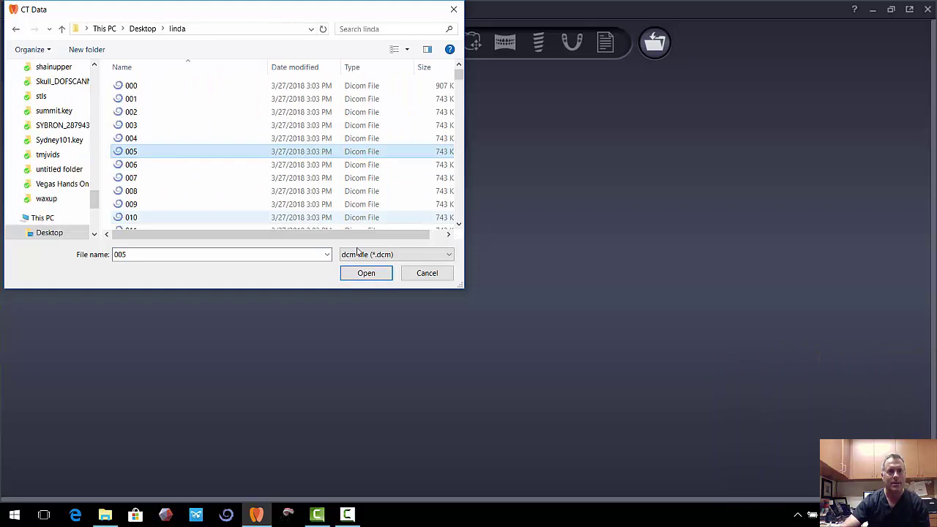
{"action": "left_click", "coordinate": [366, 278]}
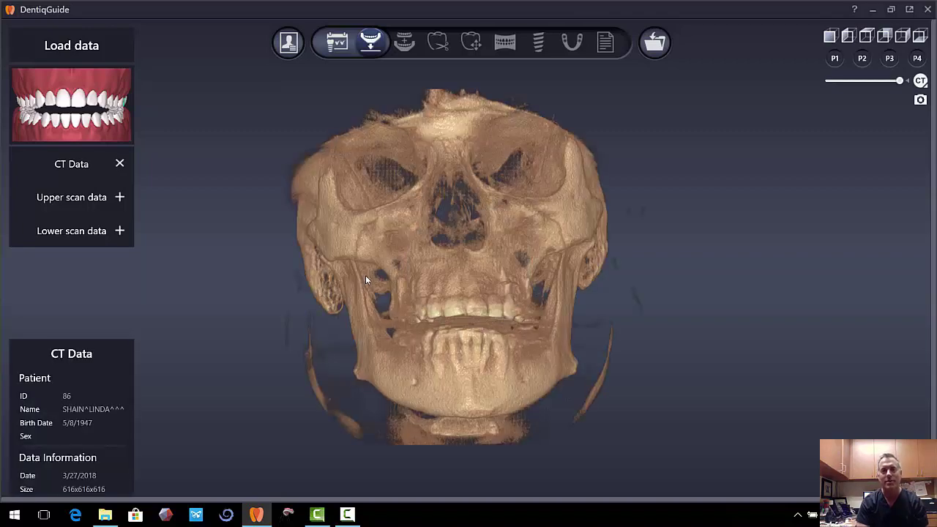
Step: Orbit, zoom and pan the CT skull to a close side view of the left upper posterior teeth
{"action": "left_click_drag", "start_coordinate": [488, 272], "coordinate": [382, 287]}
{"action": "scroll", "coordinate": [382, 287], "scroll_direction": "up", "scroll_amount": 5}
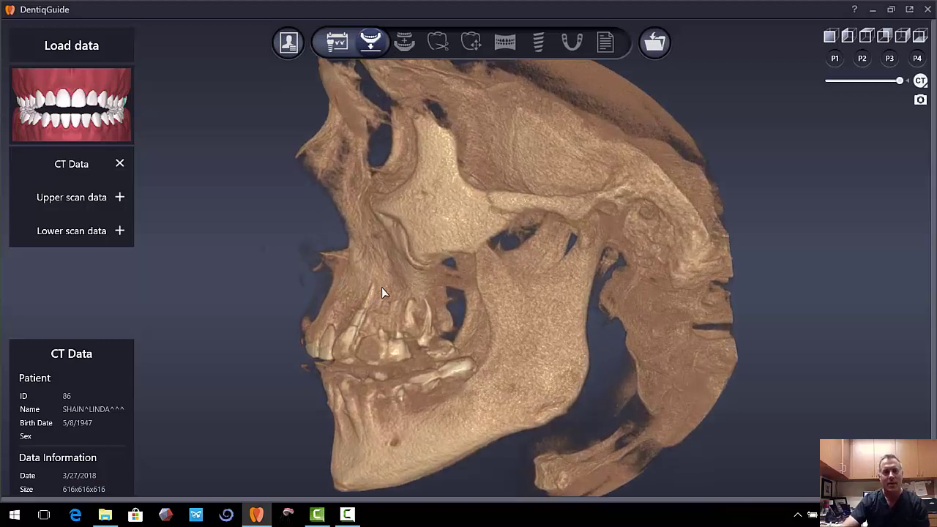
{"action": "scroll", "coordinate": [382, 287], "scroll_direction": "up", "scroll_amount": 3}
{"action": "left_click_drag", "start_coordinate": [449, 329], "coordinate": [438, 221]}
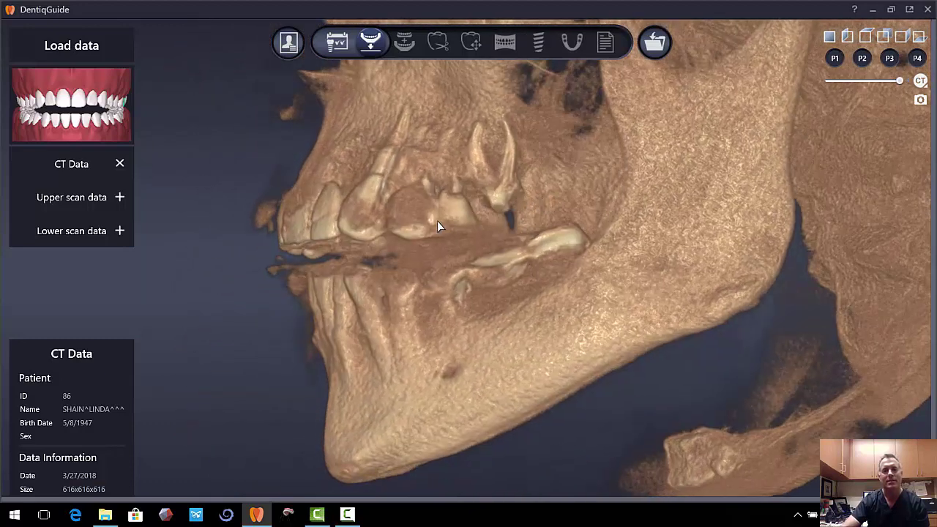
{"action": "mouse_move", "coordinate": [506, 171]}
{"action": "right_mouse_down"}
{"action": "mouse_move", "coordinate": [508, 287]}
{"action": "mouse_move", "coordinate": [514, 175]}
{"action": "right_mouse_up"}
{"action": "scroll", "coordinate": [515, 176], "scroll_direction": "up", "scroll_amount": 2}
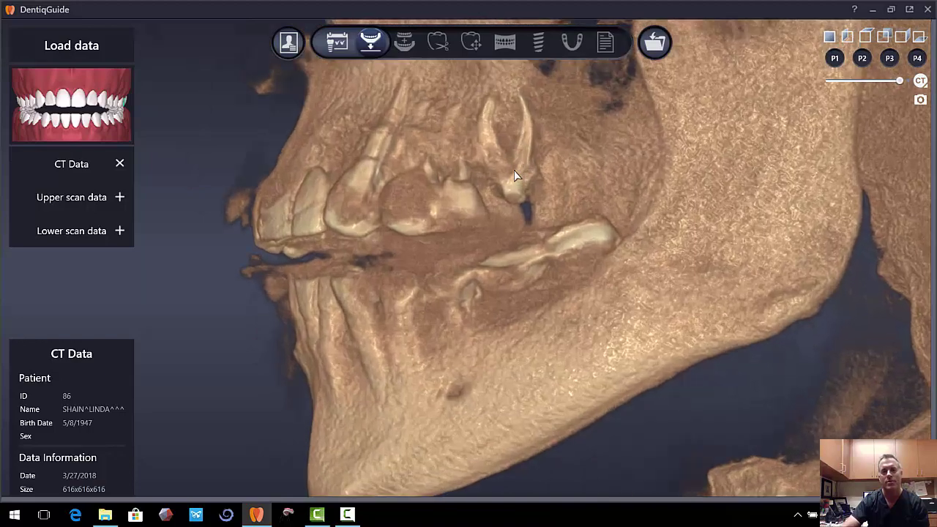
{"action": "scroll", "coordinate": [517, 180], "scroll_direction": "down", "scroll_amount": 1}
{"action": "mouse_move", "coordinate": [544, 175]}
{"action": "left_mouse_down"}
{"action": "mouse_move", "coordinate": [556, 167]}
{"action": "mouse_move", "coordinate": [557, 181]}
{"action": "left_mouse_up"}
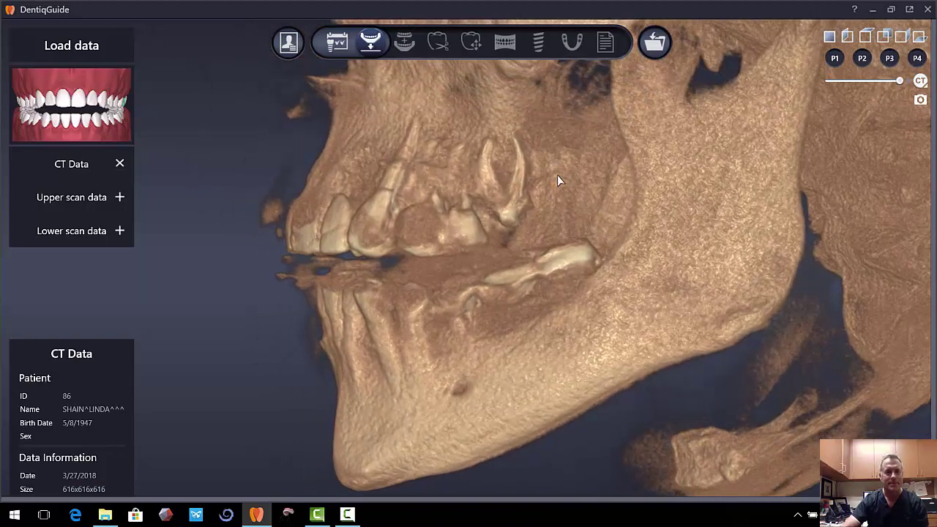
Step: Load the upper jaw STL scan and turn it to show its biting surface
{"action": "left_click", "coordinate": [80, 201]}
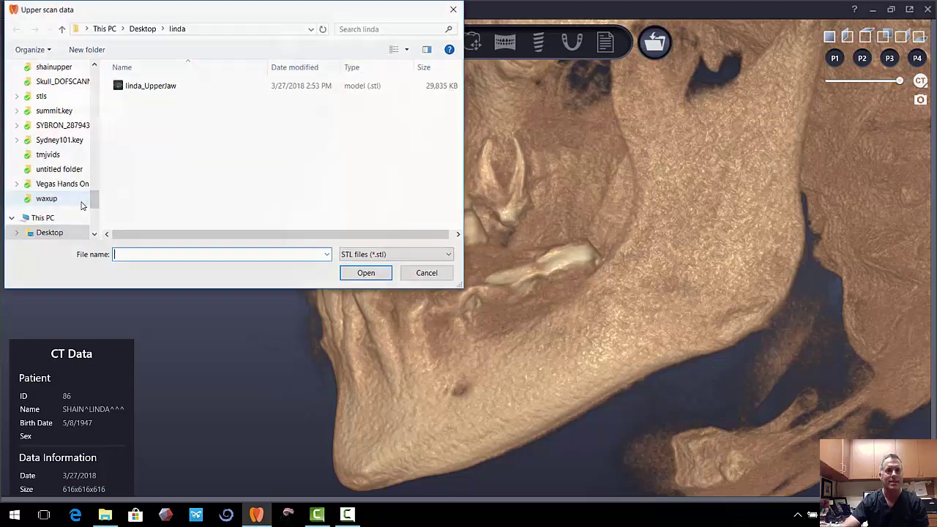
{"action": "left_click", "coordinate": [153, 86]}
{"action": "double_click", "coordinate": [153, 86]}
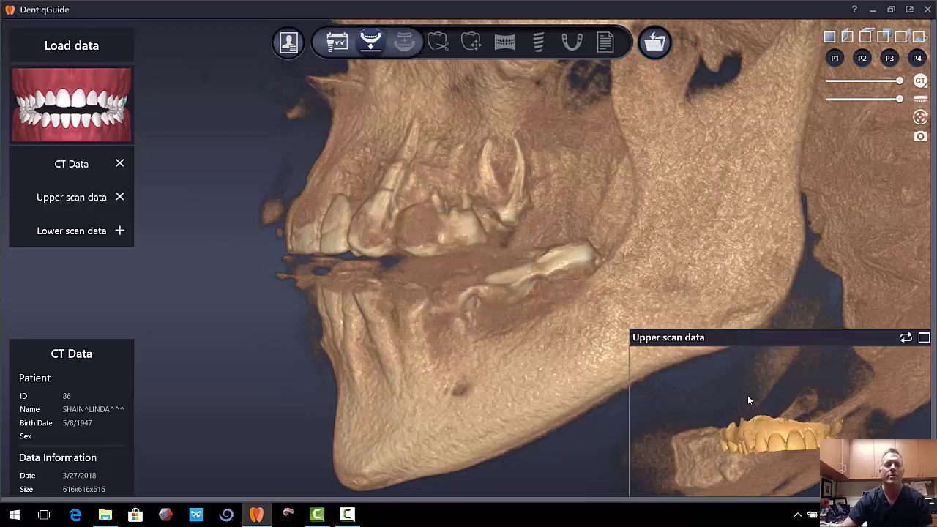
{"action": "left_click_drag", "start_coordinate": [811, 448], "coordinate": [822, 378]}
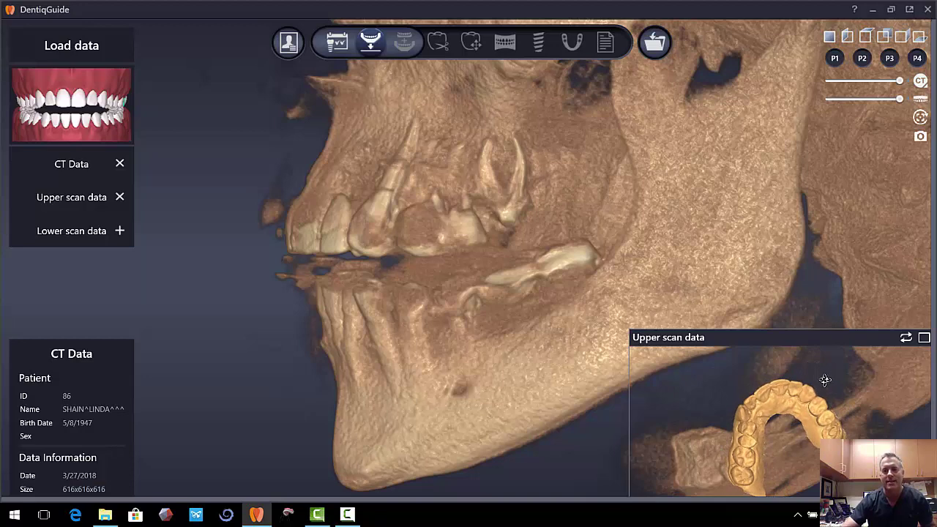
Step: Switch to the Alignment step and enlarge the CT rendering to fill the window
{"action": "left_click", "coordinate": [404, 44]}
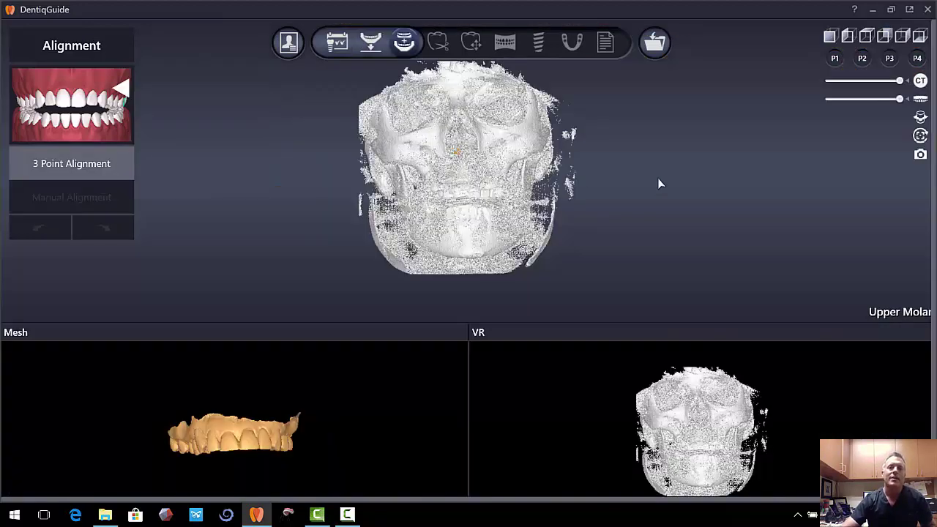
{"action": "left_click_drag", "start_coordinate": [674, 168], "coordinate": [641, 172]}
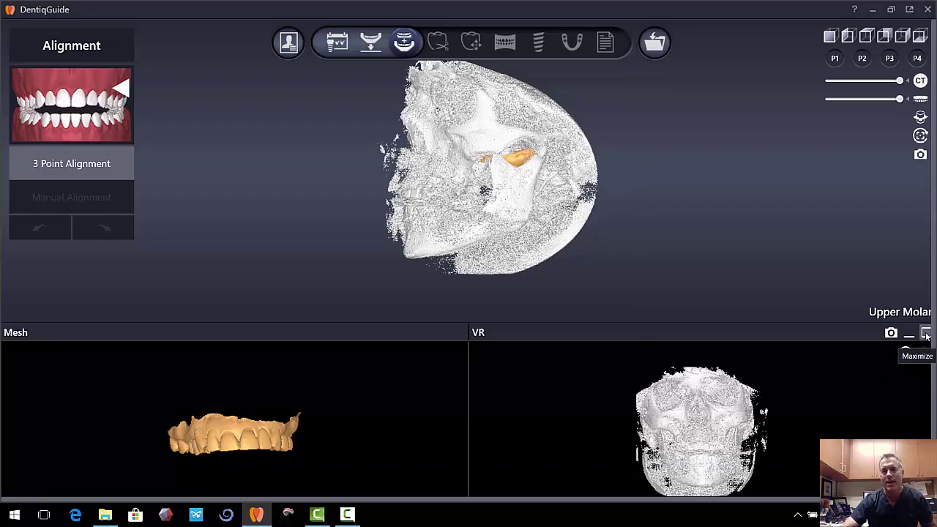
{"action": "left_click", "coordinate": [926, 334]}
{"action": "left_click_drag", "start_coordinate": [695, 318], "coordinate": [643, 330]}
{"action": "scroll", "coordinate": [643, 331], "scroll_direction": "up", "scroll_amount": 2}
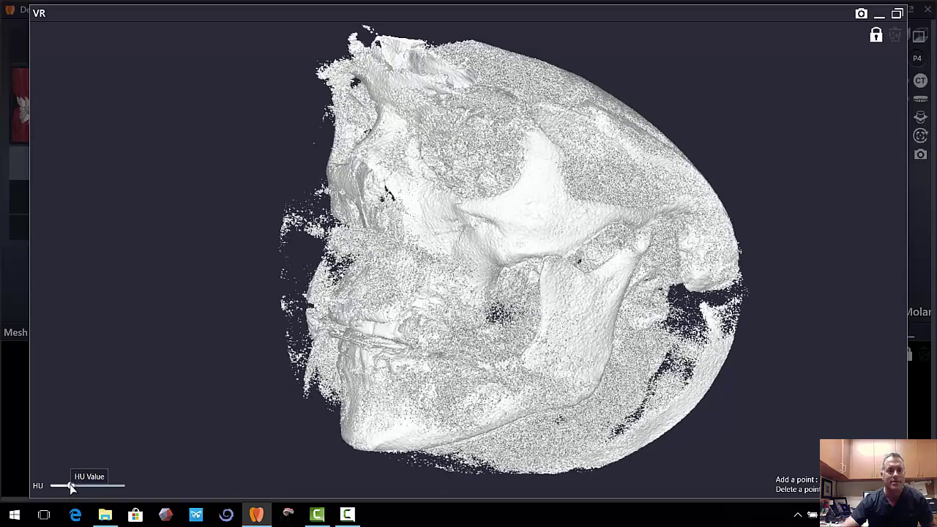
Step: Adjust the HU threshold slider so the teeth and jaw bone show clearly
{"action": "left_click_drag", "start_coordinate": [71, 485], "coordinate": [82, 487]}
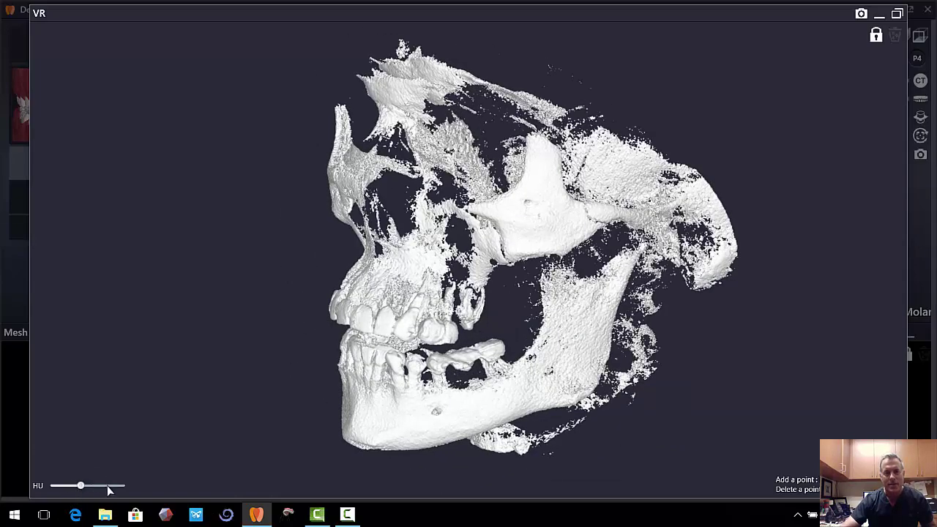
{"action": "left_click_drag", "start_coordinate": [292, 446], "coordinate": [246, 463]}
{"action": "scroll", "coordinate": [399, 438], "scroll_direction": "up", "scroll_amount": 5}
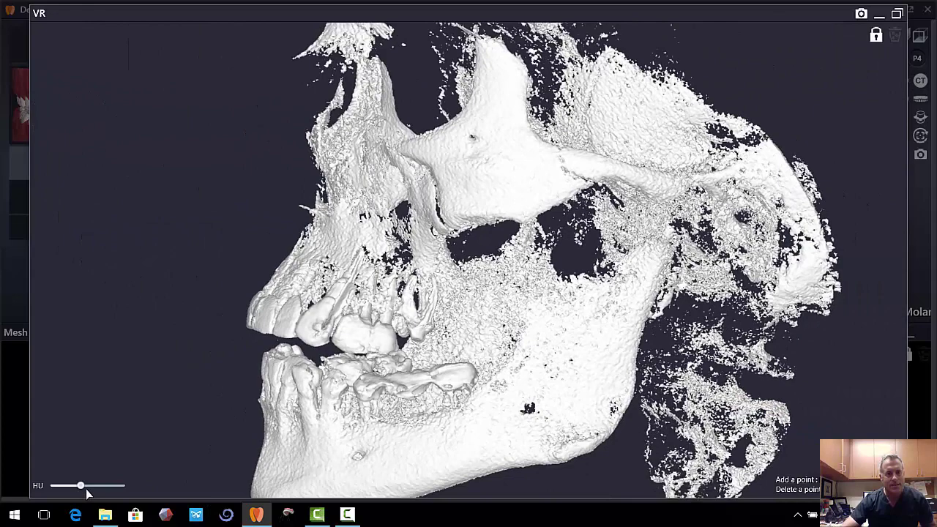
{"action": "left_click_drag", "start_coordinate": [82, 487], "coordinate": [78, 487]}
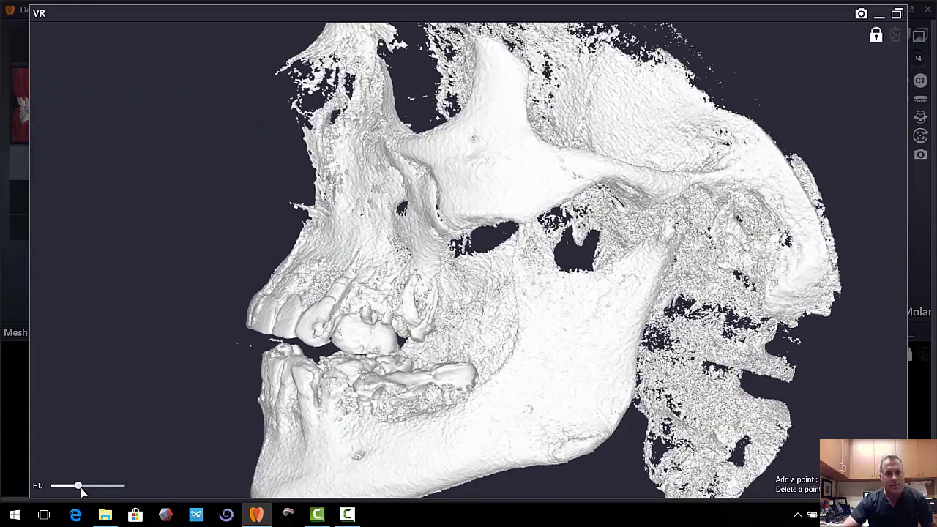
Step: Restore the CT pane and try placing alignment points on the mesh, dismissing click-point errors
{"action": "left_click", "coordinate": [897, 13]}
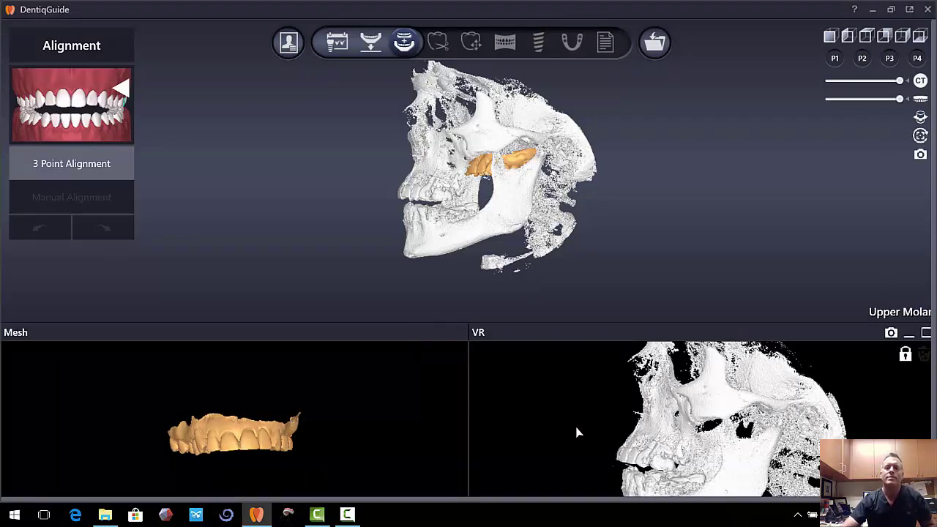
{"action": "left_click_drag", "start_coordinate": [652, 419], "coordinate": [762, 428]}
{"action": "scroll", "coordinate": [816, 410], "scroll_direction": "up", "scroll_amount": 5}
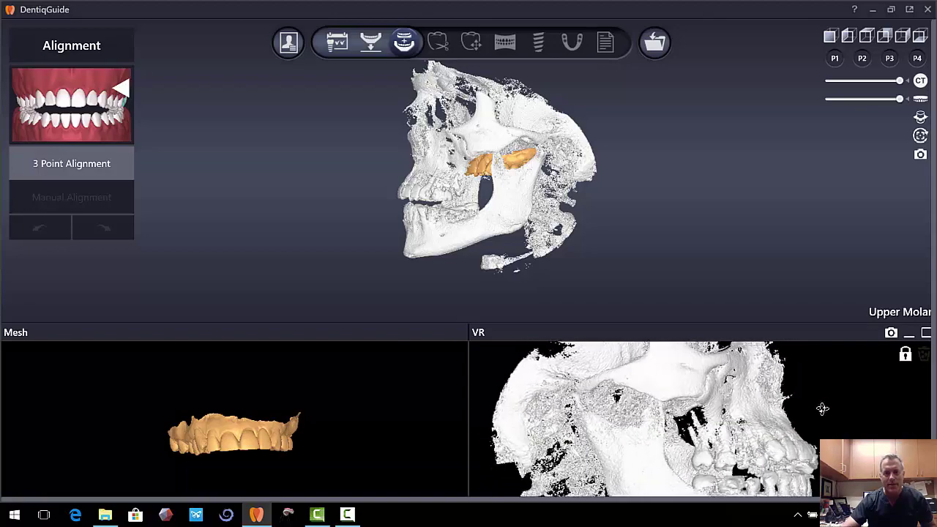
{"action": "left_click_drag", "start_coordinate": [821, 414], "coordinate": [511, 479]}
{"action": "left_click", "coordinate": [385, 438]}
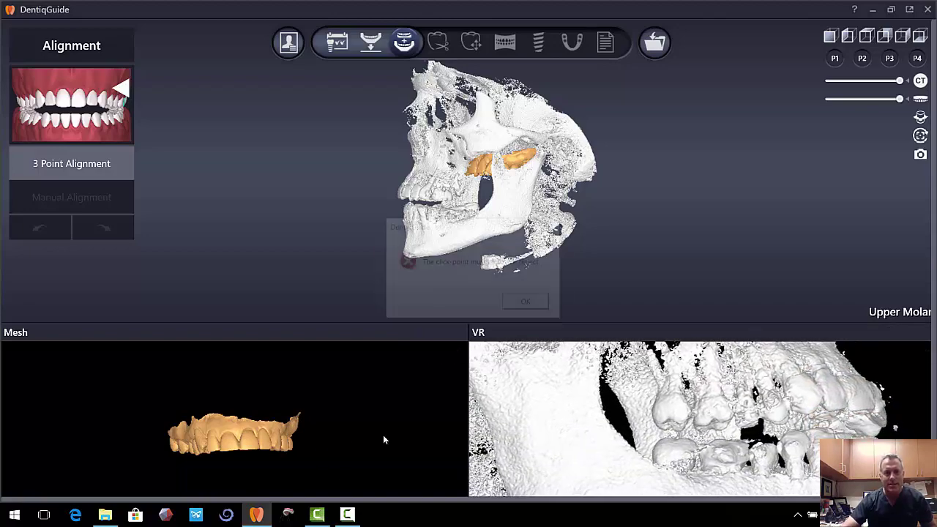
{"action": "left_click", "coordinate": [529, 303]}
{"action": "left_click_drag", "start_coordinate": [339, 422], "coordinate": [384, 419]}
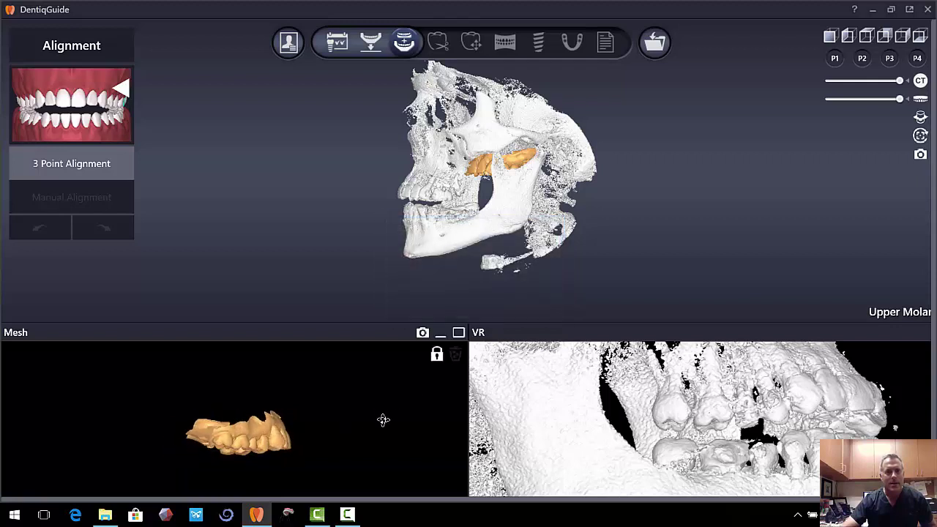
{"action": "scroll", "coordinate": [367, 418], "scroll_direction": "up", "scroll_amount": 5}
{"action": "left_click", "coordinate": [358, 419]}
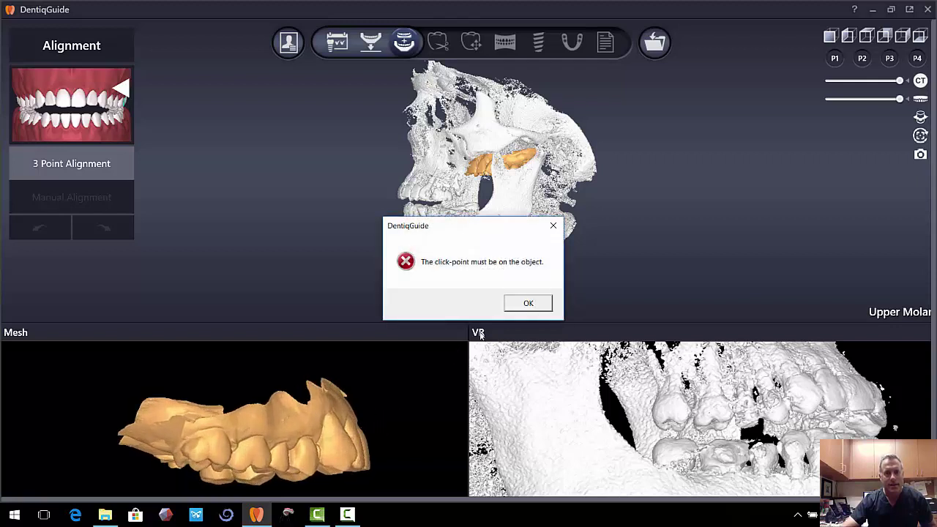
{"action": "left_click", "coordinate": [528, 303]}
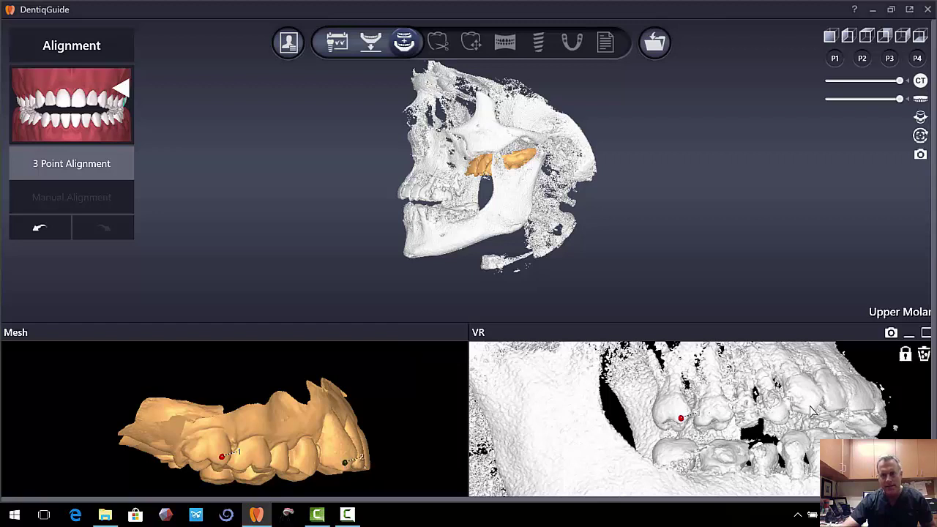
Step: Place the matching third alignment points on the scan and CT teeth, then check the fit
{"action": "left_click_drag", "start_coordinate": [411, 436], "coordinate": [249, 417]}
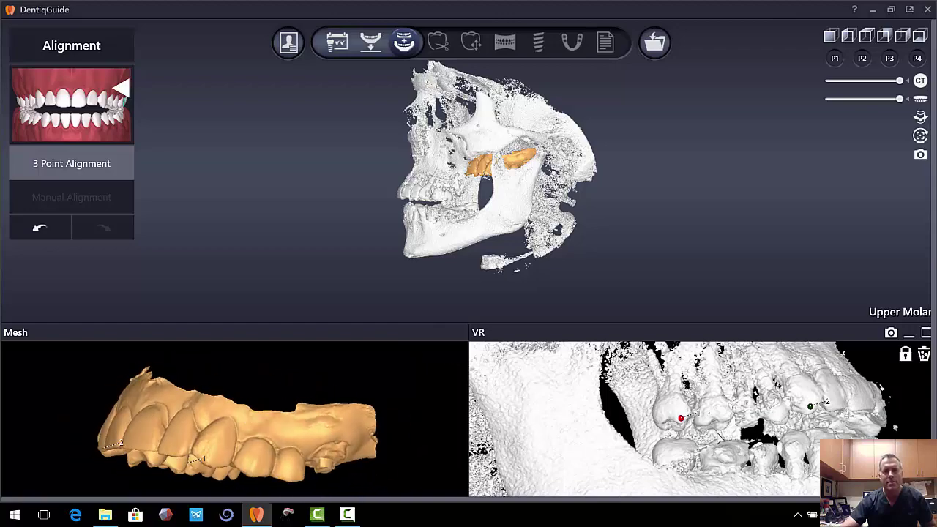
{"action": "left_click_drag", "start_coordinate": [866, 431], "coordinate": [603, 416]}
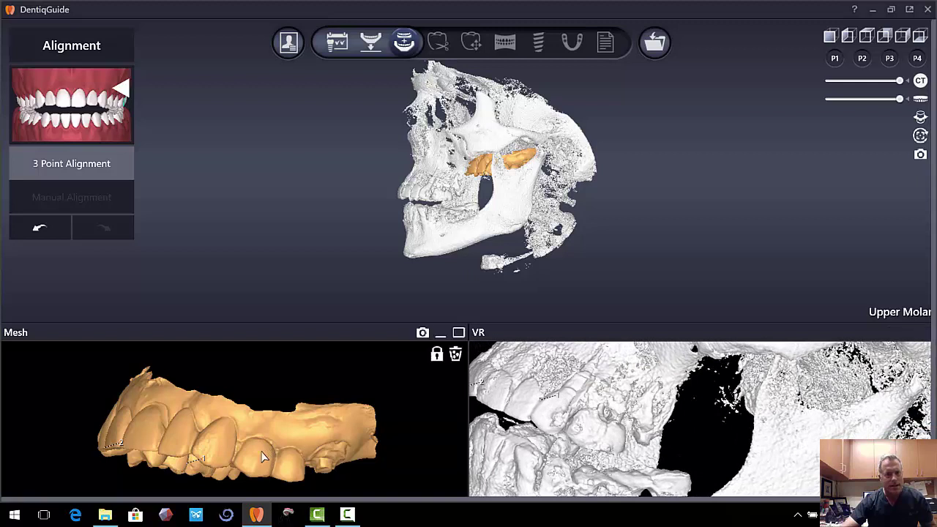
{"action": "left_click", "coordinate": [213, 462]}
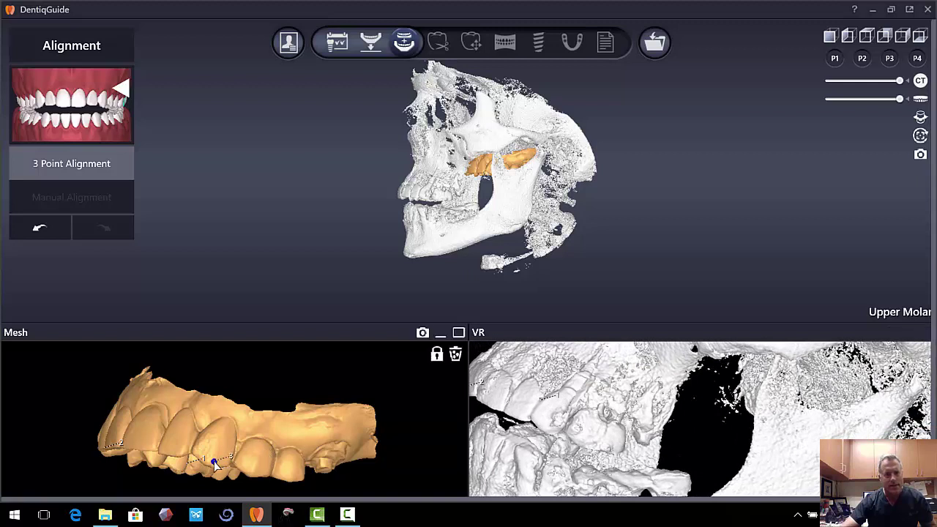
{"action": "left_click", "coordinate": [546, 427]}
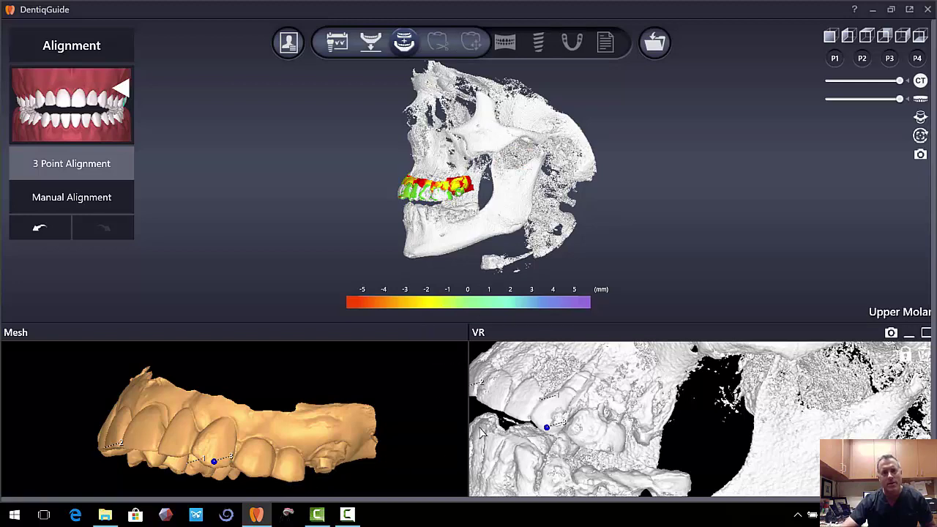
{"action": "left_click_drag", "start_coordinate": [526, 232], "coordinate": [506, 239]}
{"action": "scroll", "coordinate": [573, 229], "scroll_direction": "up", "scroll_amount": 5}
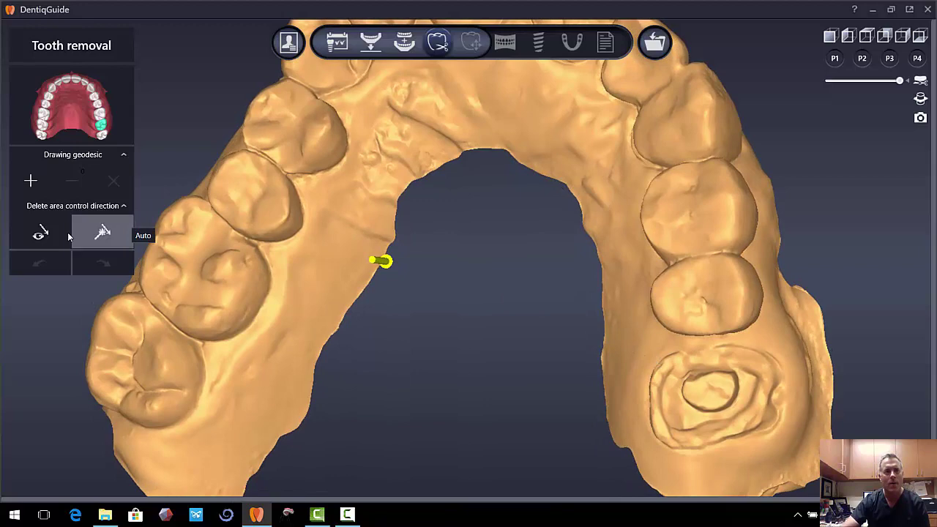
Step: Outline the tooth 27 site with a geodesic polygon to remove and smooth it
{"action": "left_click", "coordinate": [30, 180]}
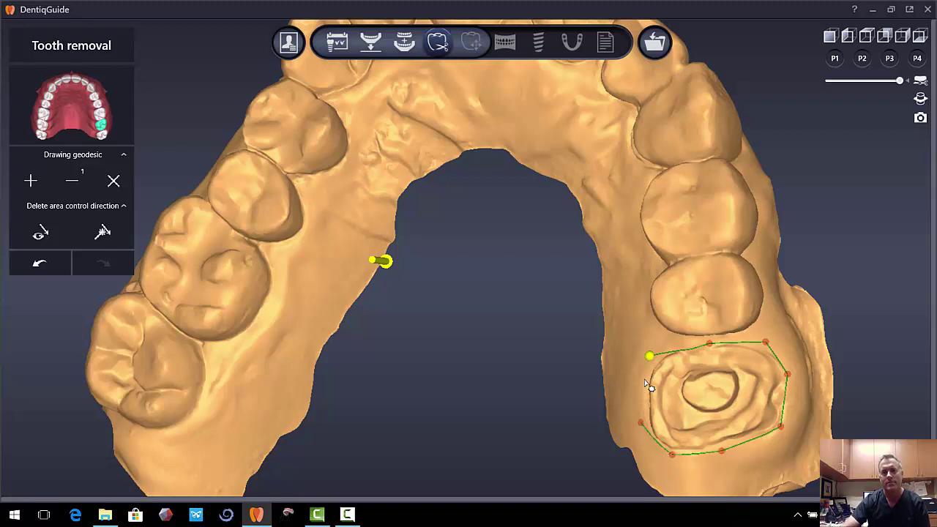
{"action": "left_click", "coordinate": [650, 358]}
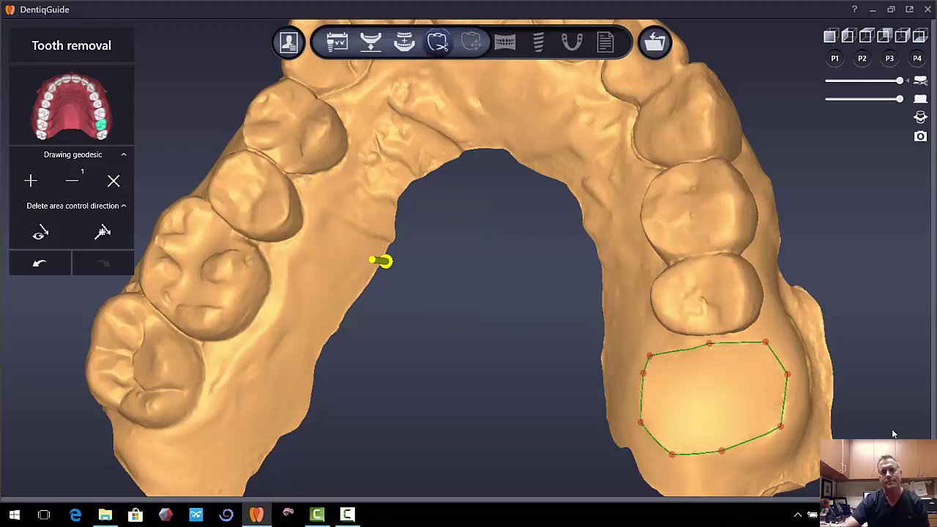
{"action": "right_click_drag", "start_coordinate": [892, 432], "coordinate": [677, 395]}
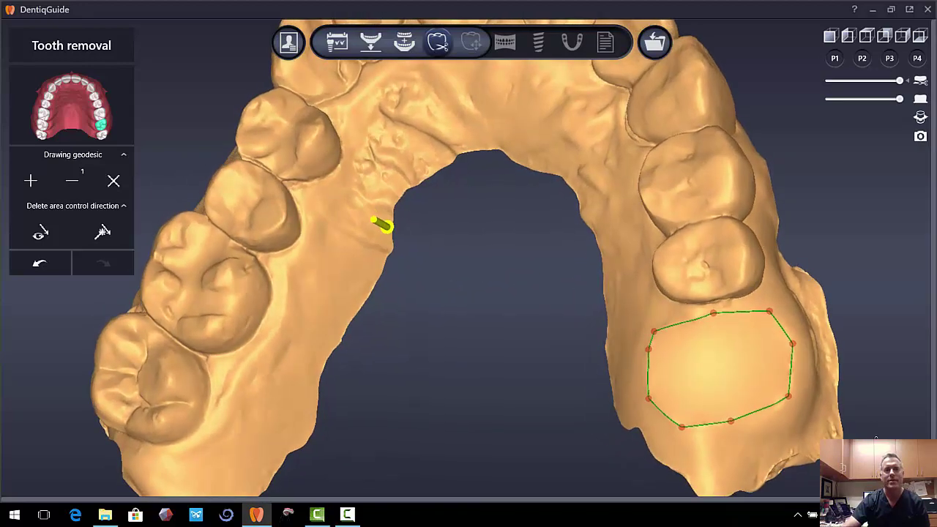
Step: Seat the tooth 27 crown onto the molar site in Crown placement
{"action": "left_click", "coordinate": [473, 50]}
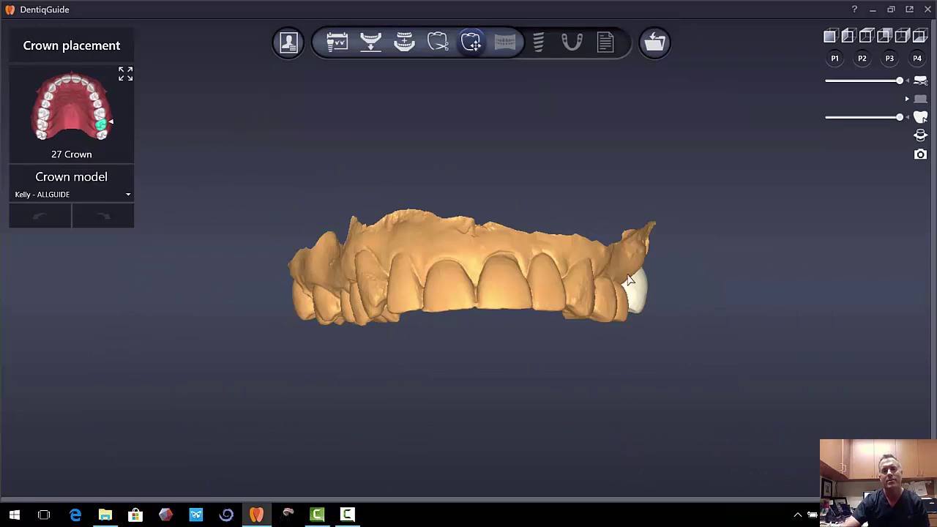
{"action": "right_click_drag", "start_coordinate": [562, 371], "coordinate": [582, 299]}
{"action": "left_click_drag", "start_coordinate": [663, 328], "coordinate": [629, 263]}
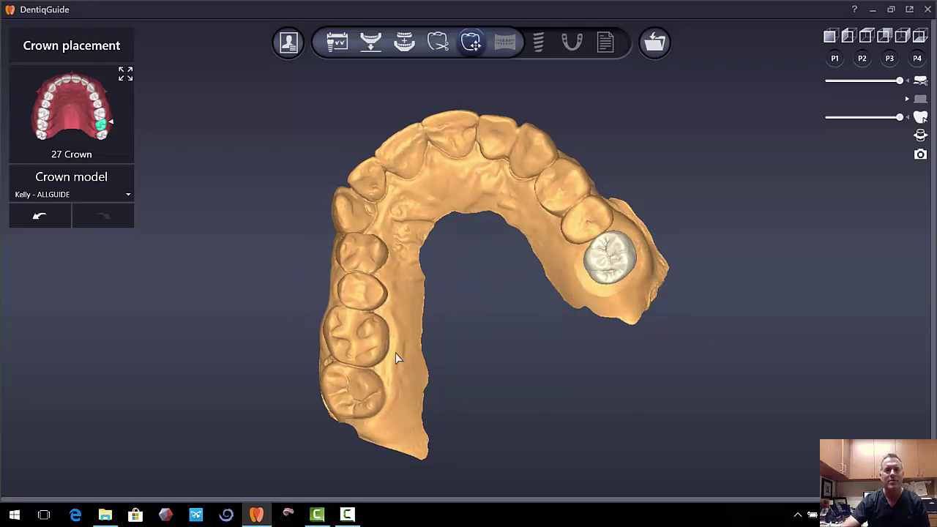
{"action": "scroll", "coordinate": [531, 363], "scroll_direction": "up", "scroll_amount": 5}
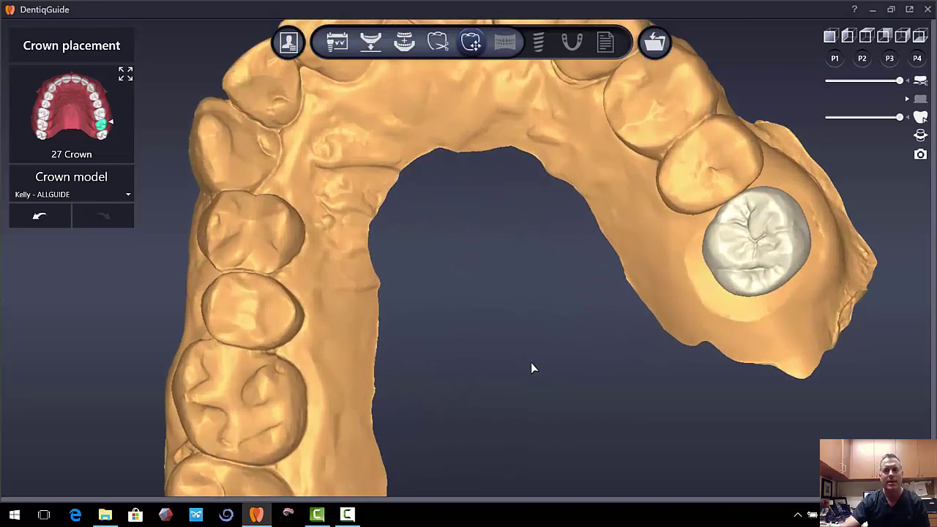
Step: Shift, tilt and rotate the crown into the gap, then view it from the side
{"action": "right_click_drag", "start_coordinate": [678, 394], "coordinate": [691, 379]}
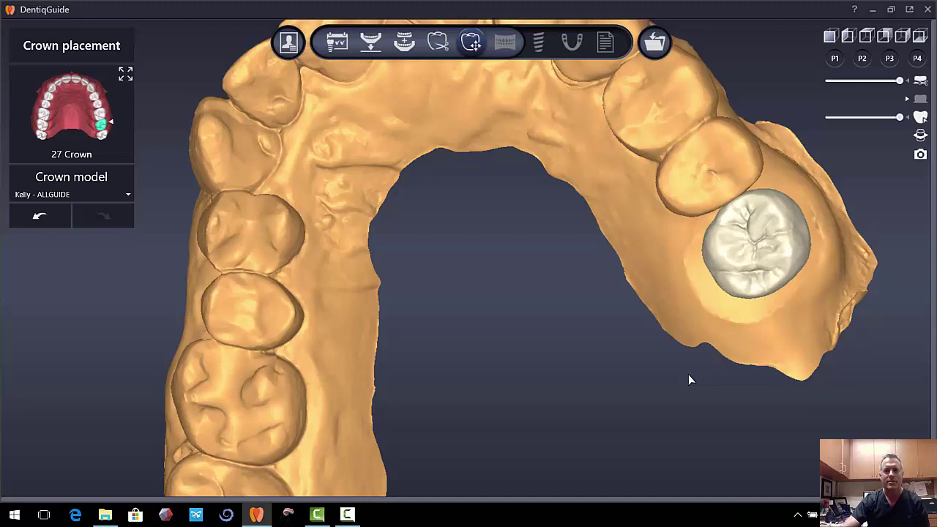
{"action": "mouse_move", "coordinate": [776, 266]}
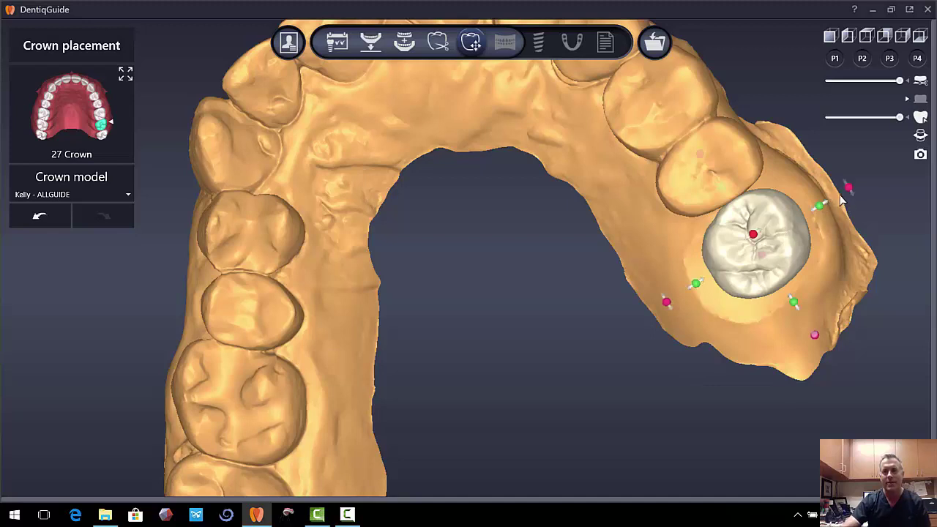
{"action": "left_click_drag", "start_coordinate": [826, 209], "coordinate": [827, 205]}
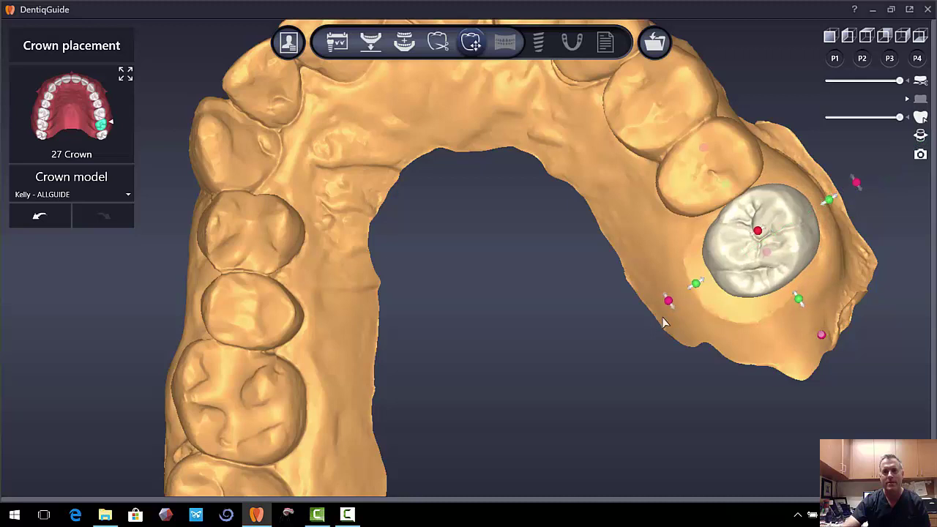
{"action": "left_click_drag", "start_coordinate": [696, 289], "coordinate": [687, 291]}
{"action": "left_click_drag", "start_coordinate": [751, 235], "coordinate": [758, 233]}
{"action": "left_click_drag", "start_coordinate": [794, 301], "coordinate": [804, 320]}
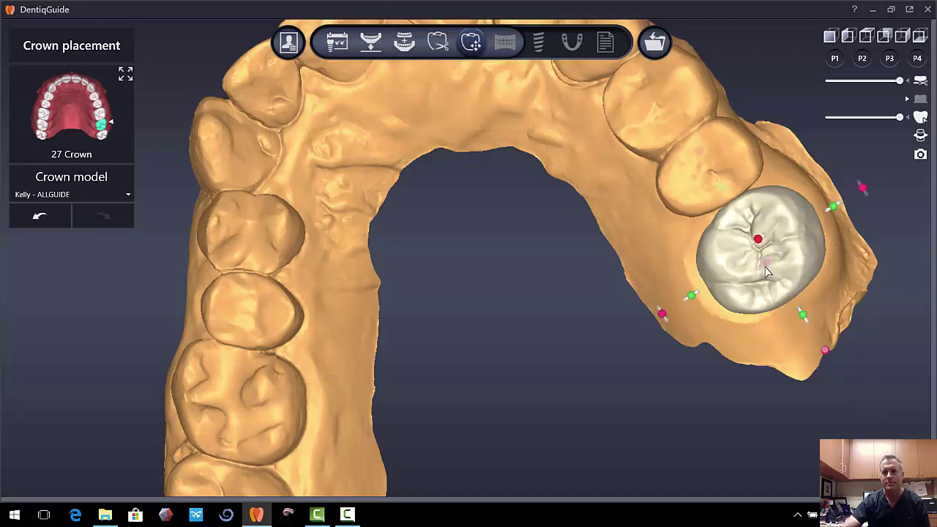
{"action": "right_click_drag", "start_coordinate": [766, 271], "coordinate": [766, 269]}
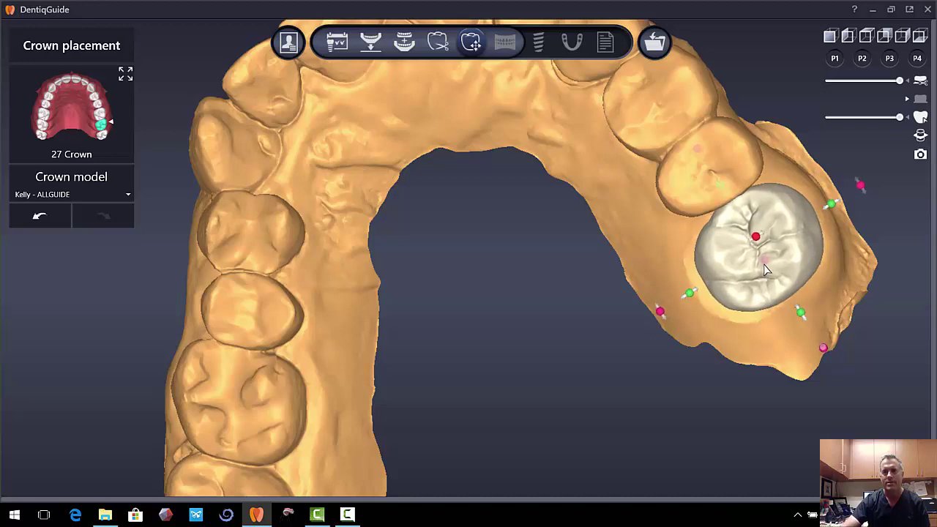
{"action": "right_click_drag", "start_coordinate": [544, 147], "coordinate": [419, 256]}
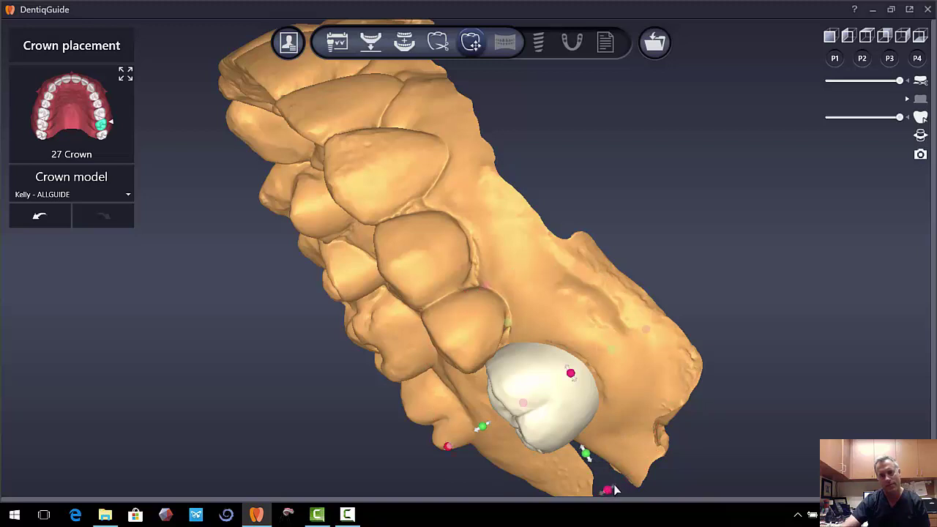
Step: Rotate the tooth 27 crown about 7 degrees within the arch
{"action": "left_click_drag", "start_coordinate": [614, 489], "coordinate": [622, 479]}
{"action": "left_click_drag", "start_coordinate": [558, 421], "coordinate": [555, 417]}
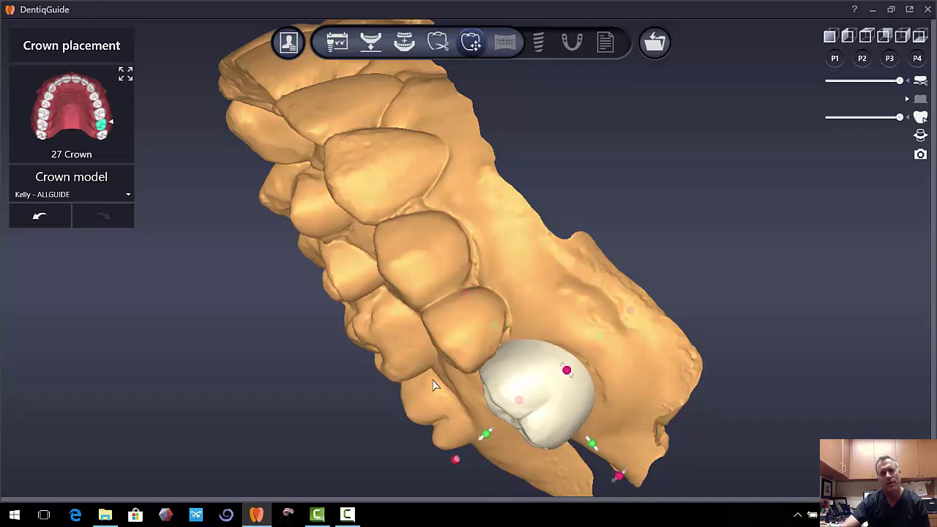
{"action": "right_click_drag", "start_coordinate": [434, 386], "coordinate": [597, 246]}
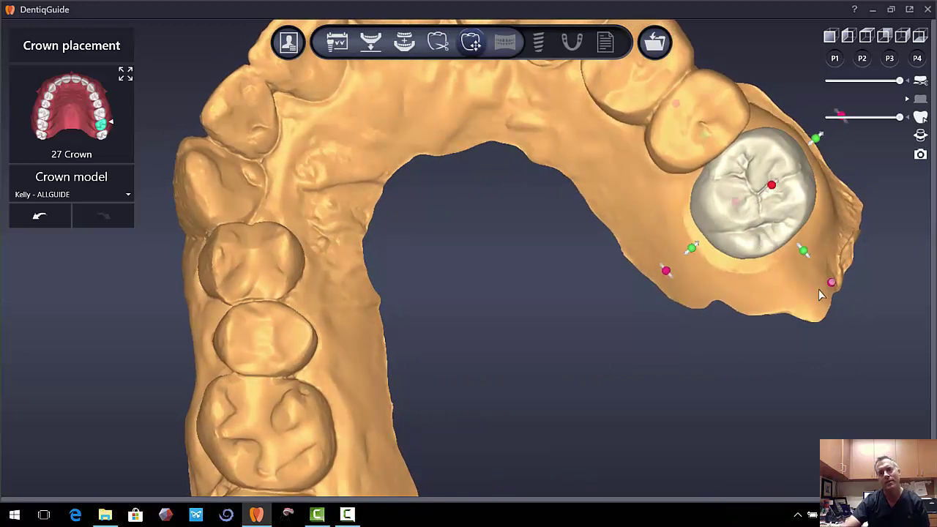
{"action": "mouse_move", "coordinate": [665, 271]}
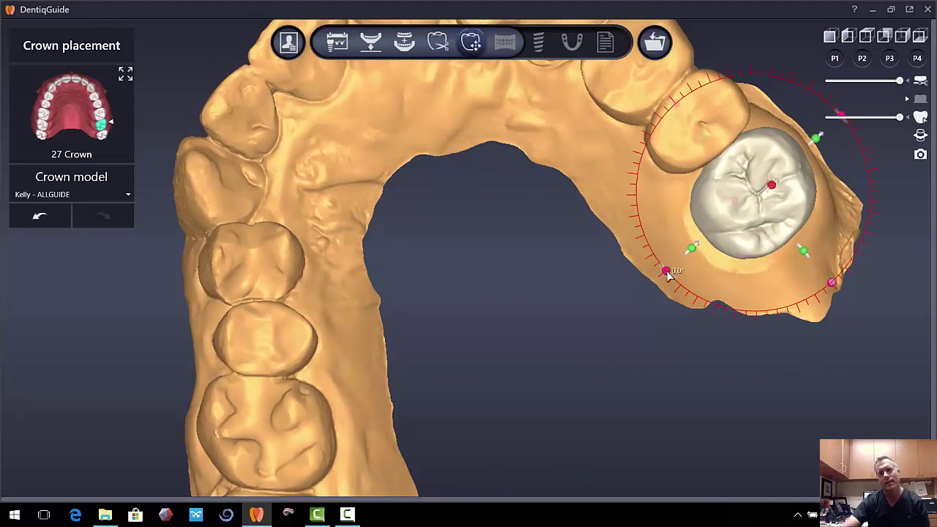
{"action": "left_click_drag", "start_coordinate": [674, 277], "coordinate": [679, 281]}
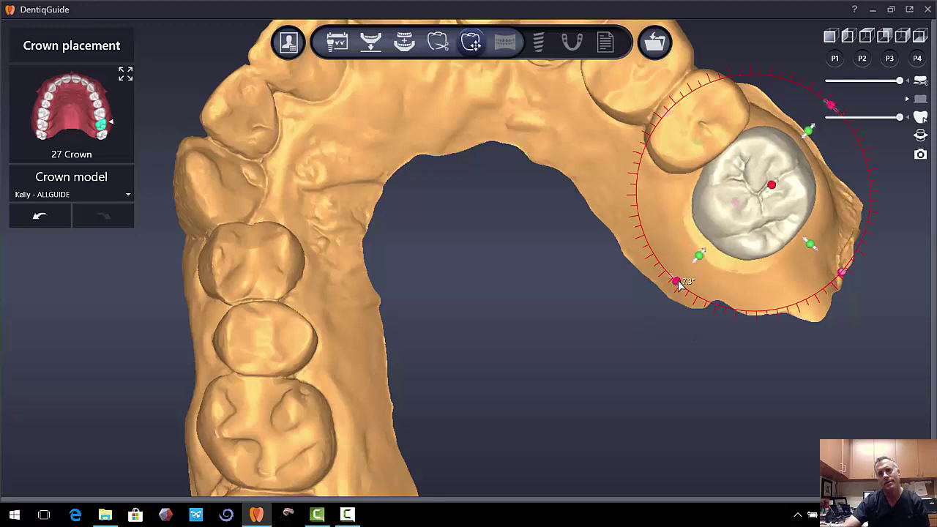
Step: Shift the crown 0.89 mm along the green axis
{"action": "scroll", "coordinate": [540, 309], "scroll_direction": "down", "scroll_amount": 2}
{"action": "right_click_drag", "start_coordinate": [540, 309], "coordinate": [720, 361]}
{"action": "mouse_move", "coordinate": [708, 250]}
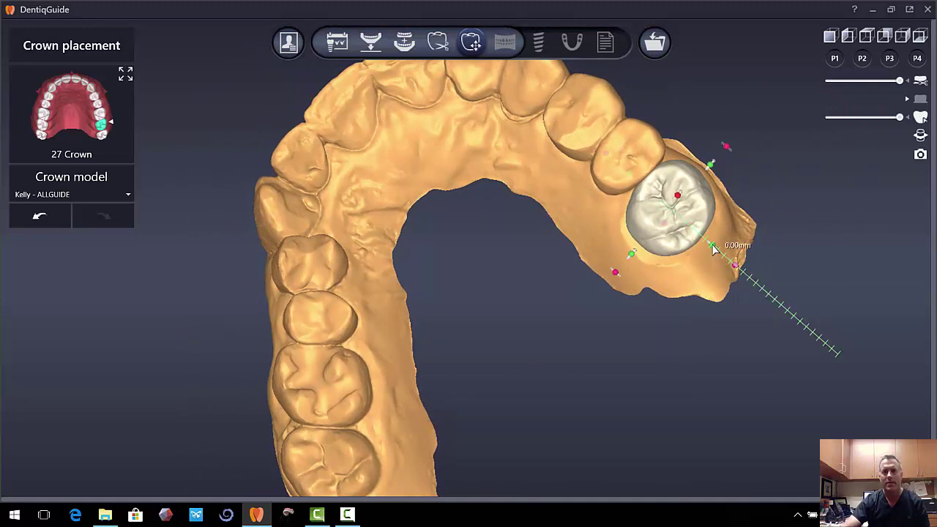
{"action": "left_click_drag", "start_coordinate": [714, 249], "coordinate": [718, 254]}
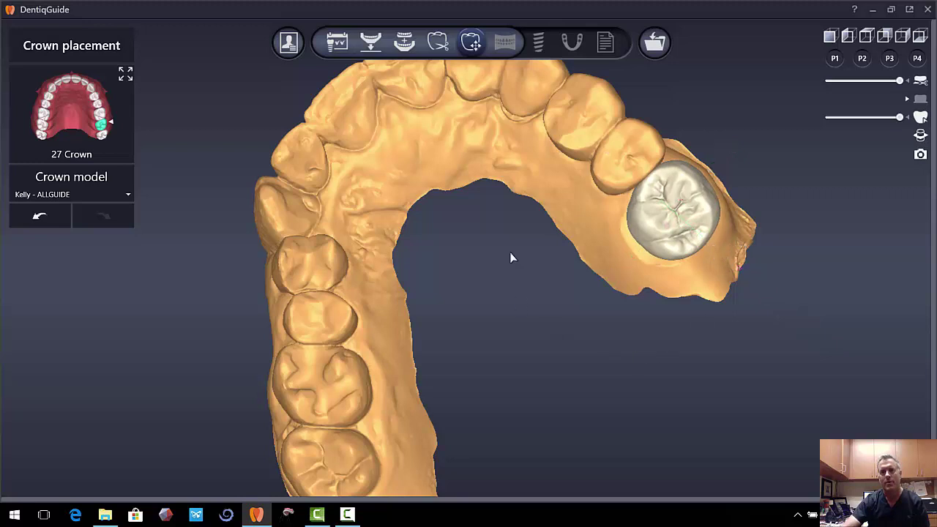
Step: Switch to the Draw curve step, tilt the skull, and enlarge the axial CT slice
{"action": "left_click", "coordinate": [539, 51]}
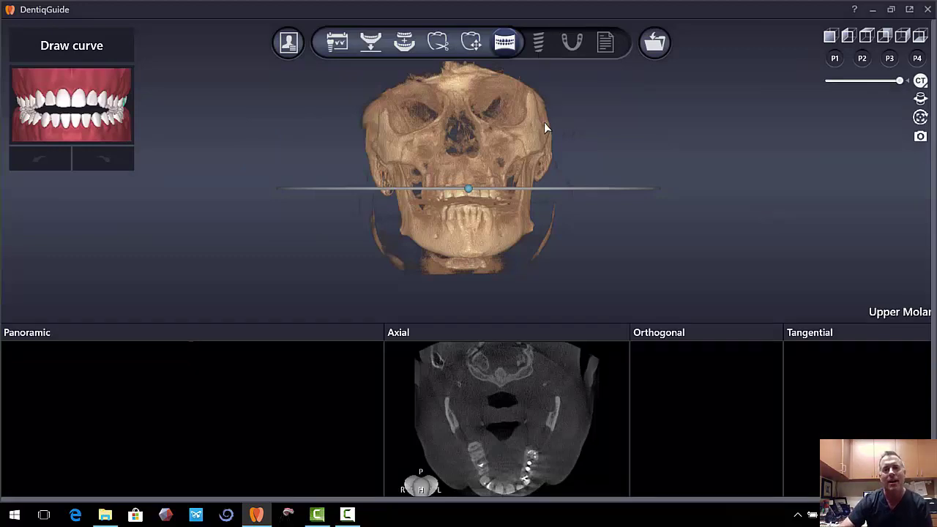
{"action": "scroll", "coordinate": [537, 174], "scroll_direction": "up", "scroll_amount": 5}
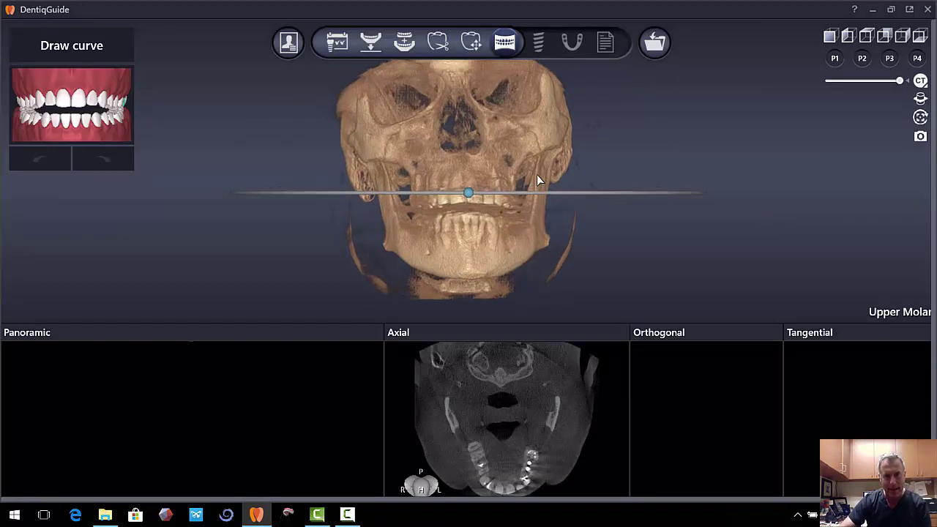
{"action": "left_click_drag", "start_coordinate": [562, 176], "coordinate": [493, 134]}
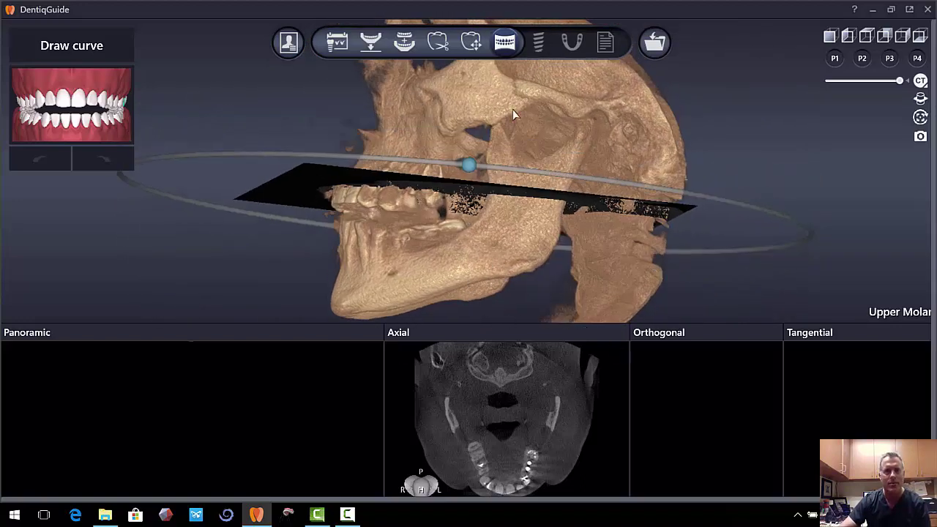
{"action": "scroll", "coordinate": [428, 203], "scroll_direction": "down", "scroll_amount": 3}
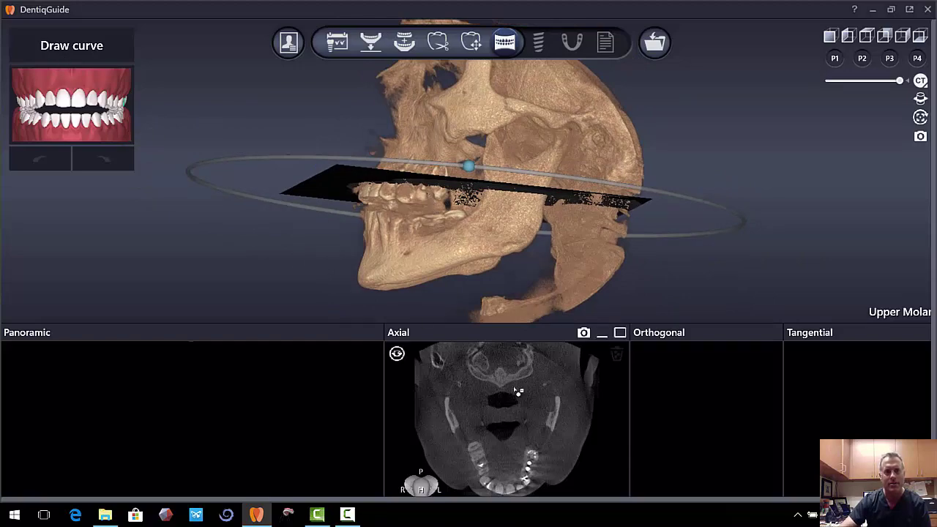
{"action": "left_click", "coordinate": [621, 334]}
{"action": "scroll", "coordinate": [578, 366], "scroll_direction": "down", "scroll_amount": 3}
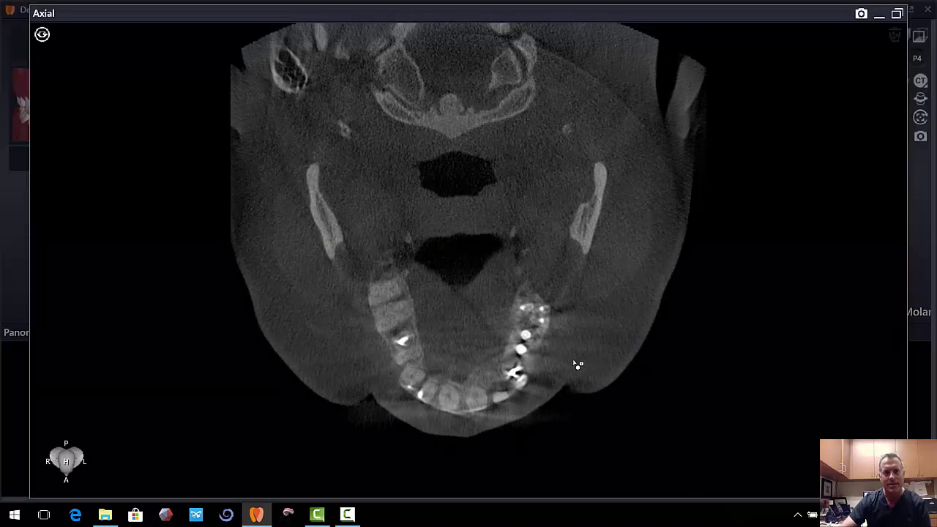
{"action": "scroll", "coordinate": [578, 366], "scroll_direction": "down", "scroll_amount": 8}
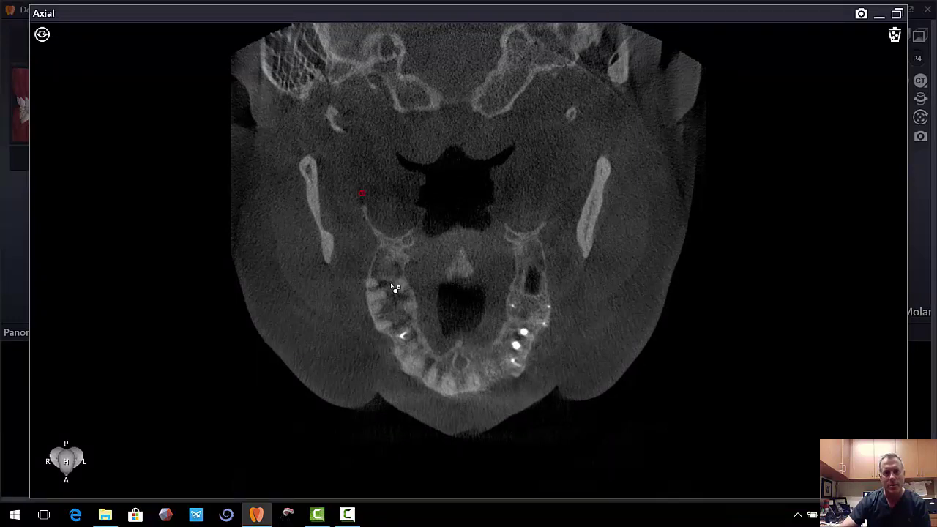
Step: Trace the panoramic curve along the arch, check cross-sections, and restore the four-pane layout
{"action": "mouse_move", "coordinate": [406, 315]}
{"action": "left_mouse_down"}
{"action": "mouse_move", "coordinate": [415, 351]}
{"action": "mouse_move", "coordinate": [451, 379]}
{"action": "left_mouse_up"}
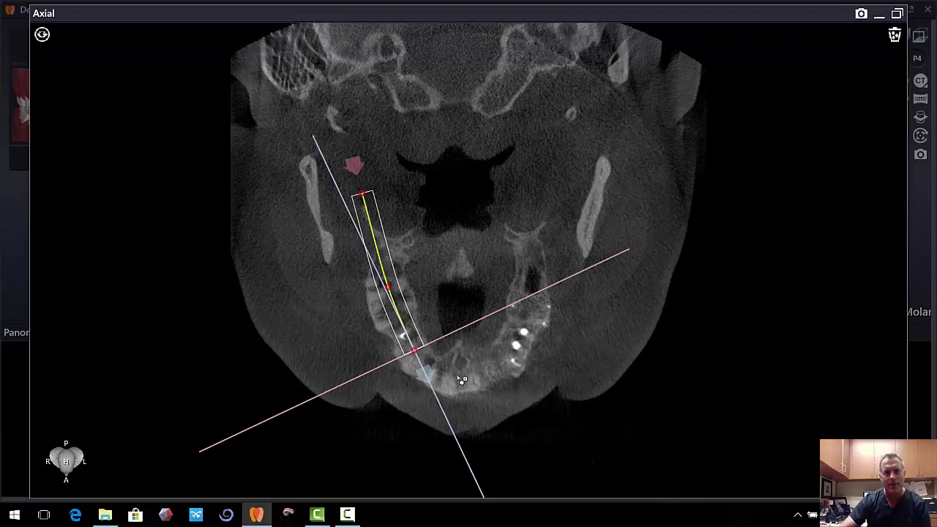
{"action": "left_click", "coordinate": [449, 374]}
{"action": "left_click", "coordinate": [495, 370]}
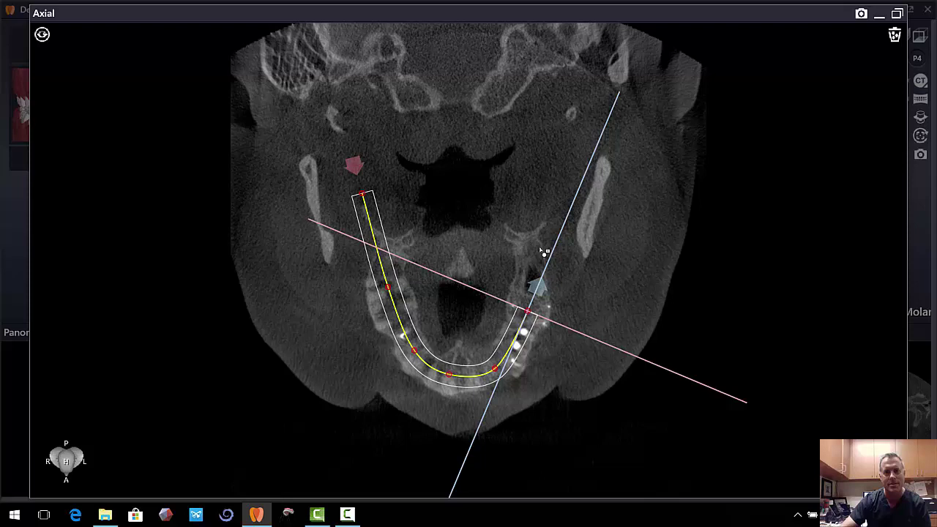
{"action": "mouse_move", "coordinate": [544, 250]}
{"action": "left_mouse_down"}
{"action": "mouse_move", "coordinate": [544, 212]}
{"action": "mouse_move", "coordinate": [565, 179]}
{"action": "left_mouse_up"}
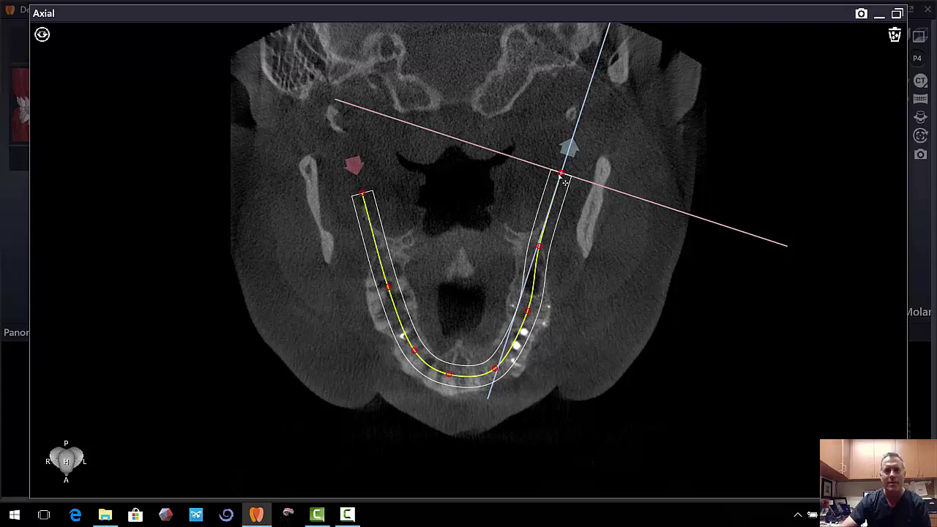
{"action": "left_click_drag", "start_coordinate": [567, 179], "coordinate": [552, 202]}
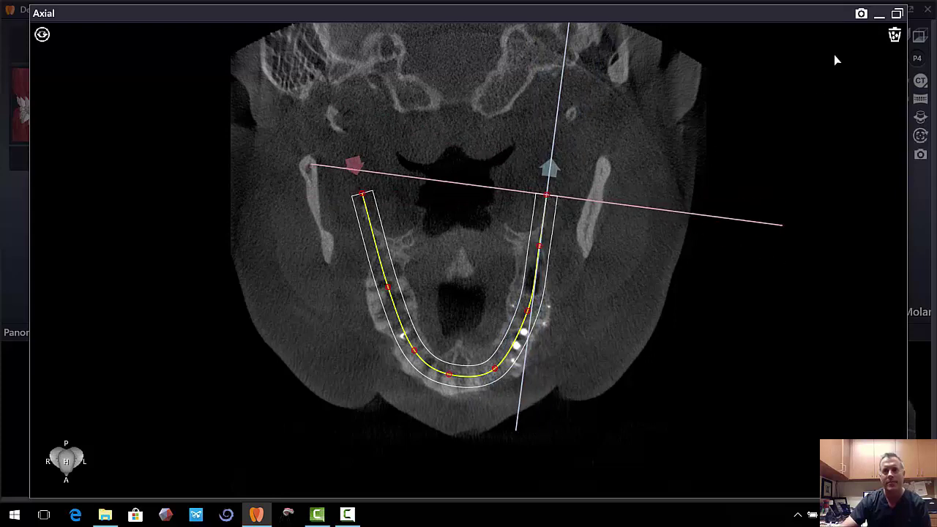
{"action": "left_click", "coordinate": [899, 15]}
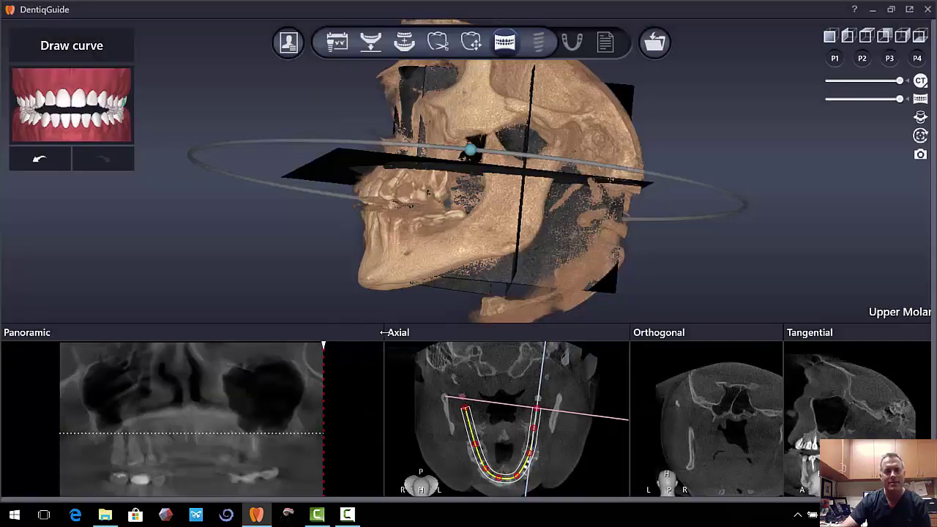
Step: In the enlarged panoramic view, scroll the slice depth until both arches show clearly, then restore
{"action": "left_click", "coordinate": [375, 333]}
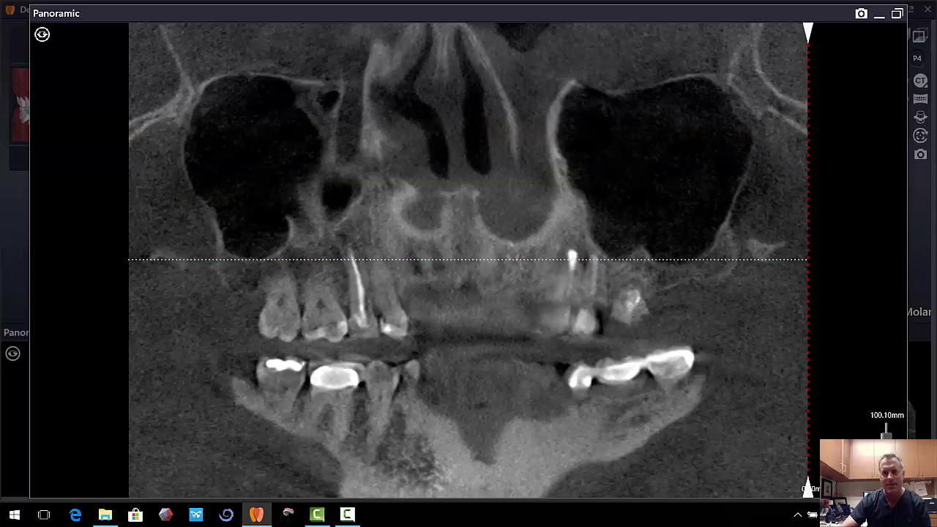
{"action": "scroll", "coordinate": [701, 405], "scroll_direction": "down", "scroll_amount": 5}
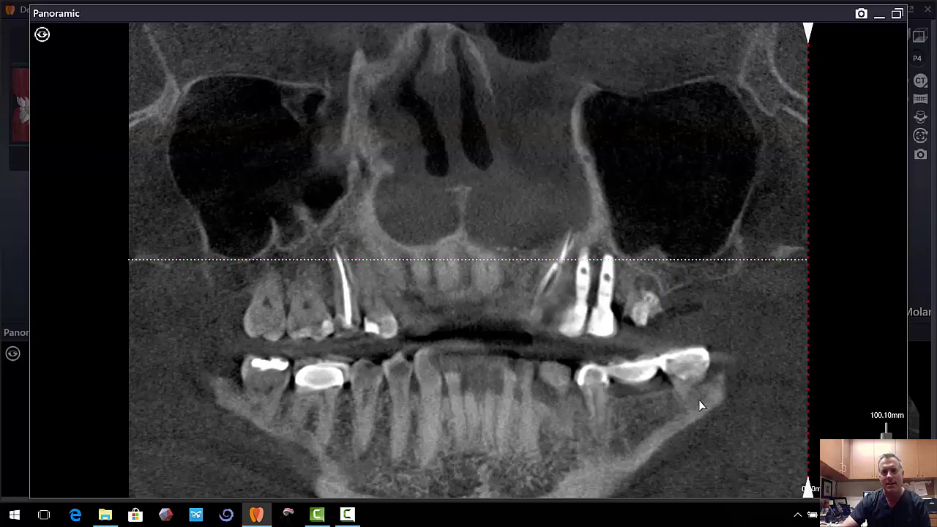
{"action": "scroll", "coordinate": [700, 405], "scroll_direction": "down", "scroll_amount": 6}
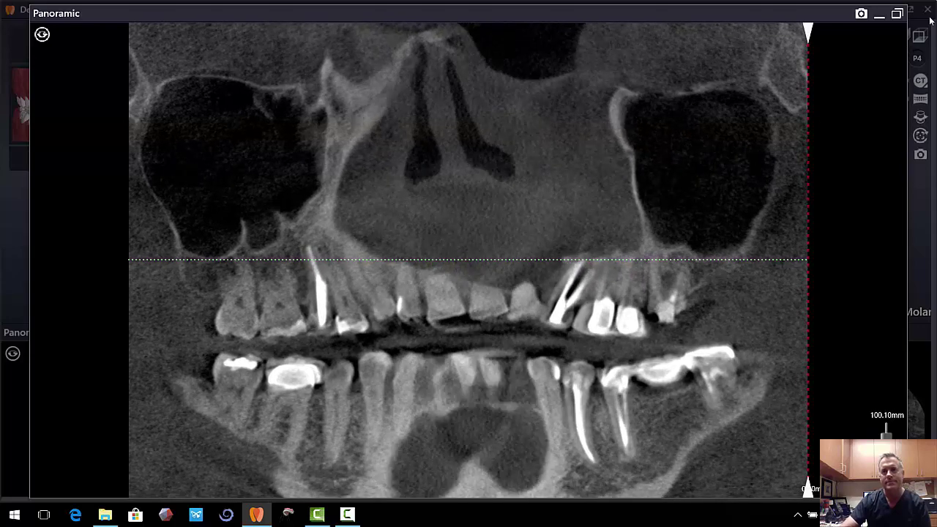
{"action": "left_click", "coordinate": [897, 13]}
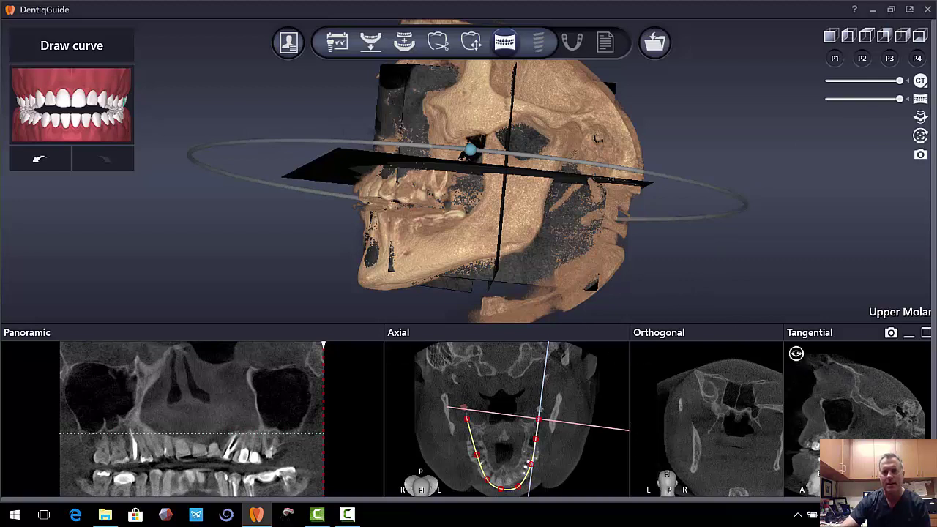
Step: Open Implant placement, orbit the upper arch, and show then hide the CT volume
{"action": "left_click", "coordinate": [538, 44]}
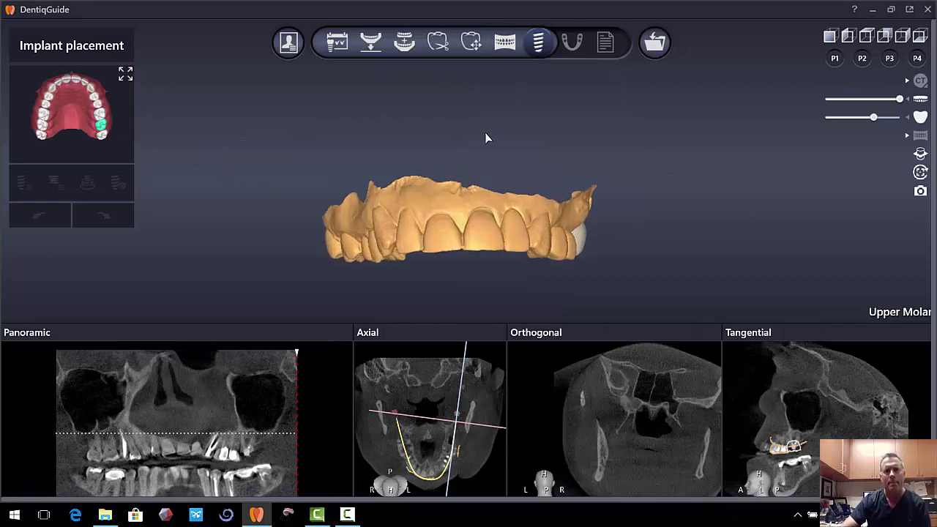
{"action": "left_click_drag", "start_coordinate": [487, 138], "coordinate": [385, 88]}
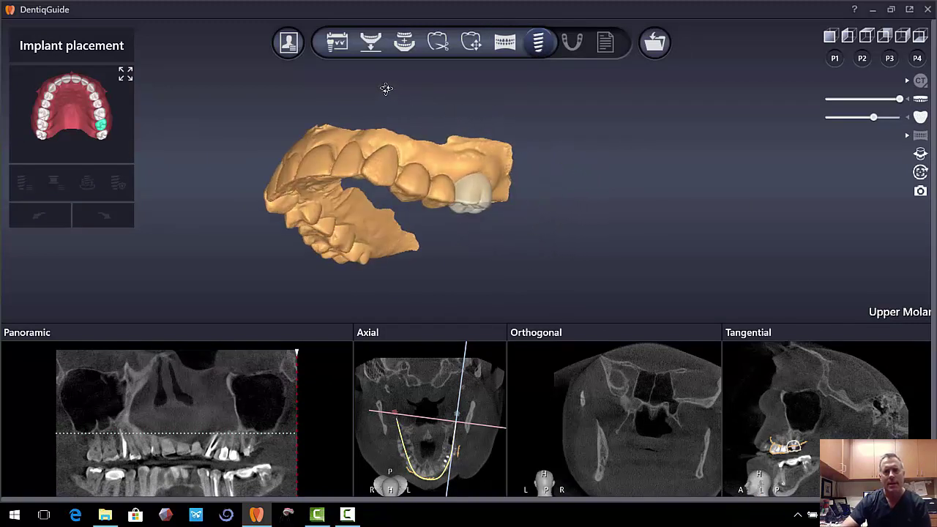
{"action": "left_click", "coordinate": [908, 83]}
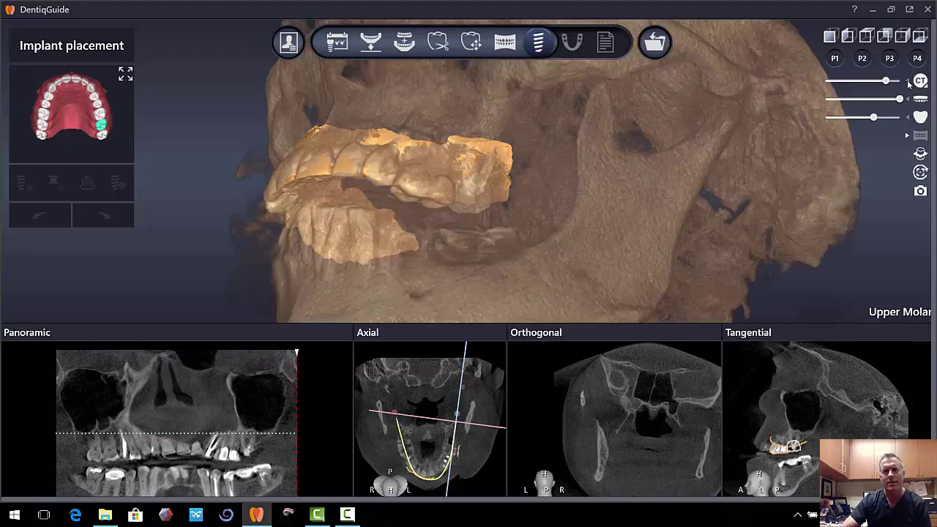
{"action": "left_click_drag", "start_coordinate": [496, 230], "coordinate": [537, 170]}
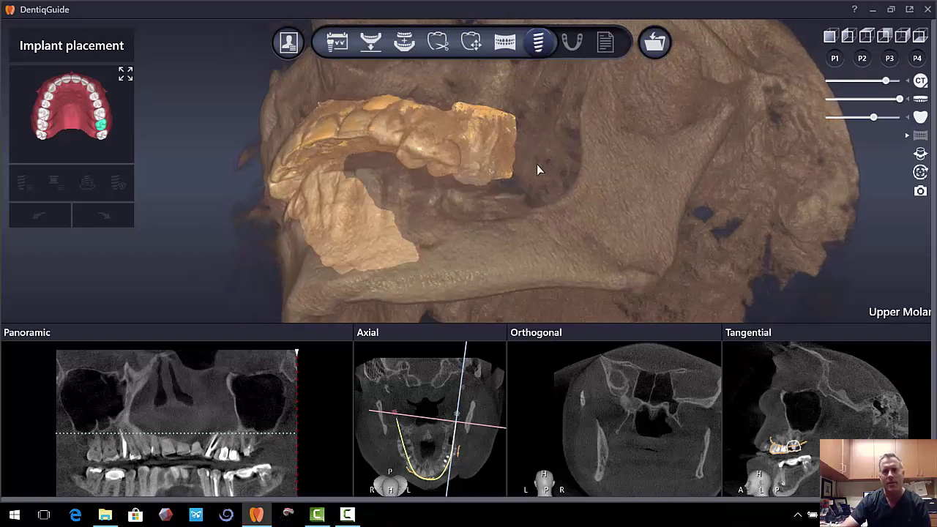
{"action": "left_click", "coordinate": [908, 83]}
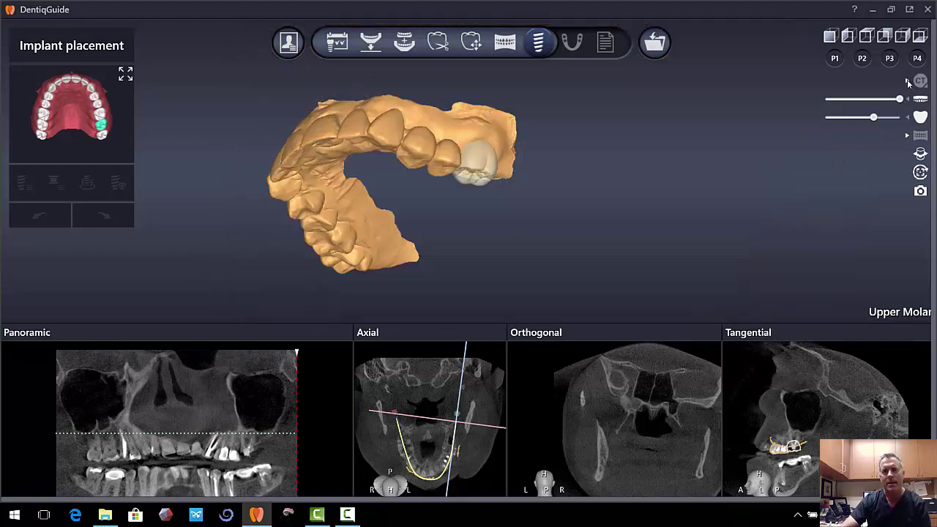
{"action": "left_click_drag", "start_coordinate": [621, 172], "coordinate": [549, 111]}
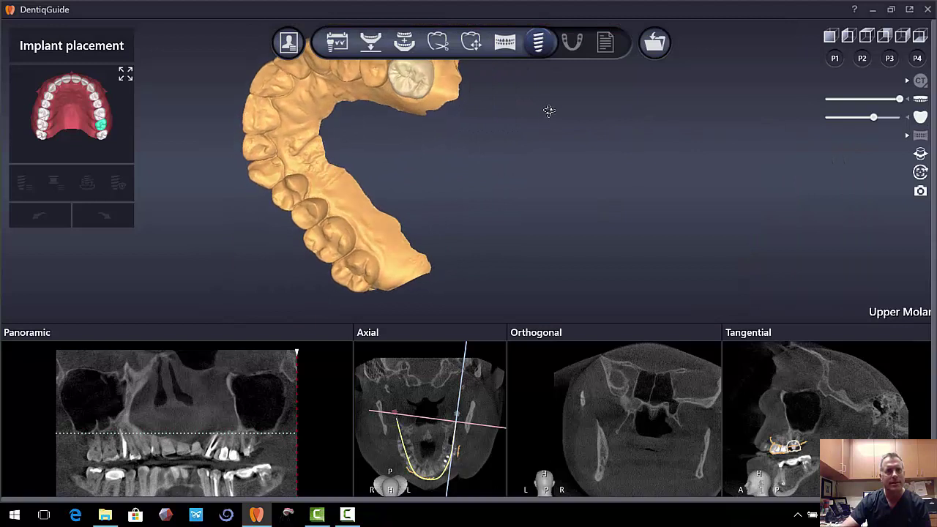
Step: Select tooth 27 and apply a Custom implant, 5.7 mm diameter and 10 mm long
{"action": "left_click", "coordinate": [101, 126]}
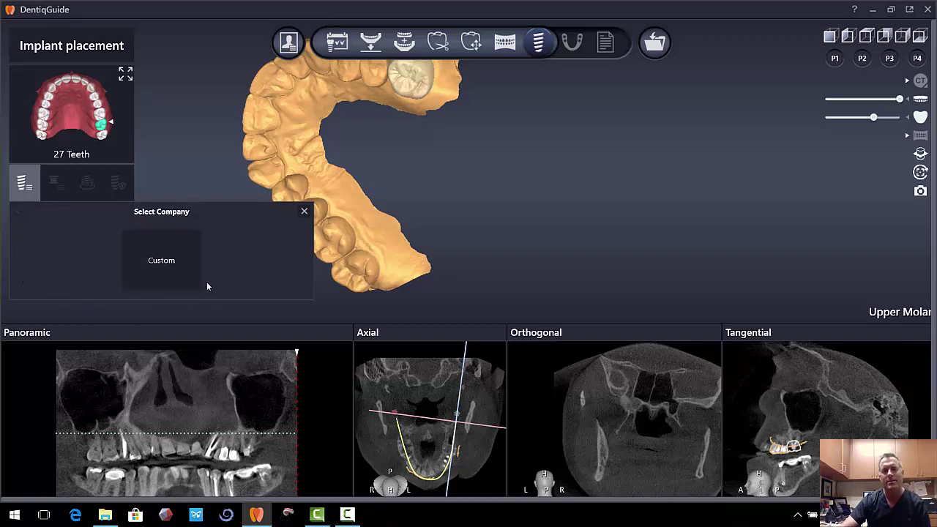
{"action": "left_click", "coordinate": [175, 265]}
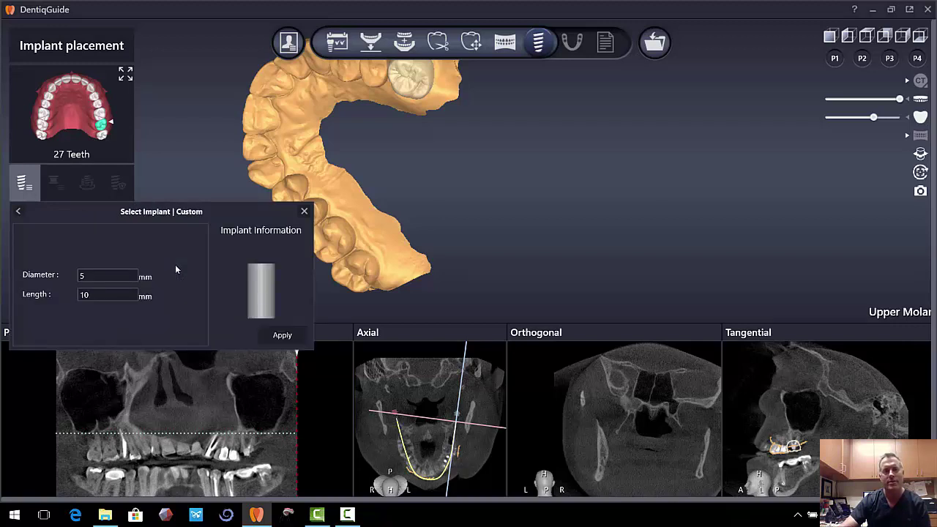
{"action": "double_click", "coordinate": [102, 276]}
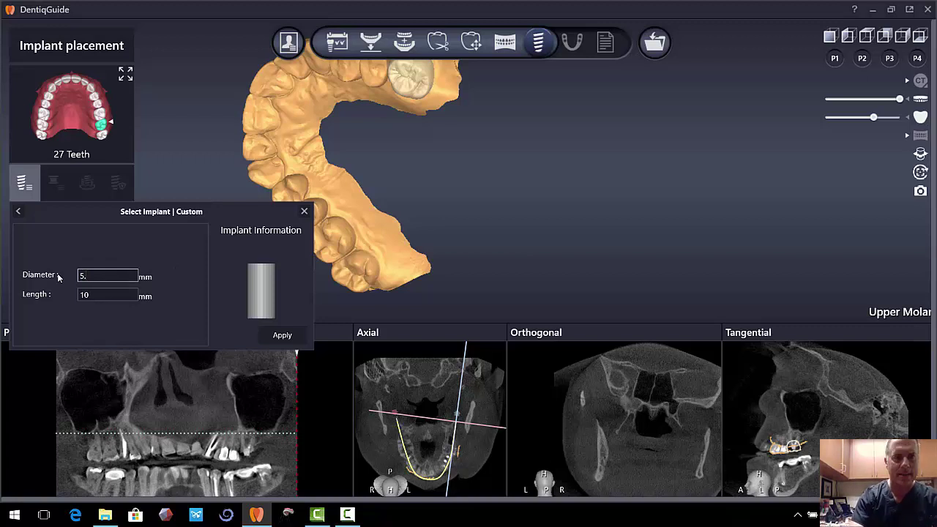
{"action": "type", "text": "5.7"}
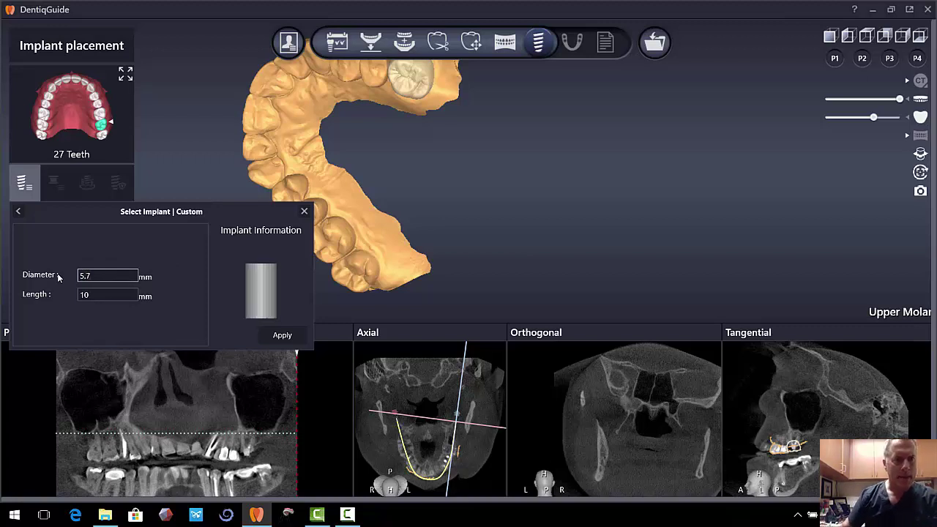
{"action": "left_click", "coordinate": [283, 335]}
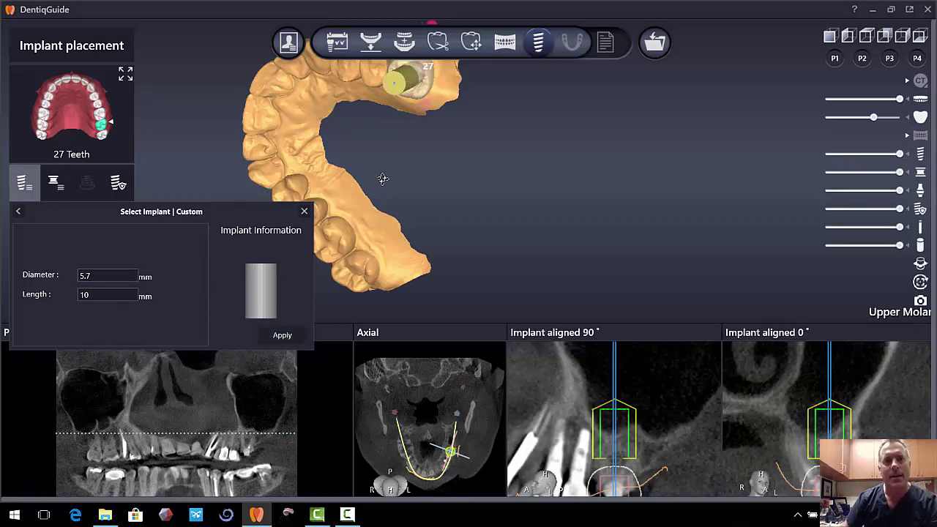
Step: In the enlarged 90° cross-section, push the implant deeper into bone and tilt it clockwise
{"action": "left_click_drag", "start_coordinate": [383, 179], "coordinate": [392, 233]}
{"action": "mouse_move", "coordinate": [629, 364]}
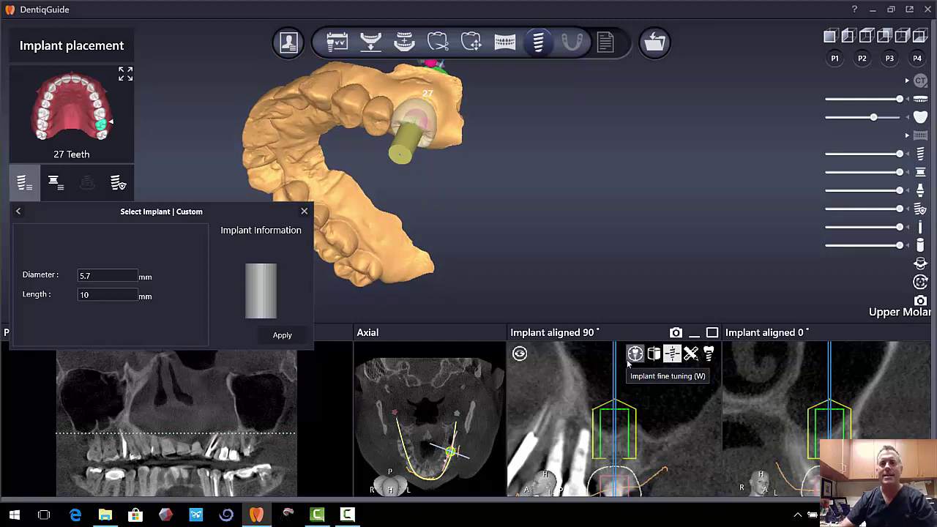
{"action": "left_click", "coordinate": [712, 332]}
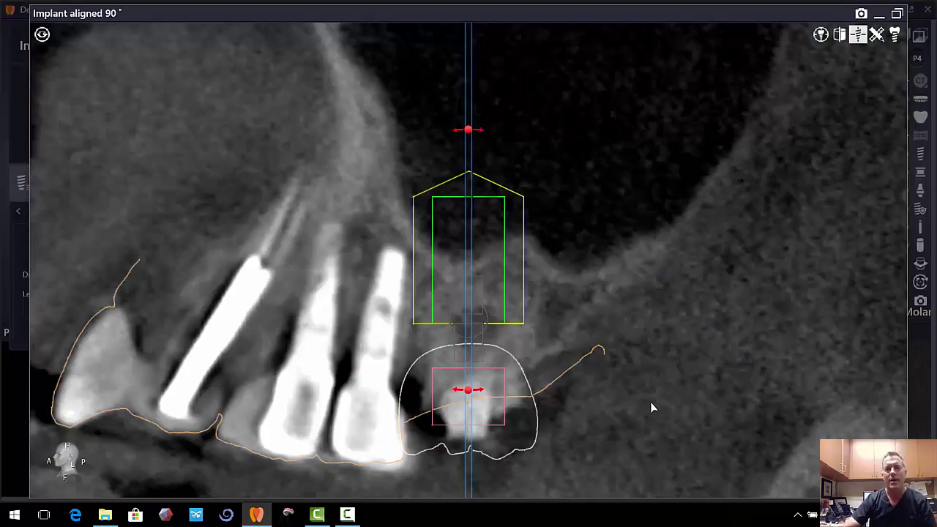
{"action": "left_click_drag", "start_coordinate": [493, 282], "coordinate": [497, 350]}
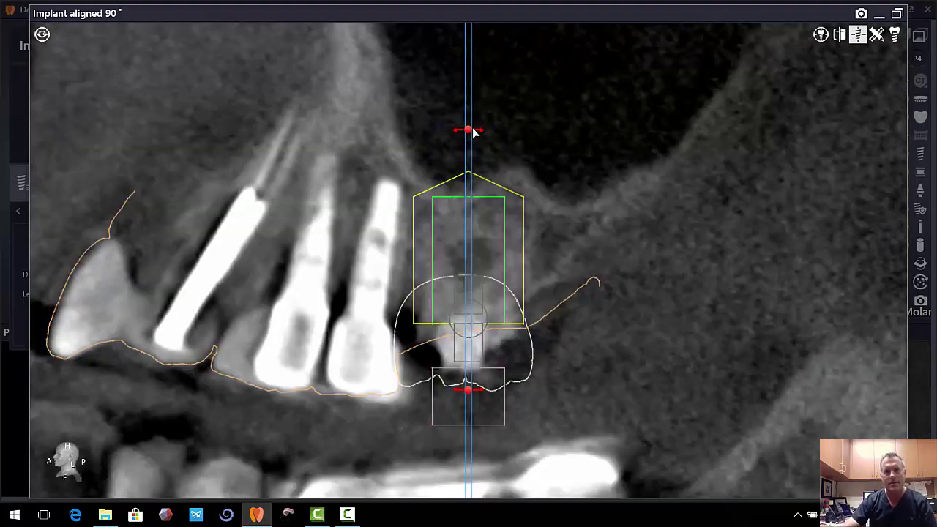
{"action": "left_click_drag", "start_coordinate": [481, 131], "coordinate": [494, 132]}
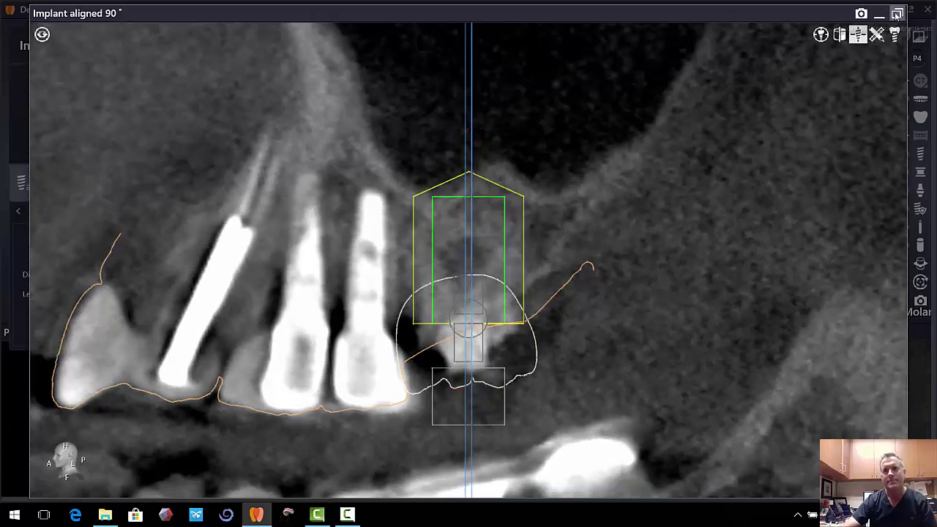
{"action": "left_click", "coordinate": [897, 13]}
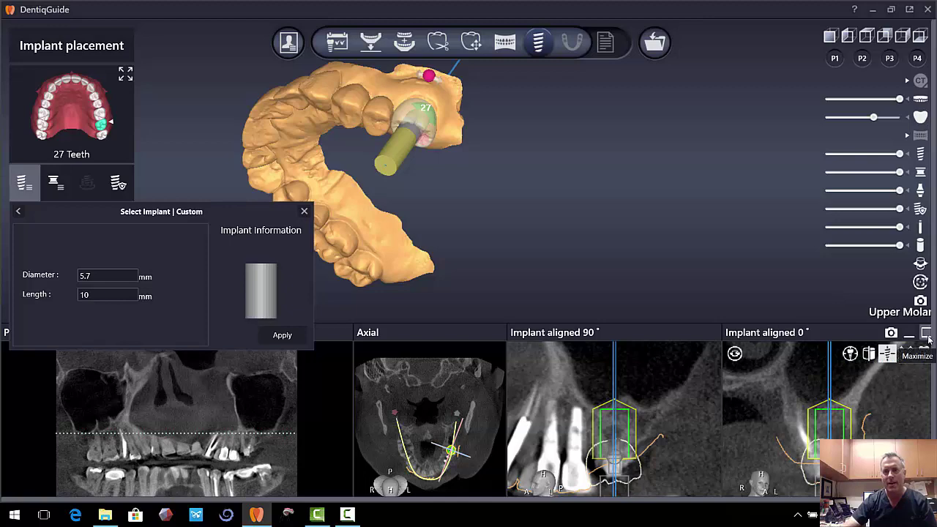
Step: In the enlarged 0° cross-section, shift the implant slightly left and tilt it clockwise
{"action": "left_click", "coordinate": [927, 340]}
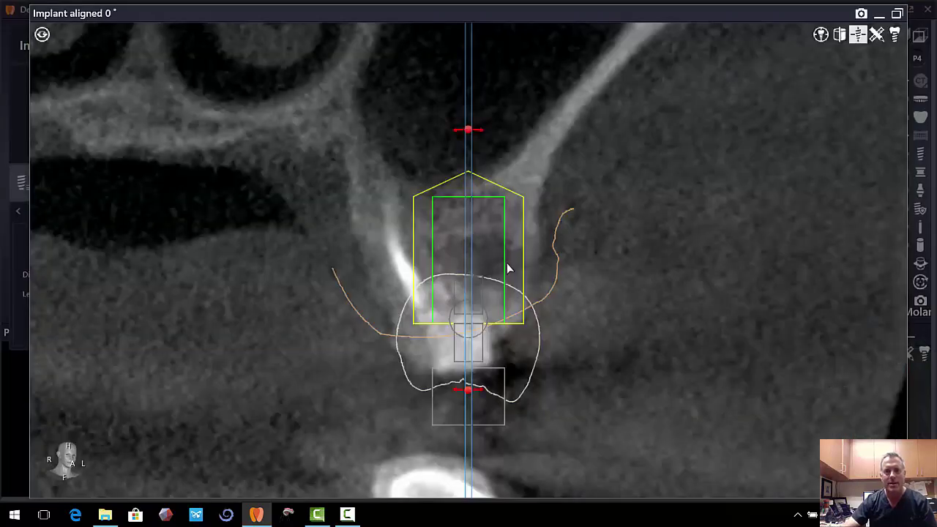
{"action": "left_click_drag", "start_coordinate": [489, 273], "coordinate": [477, 268]}
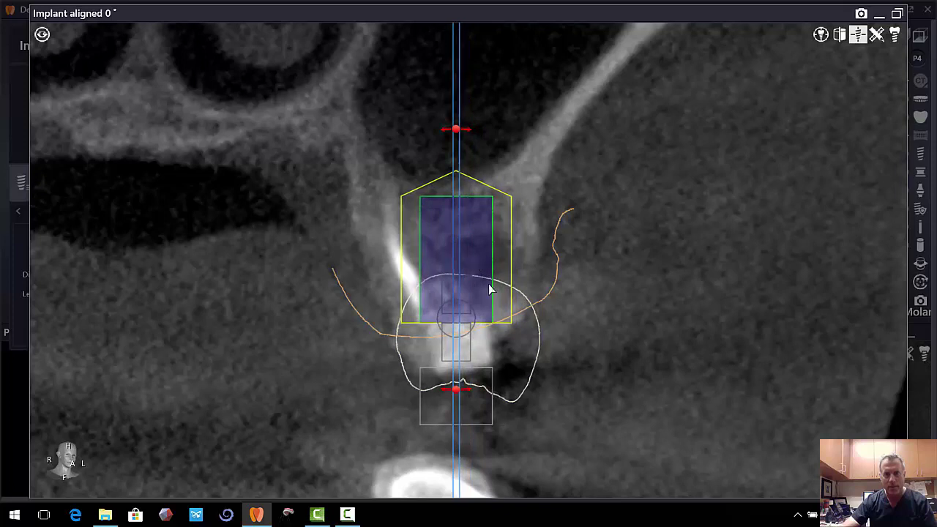
{"action": "mouse_move", "coordinate": [467, 390]}
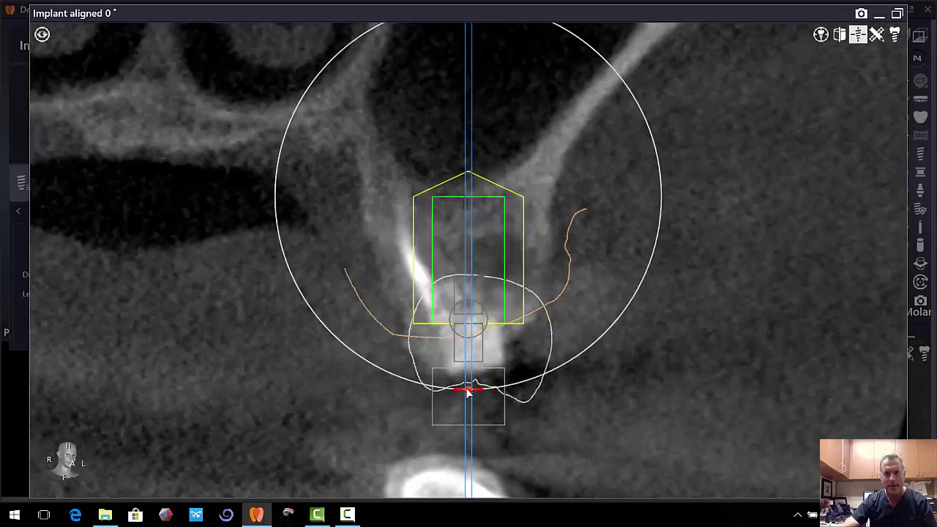
{"action": "left_click_drag", "start_coordinate": [467, 390], "coordinate": [478, 392]}
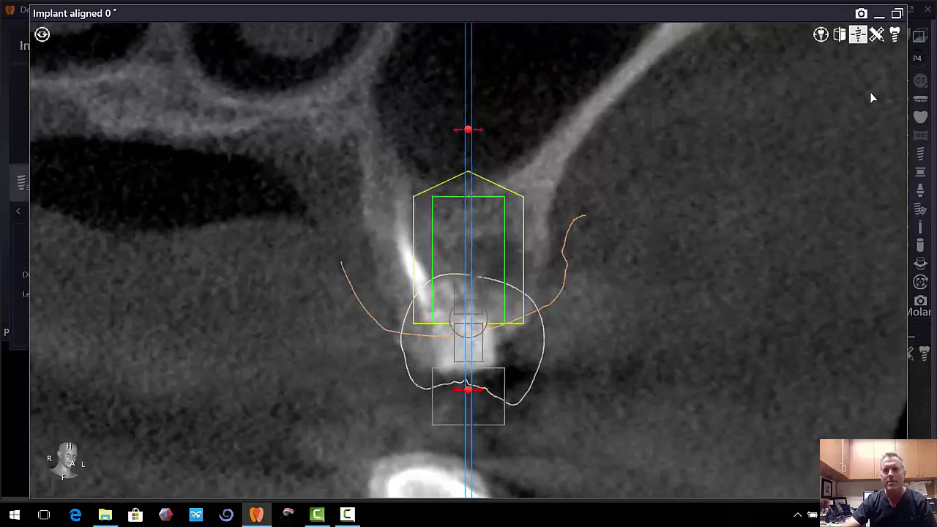
{"action": "left_click", "coordinate": [897, 14]}
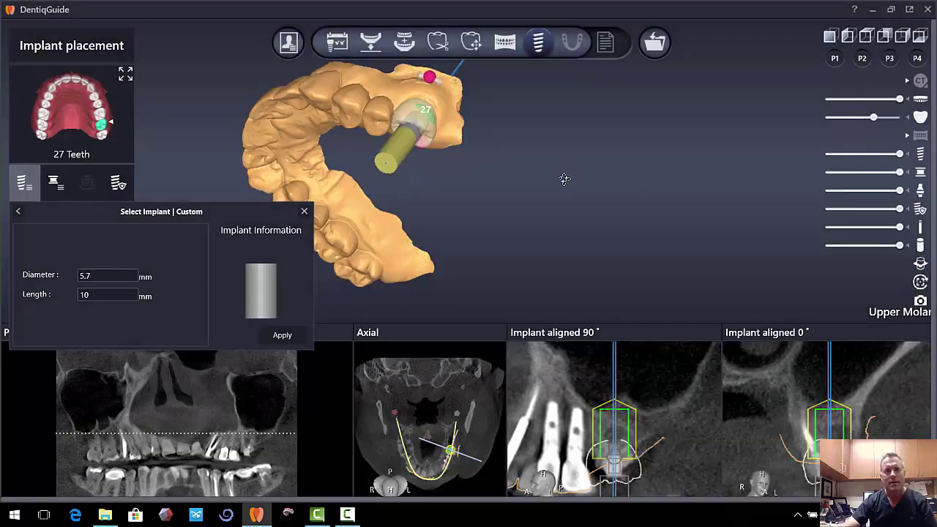
Step: Orbit to a side view of the implant and fine-tune its apex tilt
{"action": "left_click_drag", "start_coordinate": [564, 179], "coordinate": [612, 119]}
{"action": "right_click", "coordinate": [610, 115]}
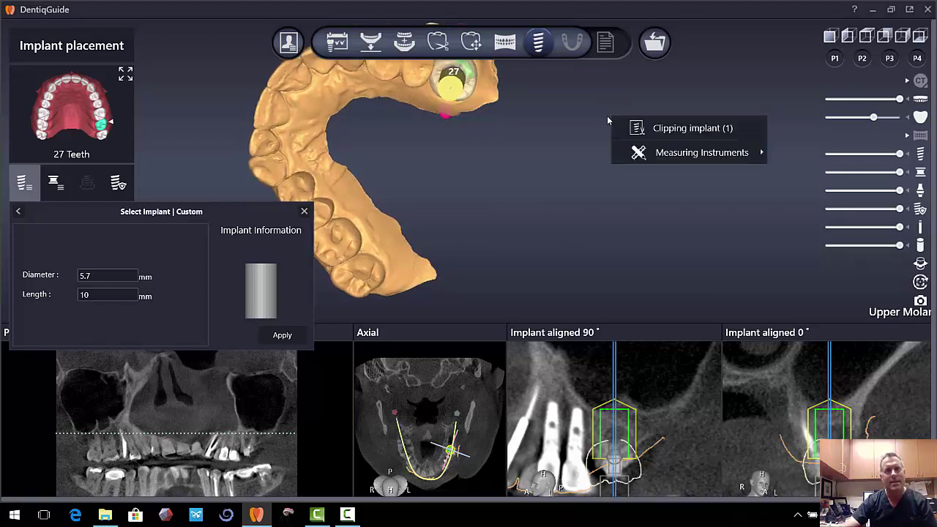
{"action": "left_click", "coordinate": [574, 145]}
{"action": "left_click_drag", "start_coordinate": [586, 120], "coordinate": [642, 203]}
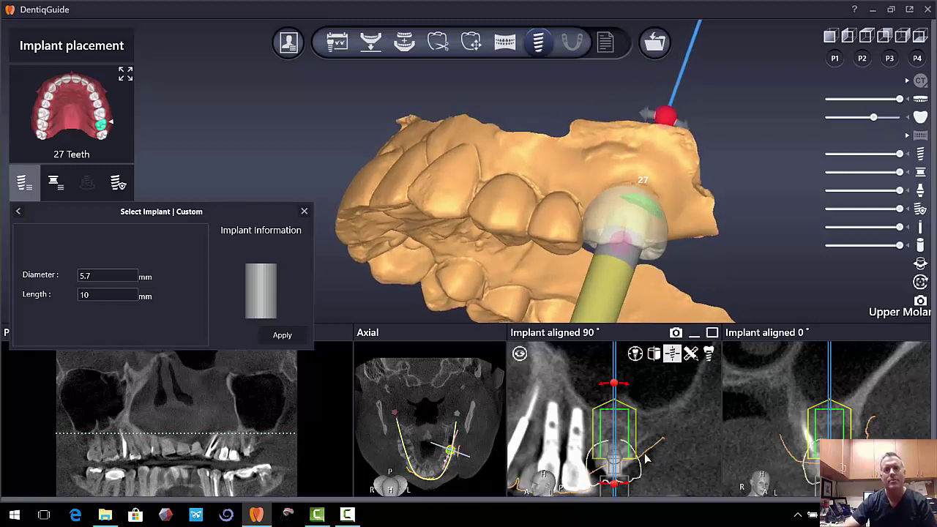
{"action": "mouse_move", "coordinate": [615, 489]}
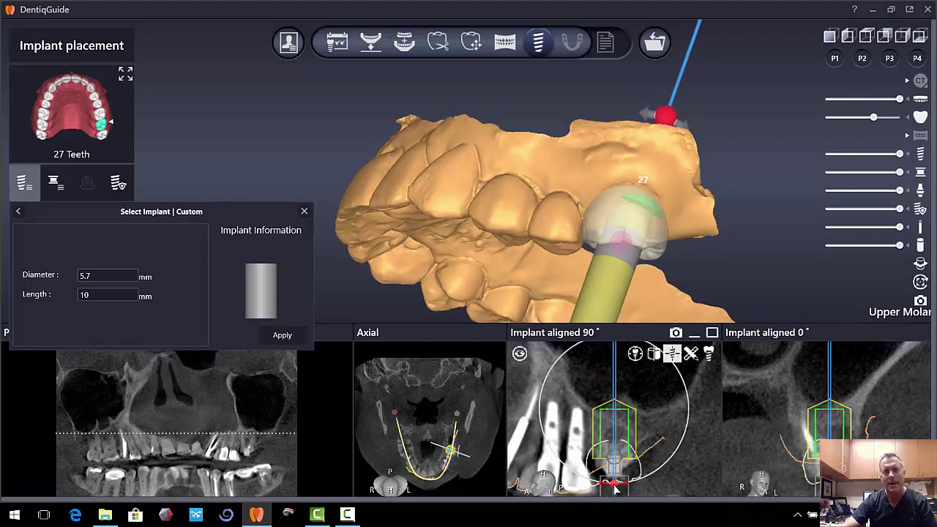
{"action": "left_click_drag", "start_coordinate": [616, 489], "coordinate": [614, 489]}
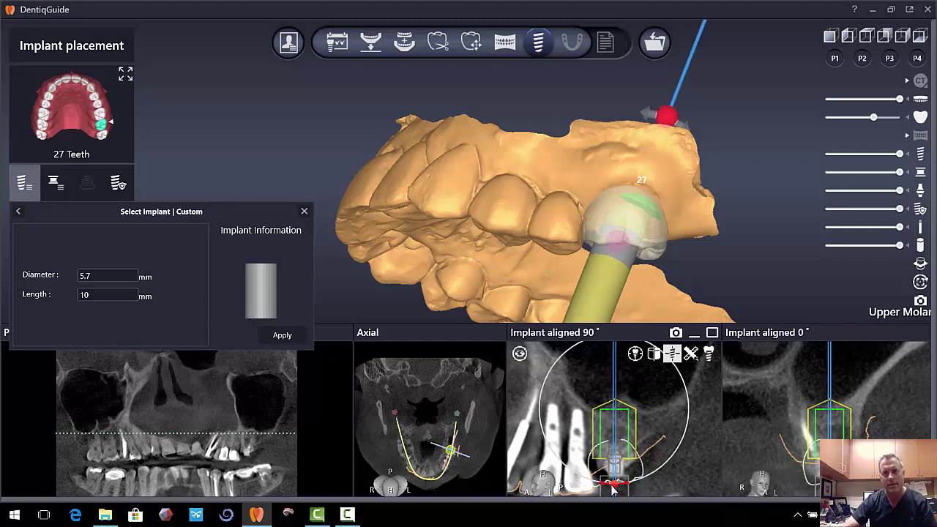
Step: Tilt the implant's lower end right, check it from below, and close the implant settings
{"action": "left_click_drag", "start_coordinate": [681, 195], "coordinate": [722, 83]}
{"action": "mouse_move", "coordinate": [605, 490]}
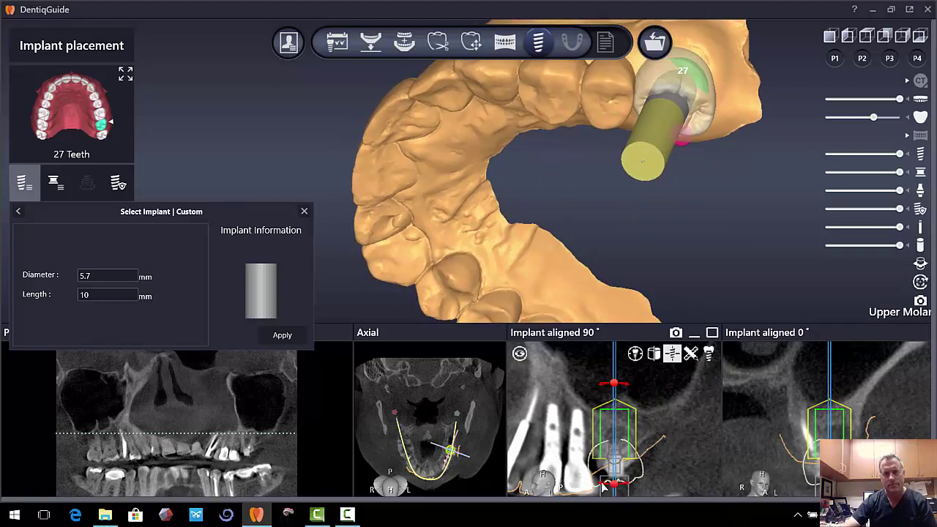
{"action": "mouse_move", "coordinate": [616, 490]}
{"action": "left_mouse_down"}
{"action": "mouse_move", "coordinate": [627, 492]}
{"action": "mouse_move", "coordinate": [616, 489]}
{"action": "left_mouse_up"}
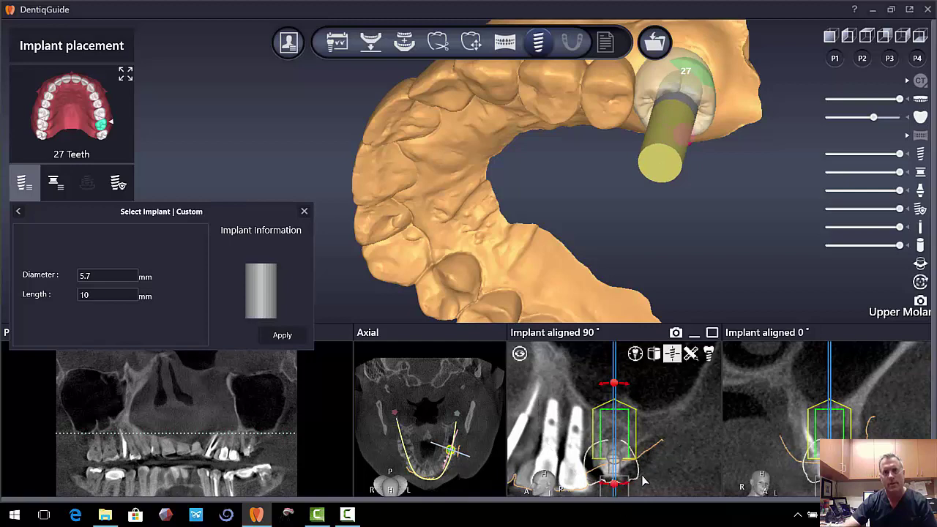
{"action": "left_click_drag", "start_coordinate": [738, 163], "coordinate": [703, 257]}
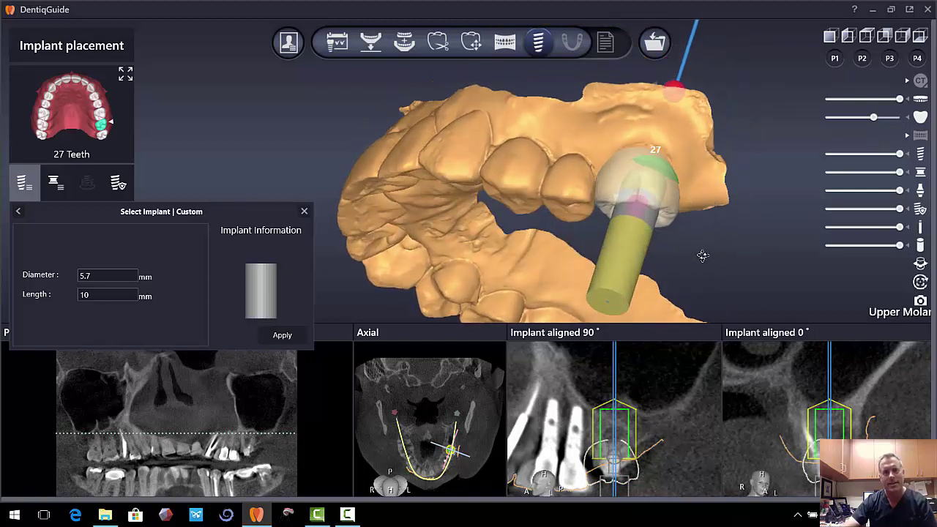
{"action": "left_click", "coordinate": [304, 213]}
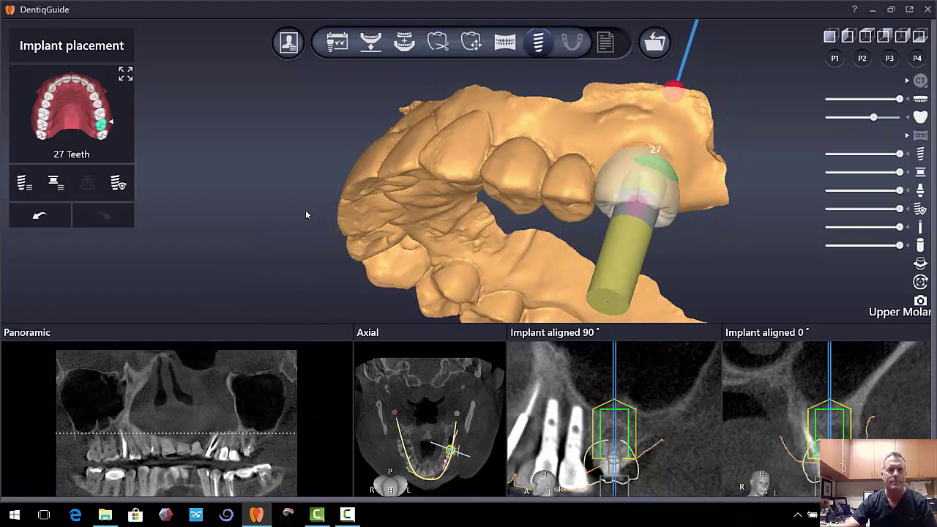
Step: Apply the Sleeveless sleeve (5.7 mm diameter, 4.5 mm height) and zoom in to inspect it
{"action": "left_click", "coordinate": [51, 191]}
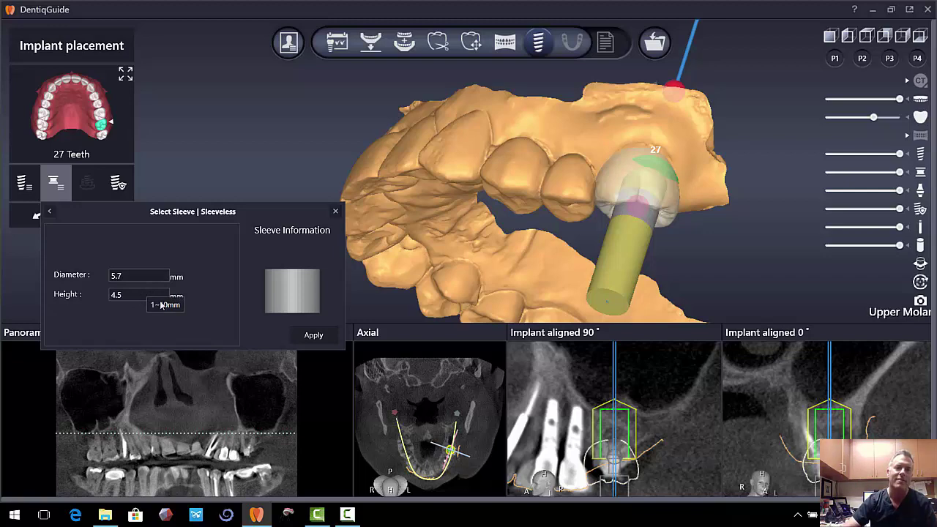
{"action": "left_click", "coordinate": [298, 341]}
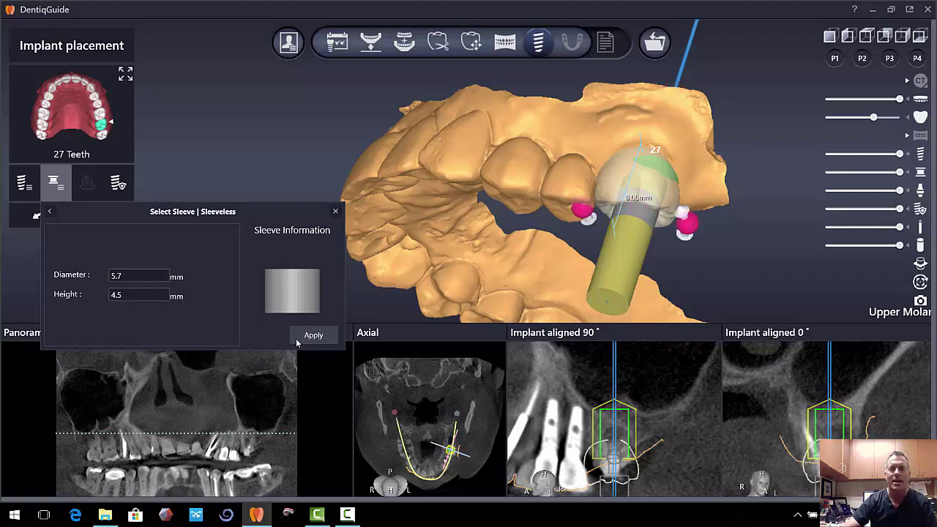
{"action": "scroll", "coordinate": [651, 174], "scroll_direction": "up", "scroll_amount": 5}
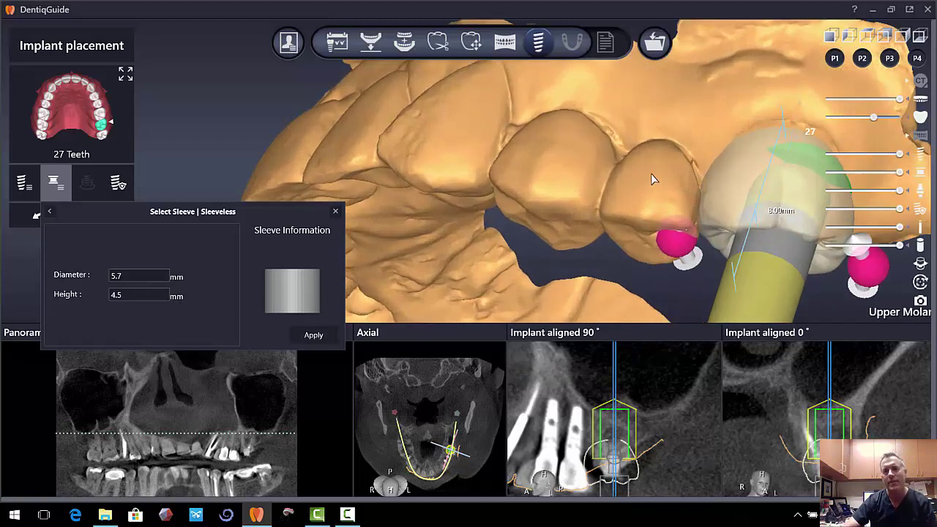
{"action": "left_click_drag", "start_coordinate": [649, 132], "coordinate": [440, 157]}
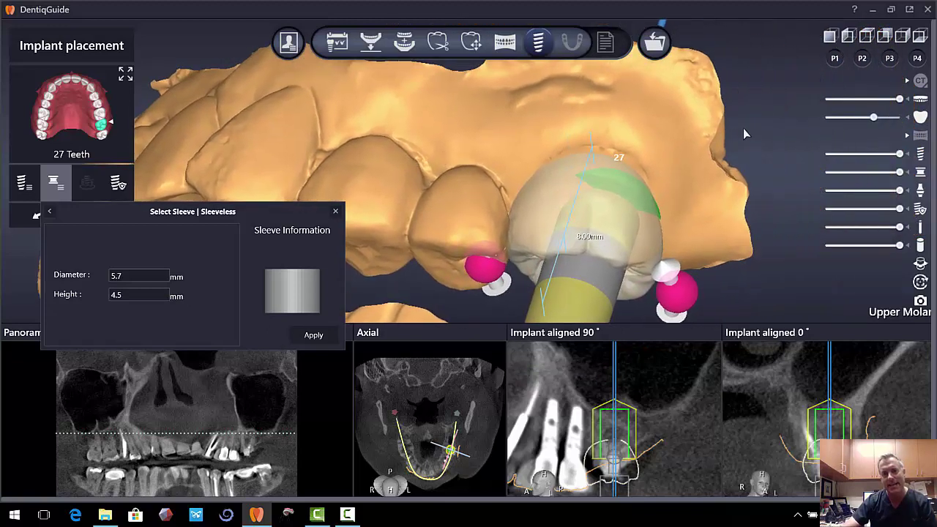
{"action": "left_click_drag", "start_coordinate": [744, 130], "coordinate": [729, 115]}
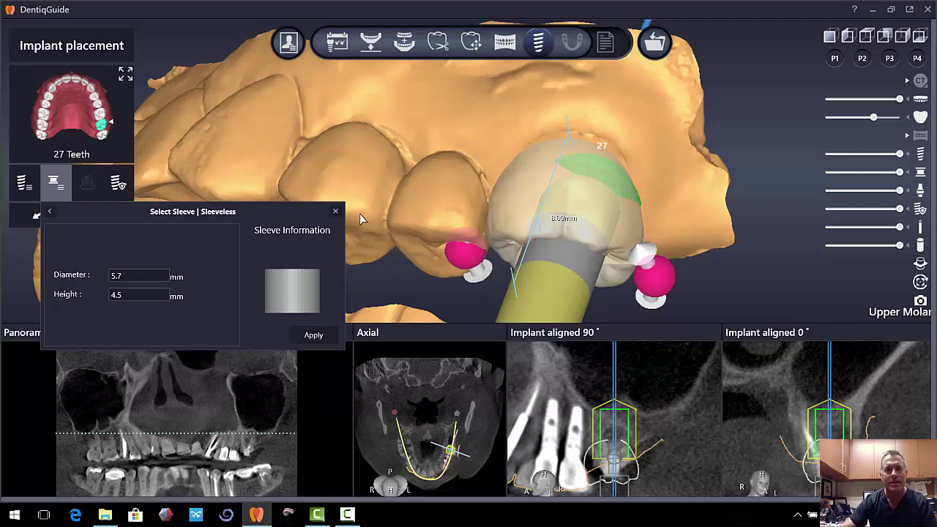
Step: Close the sleeve settings, hide the Axial and Panoramic panes, and enlarge the 0° view
{"action": "left_click", "coordinate": [335, 211]}
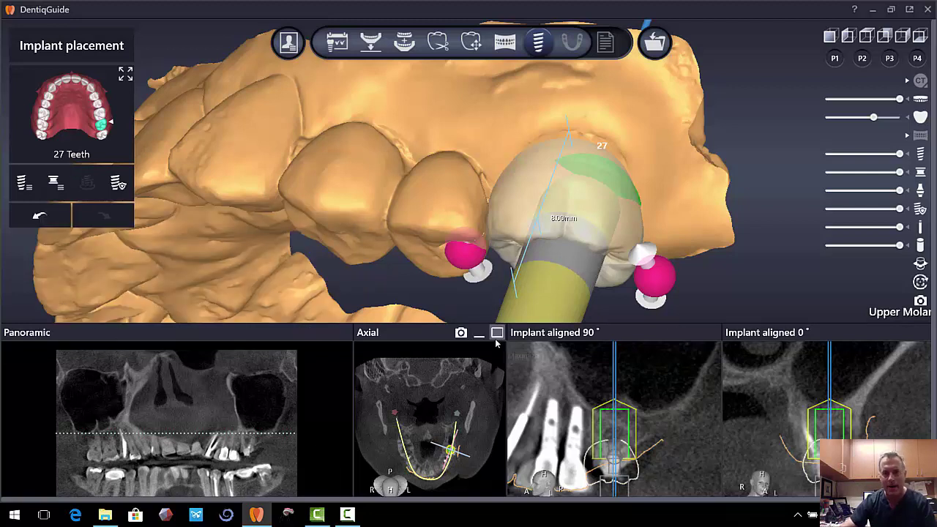
{"action": "left_click", "coordinate": [479, 334]}
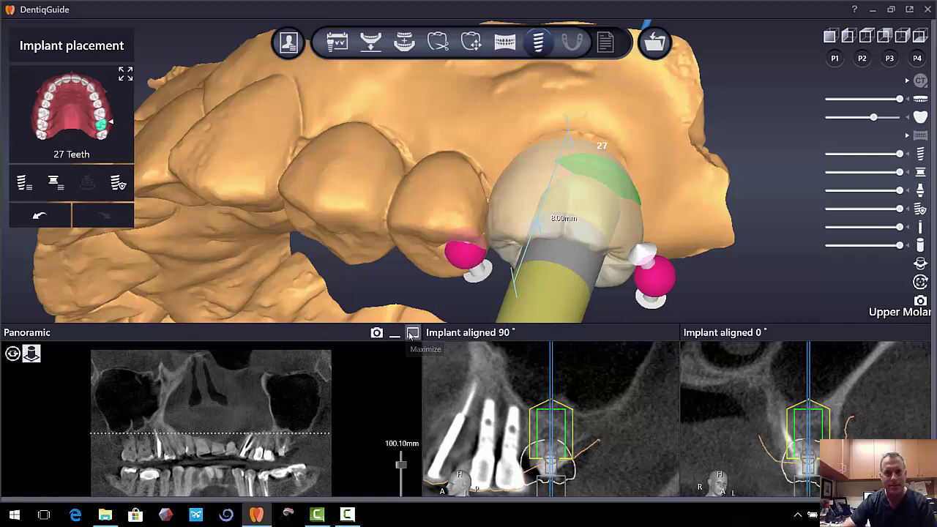
{"action": "left_click", "coordinate": [396, 334]}
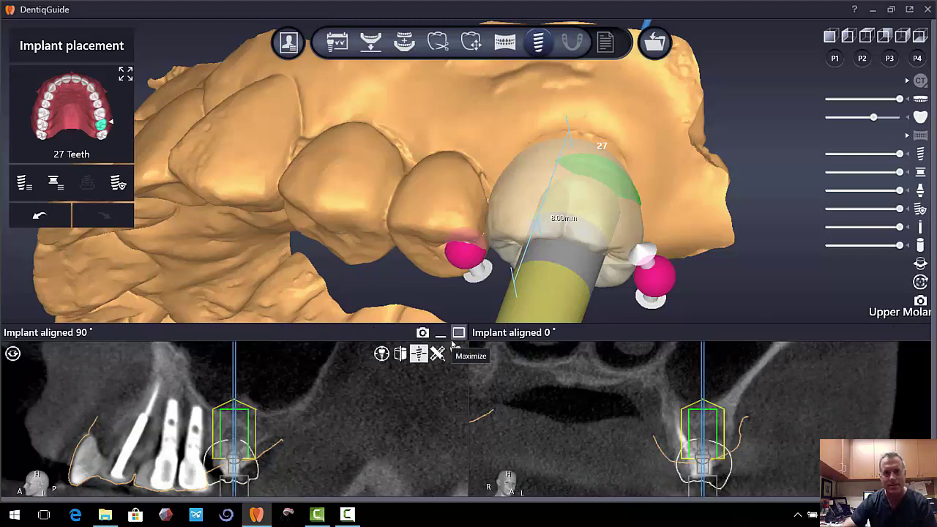
{"action": "left_click", "coordinate": [458, 333]}
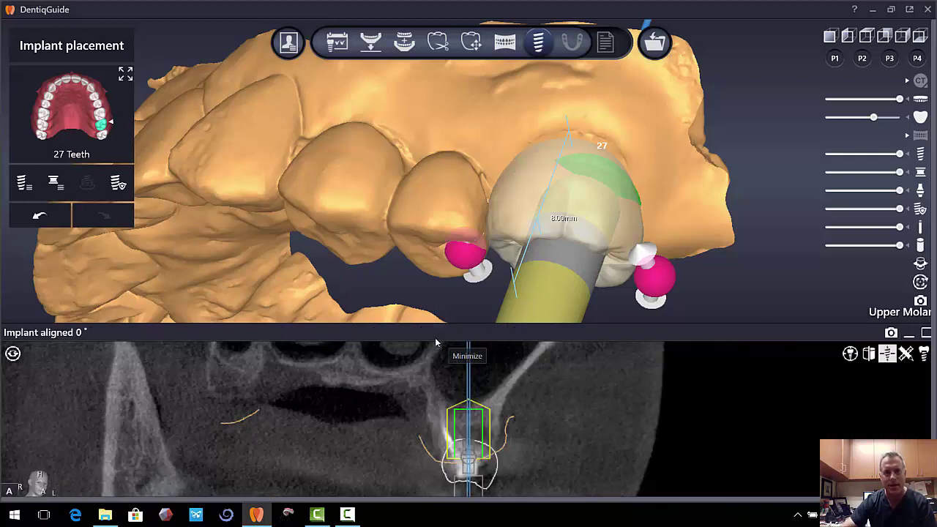
Step: Fill the screen with the 3D jaw and drag the implant deeper to 11.50 mm
{"action": "double_click", "coordinate": [754, 279]}
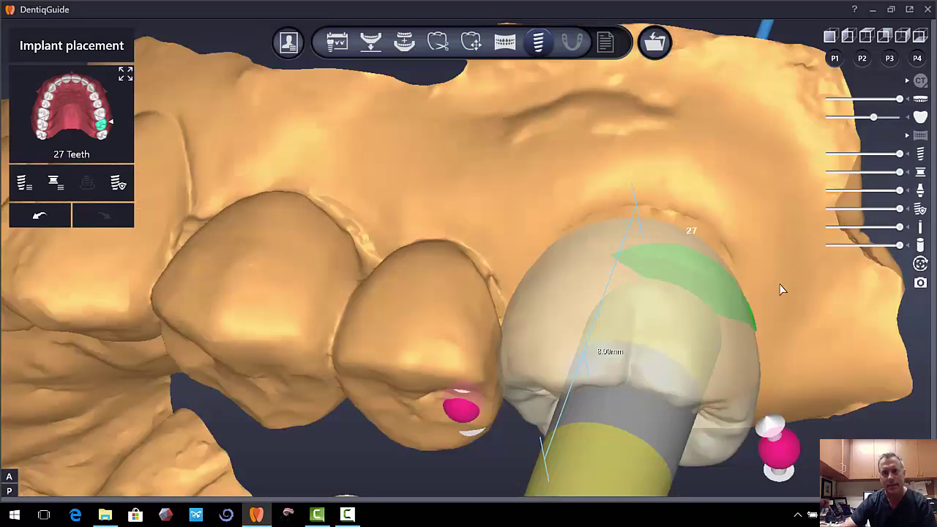
{"action": "left_click_drag", "start_coordinate": [769, 285], "coordinate": [625, 283]}
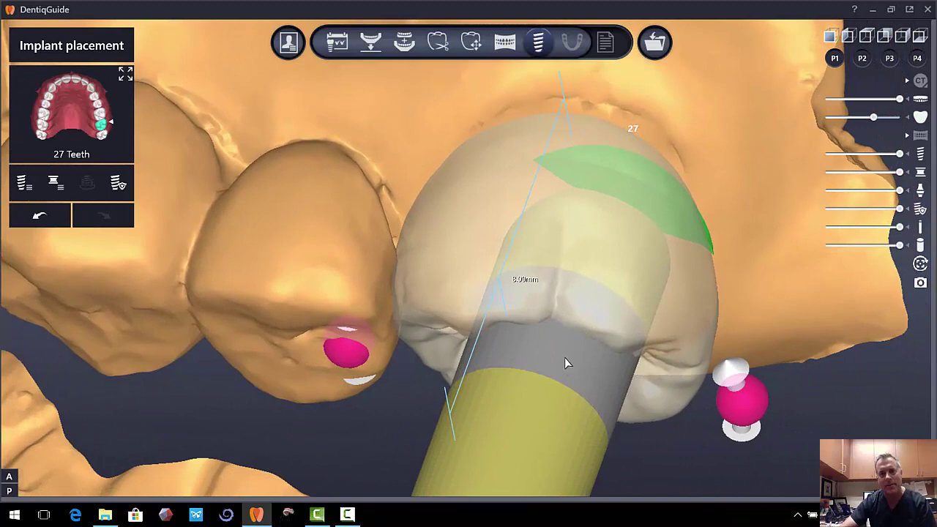
{"action": "left_click_drag", "start_coordinate": [557, 374], "coordinate": [517, 460]}
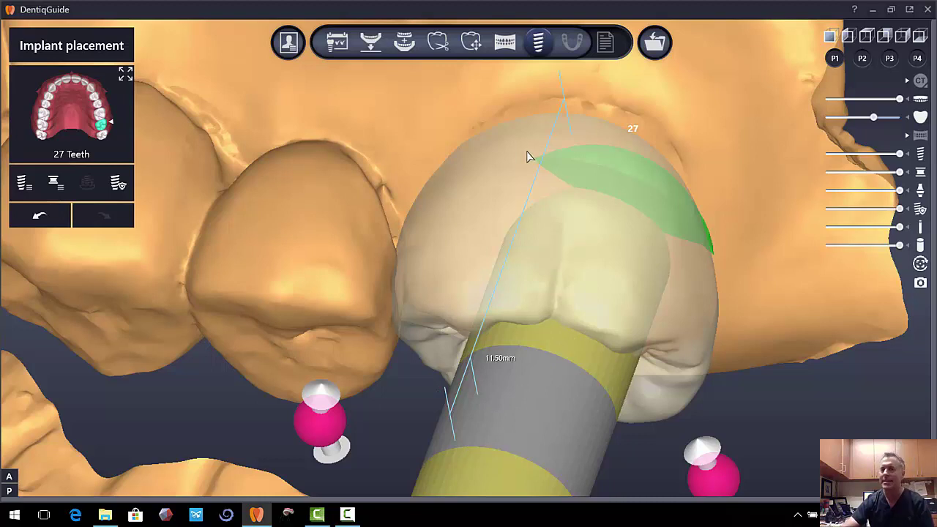
Step: Open Guide Generation, orient the maxilla, set insertion direction From view, and start a geodesic outline
{"action": "left_click", "coordinate": [569, 50]}
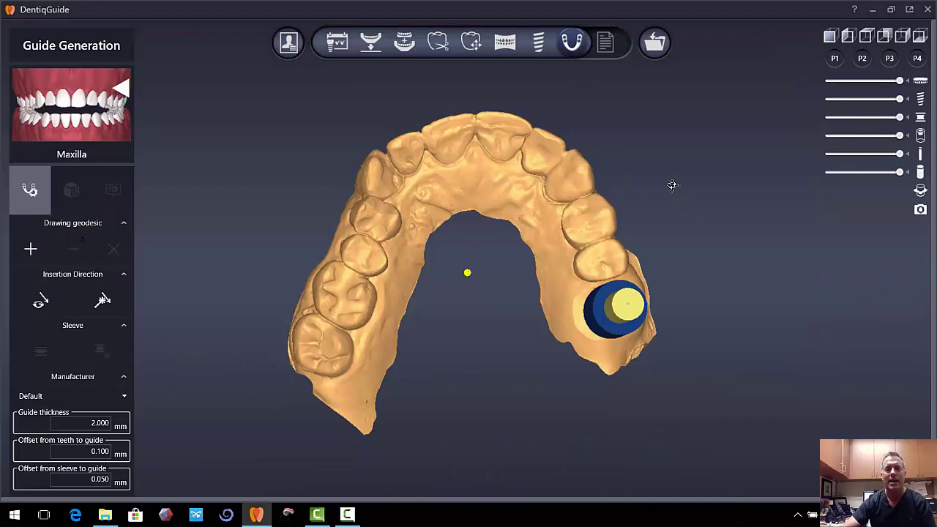
{"action": "mouse_move", "coordinate": [672, 184]}
{"action": "right_mouse_down"}
{"action": "mouse_move", "coordinate": [651, 180]}
{"action": "mouse_move", "coordinate": [664, 193]}
{"action": "right_mouse_up"}
{"action": "scroll", "coordinate": [664, 193], "scroll_direction": "up", "scroll_amount": 3}
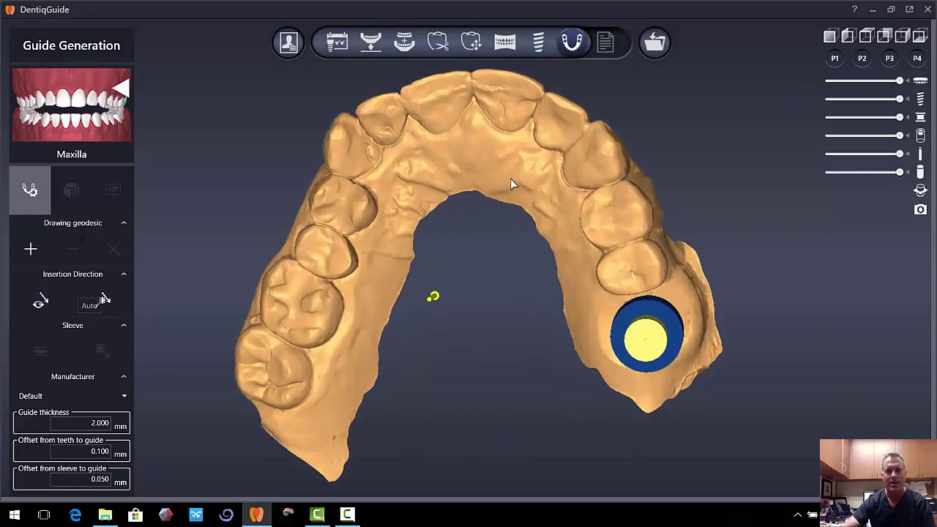
{"action": "right_click_drag", "start_coordinate": [627, 209], "coordinate": [626, 212]}
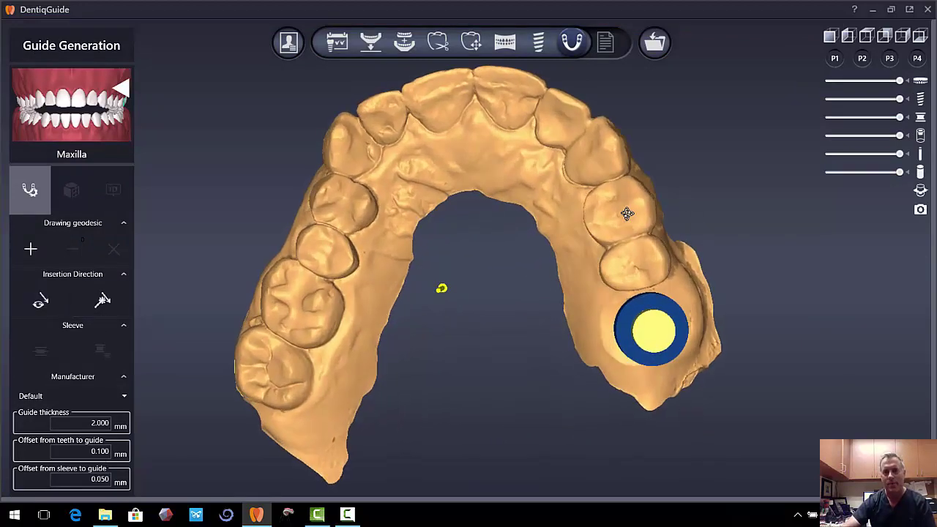
{"action": "left_click", "coordinate": [50, 305]}
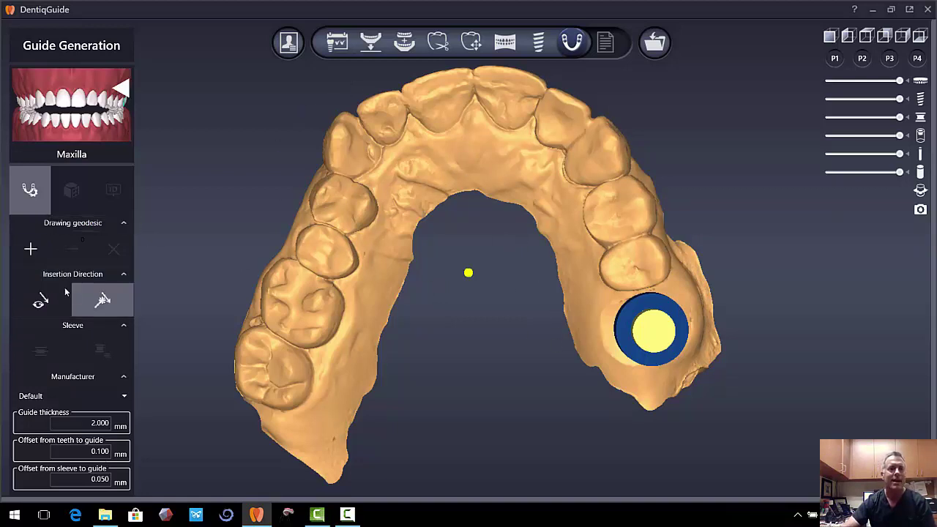
{"action": "left_click", "coordinate": [32, 252]}
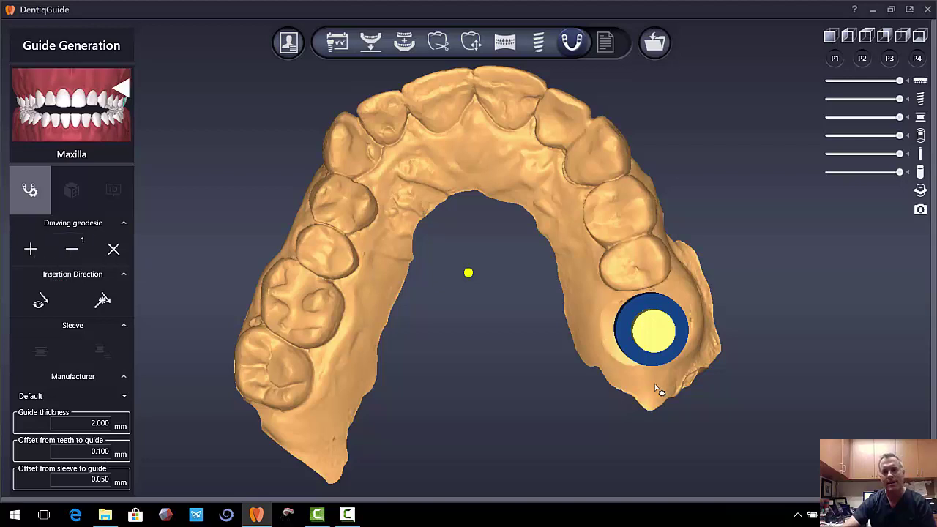
Step: Start the geodesic outline behind the tooth 27 sleeve and run it across the front teeth
{"action": "left_click", "coordinate": [610, 364]}
{"action": "left_click", "coordinate": [594, 298]}
{"action": "left_click", "coordinate": [571, 220]}
{"action": "left_click", "coordinate": [522, 162]}
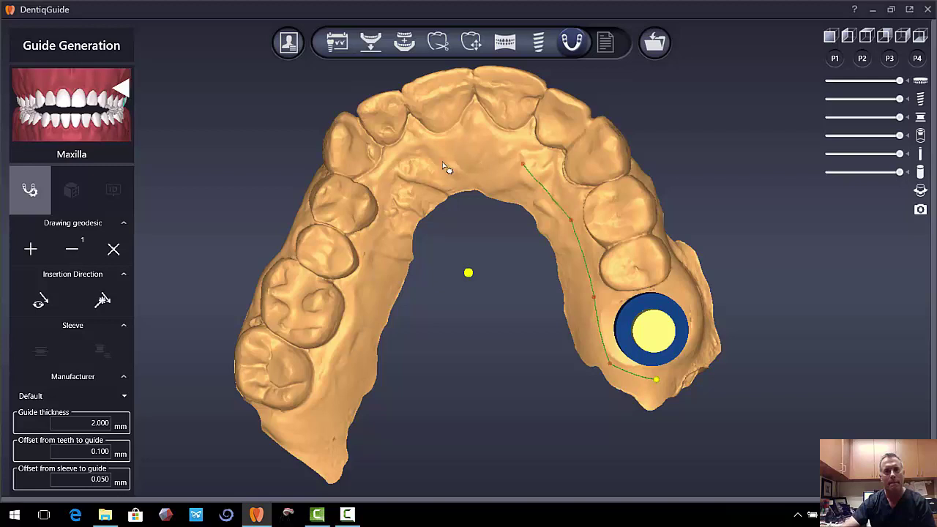
{"action": "left_click", "coordinate": [442, 161]}
{"action": "left_click", "coordinate": [403, 196]}
{"action": "left_click", "coordinate": [376, 252]}
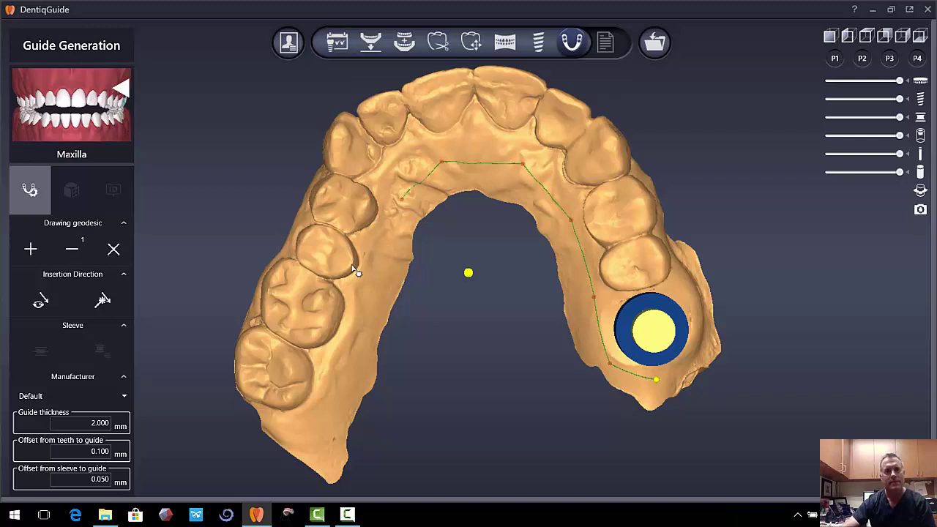
{"action": "left_click", "coordinate": [350, 264]}
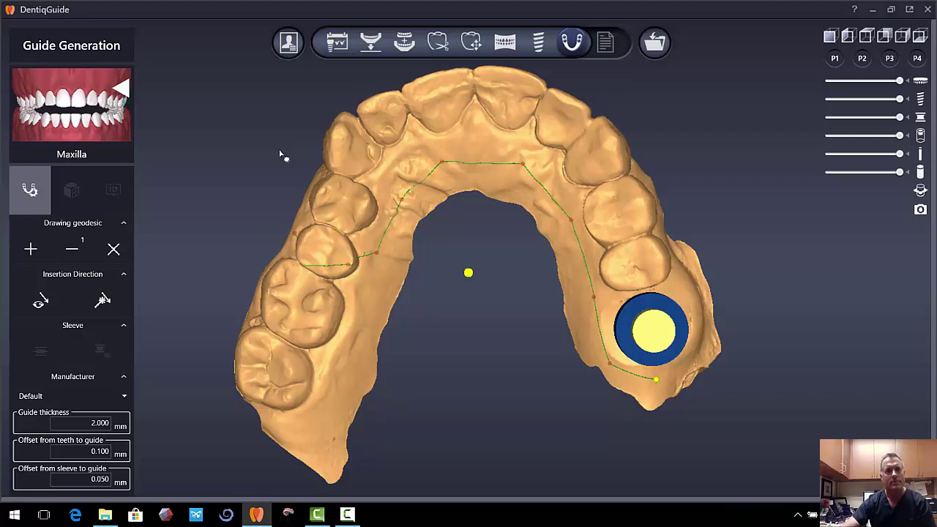
Step: Continue the outline along the far-side molars and close it at the sleeve start point
{"action": "right_click_drag", "start_coordinate": [282, 153], "coordinate": [354, 254]}
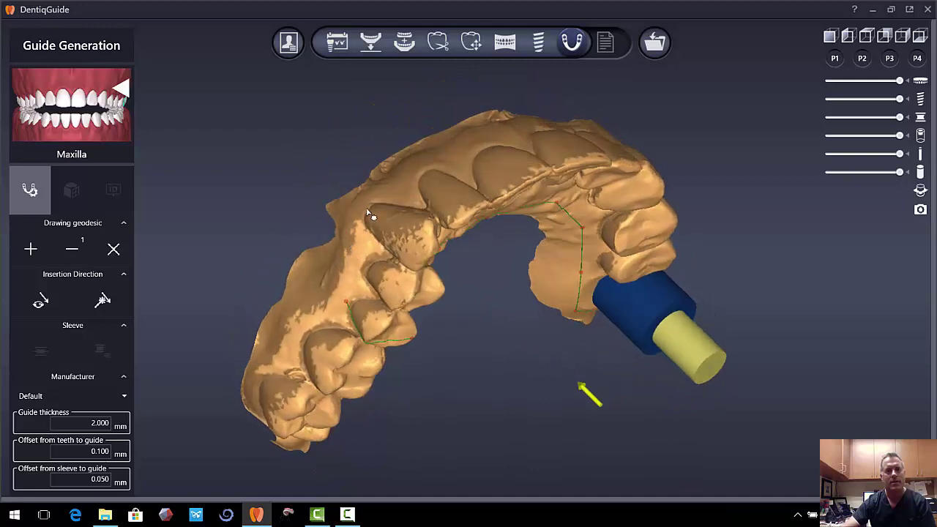
{"action": "left_click", "coordinate": [402, 182]}
{"action": "left_click", "coordinate": [467, 156]}
{"action": "left_click", "coordinate": [537, 133]}
{"action": "right_click_drag", "start_coordinate": [727, 147], "coordinate": [603, 219]}
{"action": "left_click", "coordinate": [581, 223]}
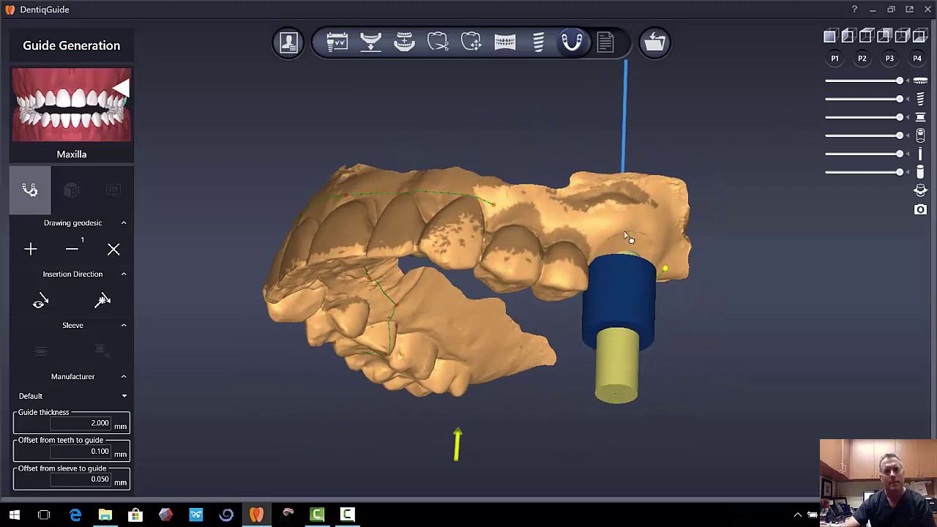
{"action": "left_click", "coordinate": [634, 233]}
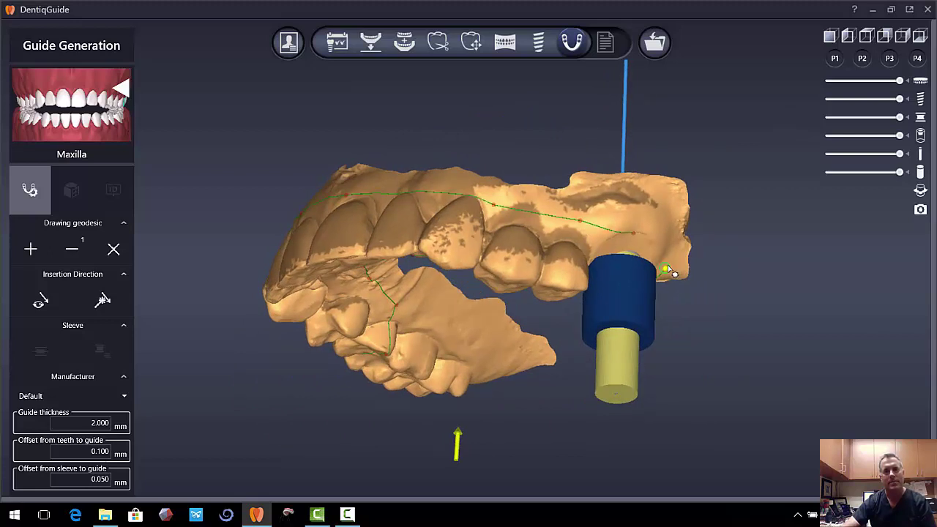
{"action": "right_click_drag", "start_coordinate": [732, 344], "coordinate": [718, 239]}
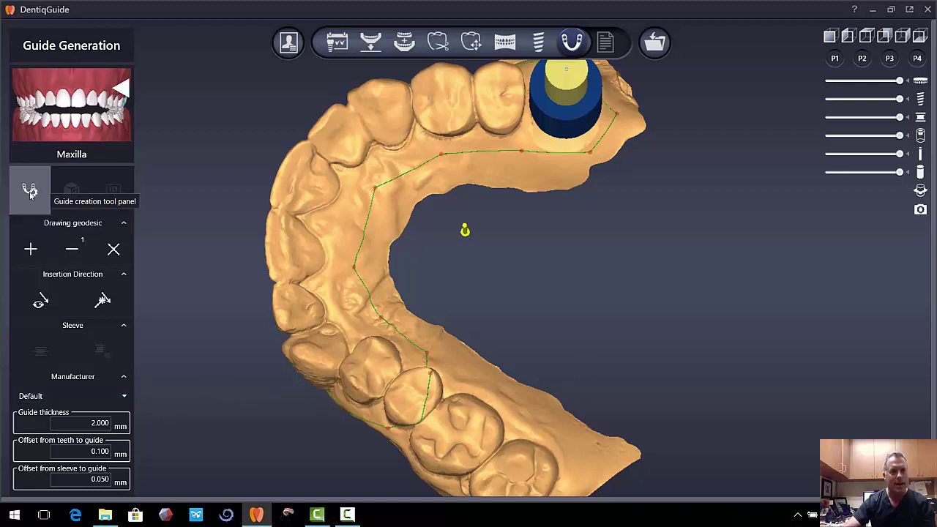
Step: Generate the surgical guide from the closed arch outline in Guide creation
{"action": "left_click", "coordinate": [30, 192]}
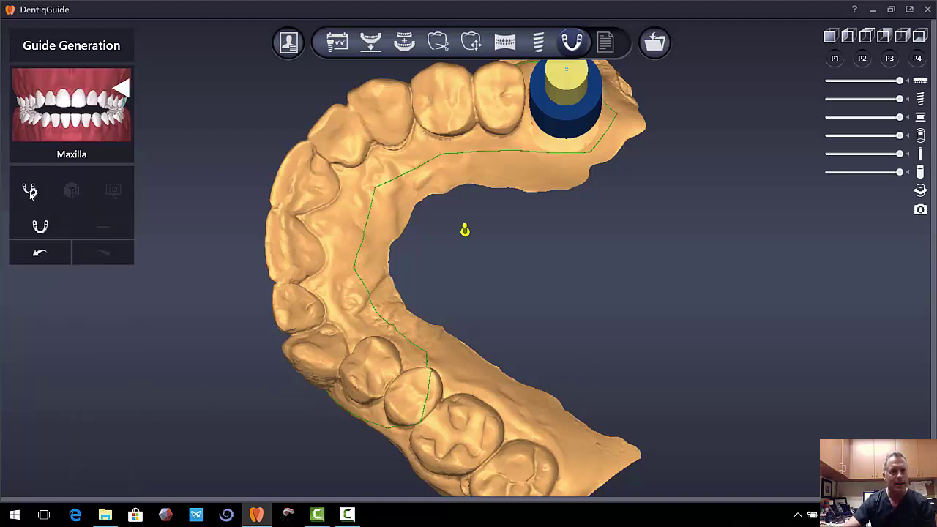
{"action": "left_click", "coordinate": [42, 232]}
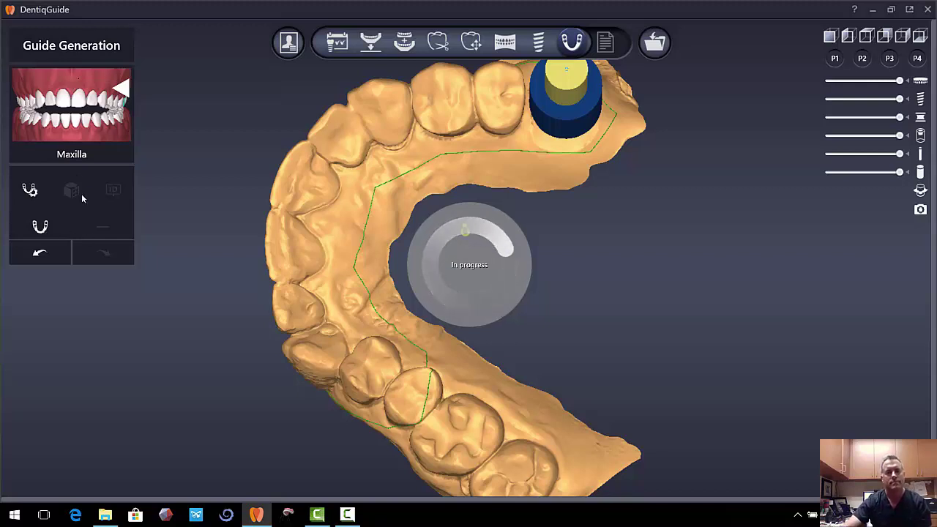
Step: Inspect the finished guide shell and hide the Sleeve Offset Cylinder to view the drill hole
{"action": "left_click", "coordinate": [347, 515]}
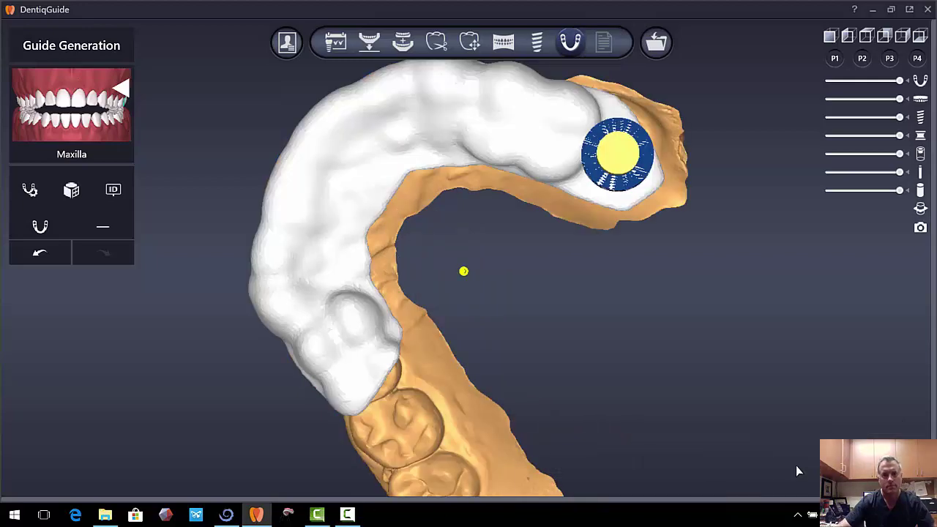
{"action": "mouse_move", "coordinate": [622, 305]}
{"action": "right_mouse_down"}
{"action": "mouse_move", "coordinate": [613, 365]}
{"action": "mouse_move", "coordinate": [581, 347]}
{"action": "mouse_move", "coordinate": [586, 315]}
{"action": "mouse_move", "coordinate": [630, 247]}
{"action": "mouse_move", "coordinate": [633, 269]}
{"action": "mouse_move", "coordinate": [608, 307]}
{"action": "right_mouse_up"}
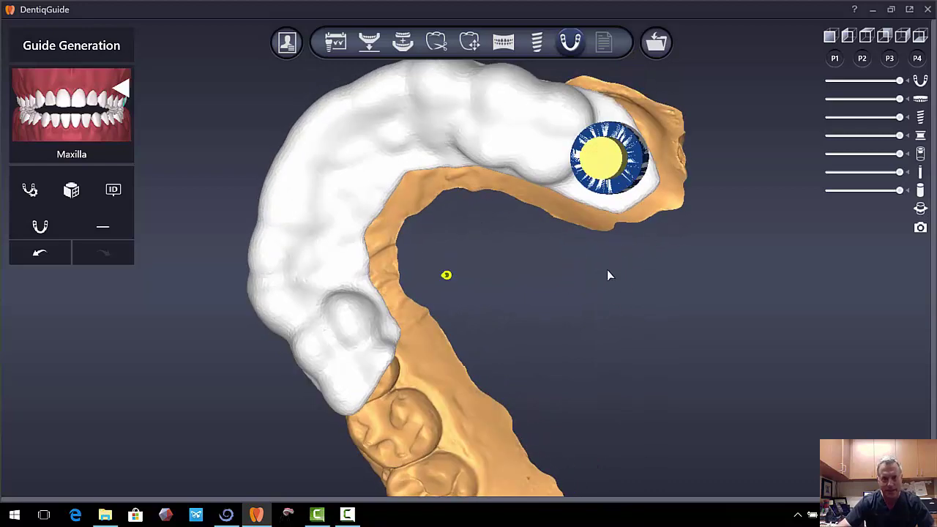
{"action": "right_click_drag", "start_coordinate": [608, 270], "coordinate": [613, 271]}
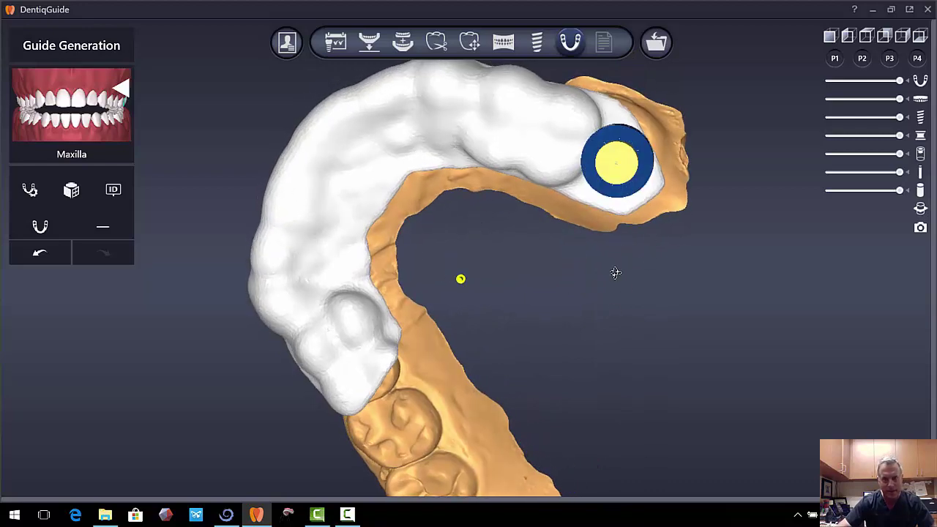
{"action": "left_click", "coordinate": [908, 157]}
{"action": "left_click_drag", "start_coordinate": [794, 239], "coordinate": [765, 315]}
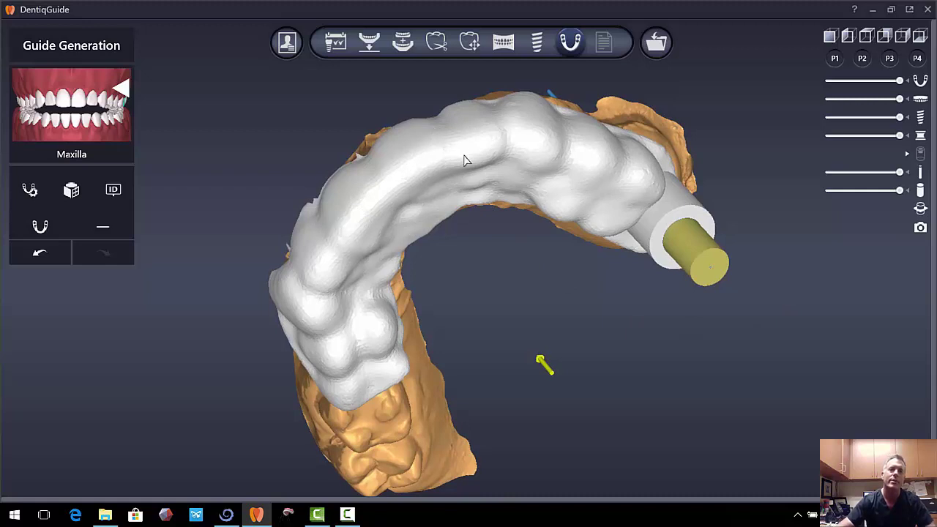
{"action": "left_click_drag", "start_coordinate": [546, 257], "coordinate": [559, 305]}
Step: Add a pink window block to the guide and stretch it along the arch
{"action": "left_click", "coordinate": [71, 192]}
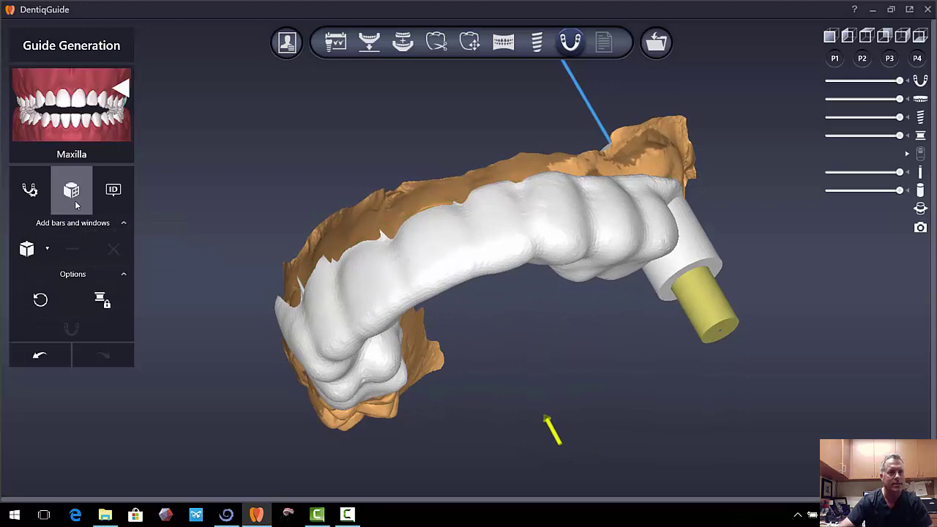
{"action": "left_click", "coordinate": [48, 251]}
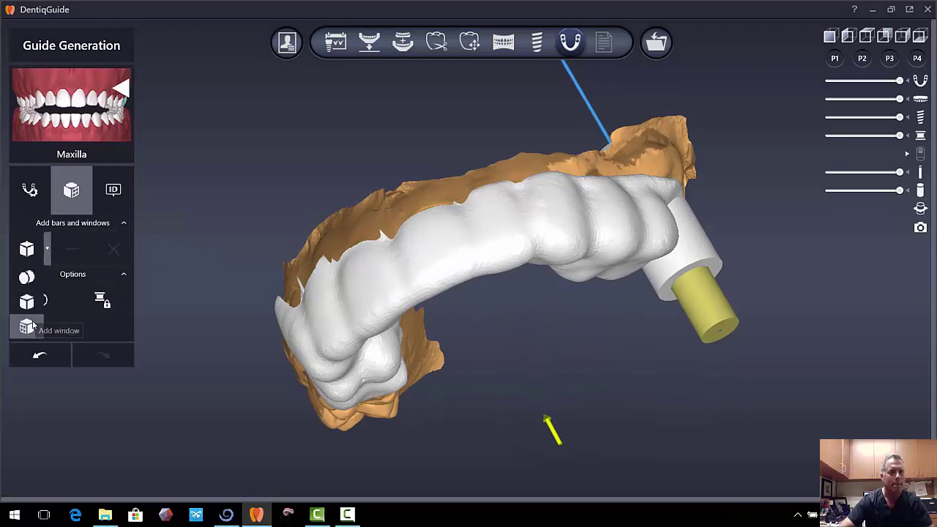
{"action": "left_click", "coordinate": [27, 325]}
{"action": "left_click", "coordinate": [454, 285]}
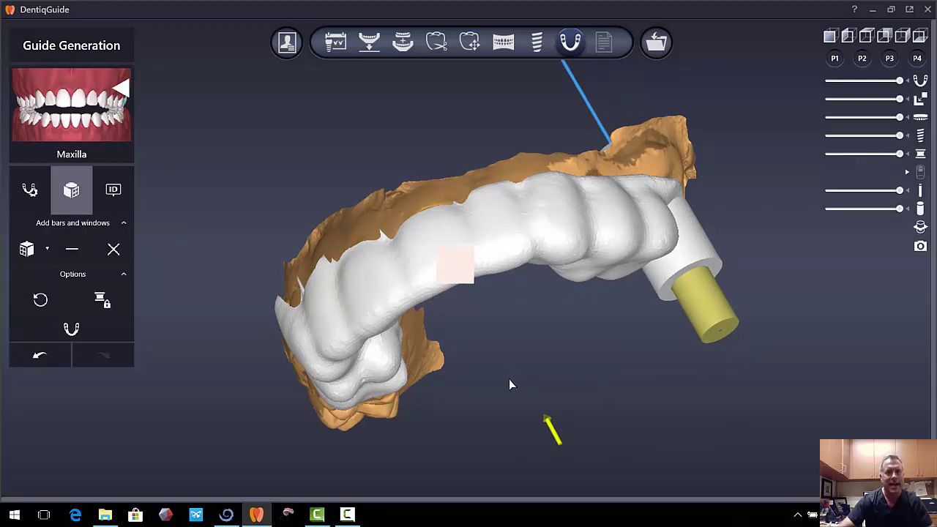
{"action": "left_click_drag", "start_coordinate": [509, 383], "coordinate": [476, 322]}
{"action": "left_click", "coordinate": [418, 176]}
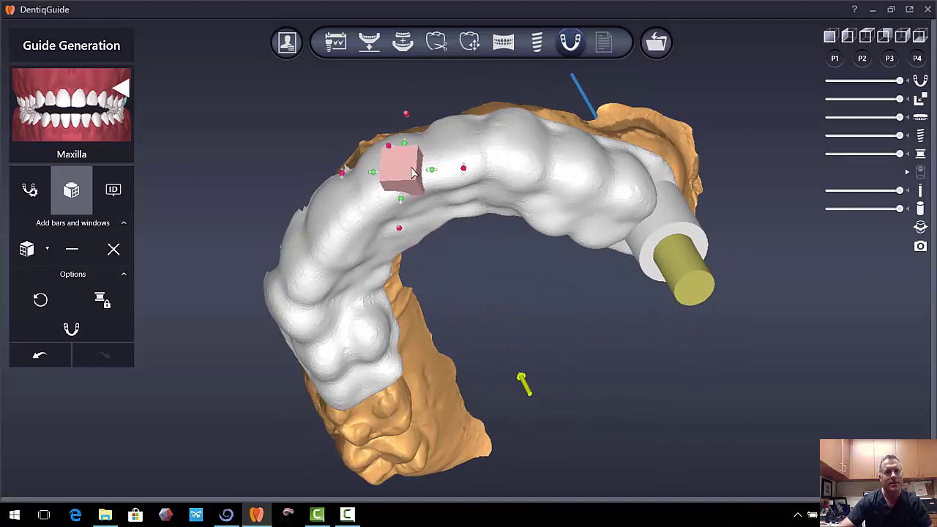
{"action": "left_click_drag", "start_coordinate": [433, 172], "coordinate": [538, 173]}
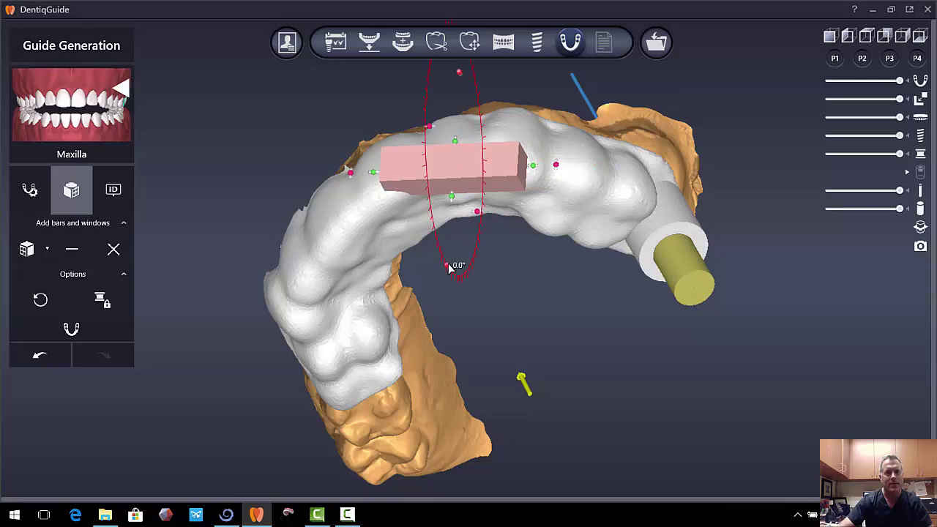
Step: Slide the pink bar along the guide near the sleeve and rotate it to 14.9°
{"action": "middle_click_drag", "start_coordinate": [477, 268], "coordinate": [527, 198]}
{"action": "left_click_drag", "start_coordinate": [547, 132], "coordinate": [558, 103]}
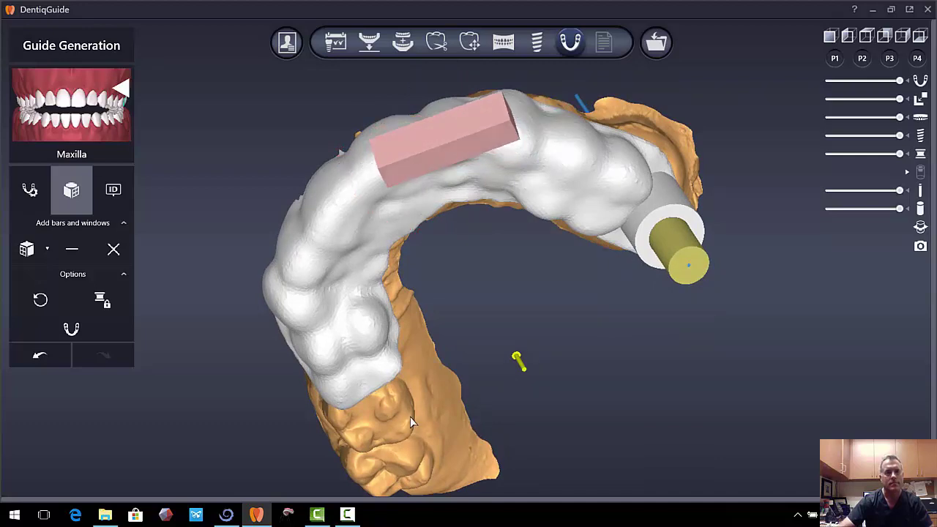
{"action": "middle_click_drag", "start_coordinate": [412, 425], "coordinate": [586, 355]}
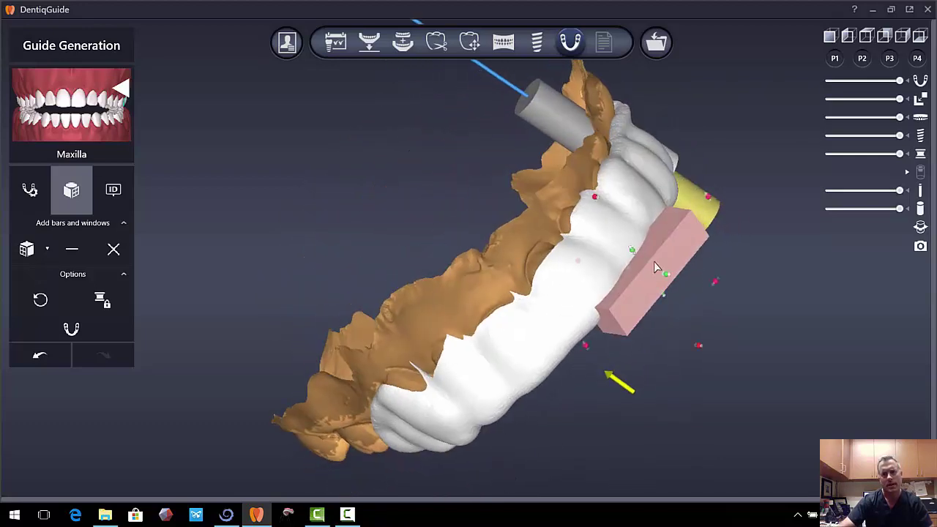
{"action": "left_click_drag", "start_coordinate": [654, 261], "coordinate": [644, 247]}
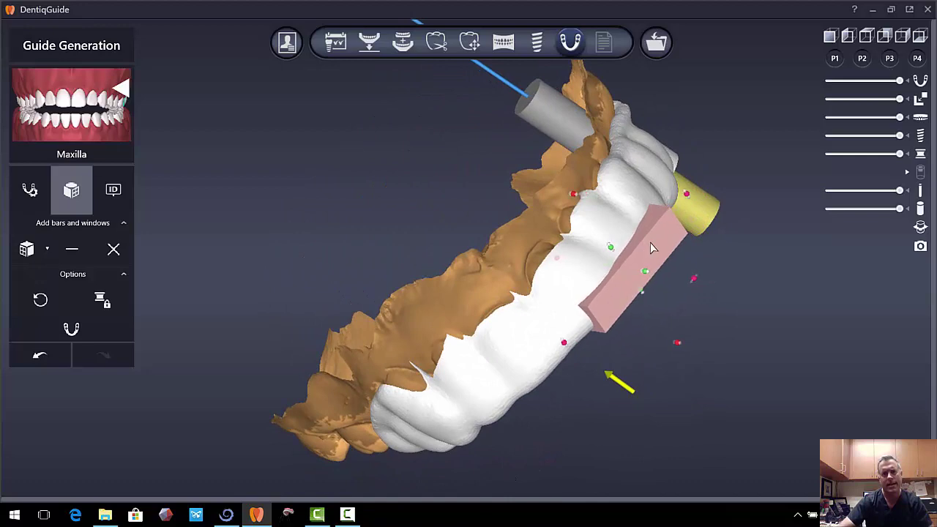
{"action": "right_click_drag", "start_coordinate": [258, 246], "coordinate": [227, 292]}
{"action": "right_click_drag", "start_coordinate": [564, 400], "coordinate": [557, 212]}
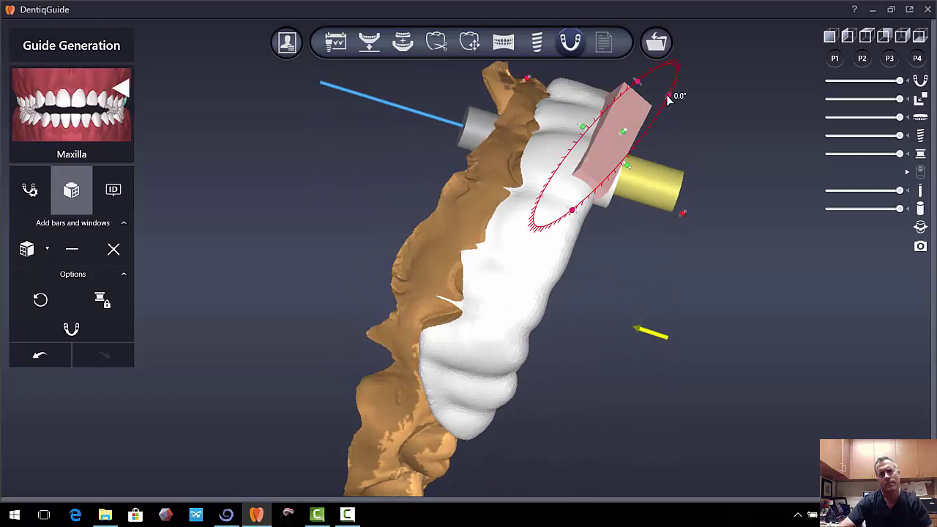
{"action": "mouse_move", "coordinate": [674, 224]}
{"action": "left_mouse_down"}
{"action": "mouse_move", "coordinate": [651, 229]}
{"action": "mouse_move", "coordinate": [661, 227]}
{"action": "left_mouse_up"}
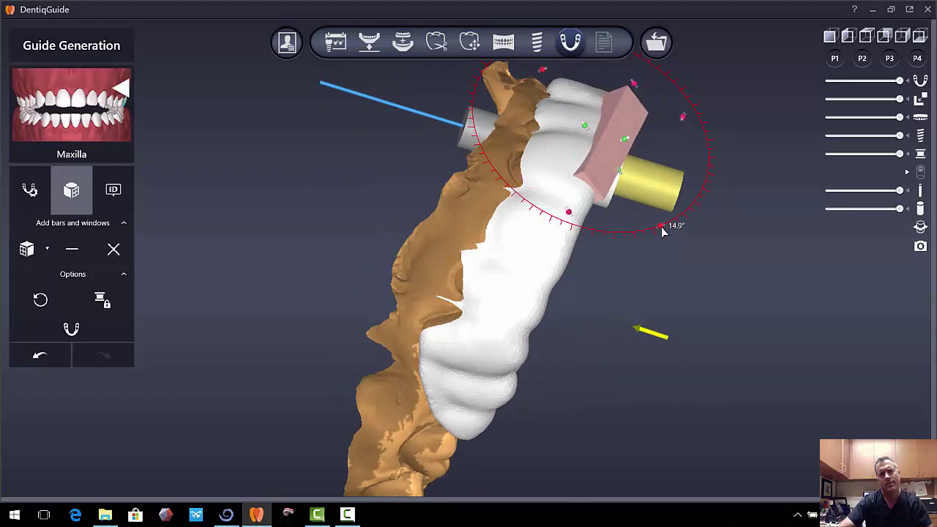
Step: Place a patient-name ID tag on the guide front and regenerate the surgical guide
{"action": "left_click", "coordinate": [121, 202]}
{"action": "right_click_drag", "start_coordinate": [573, 425], "coordinate": [146, 304]}
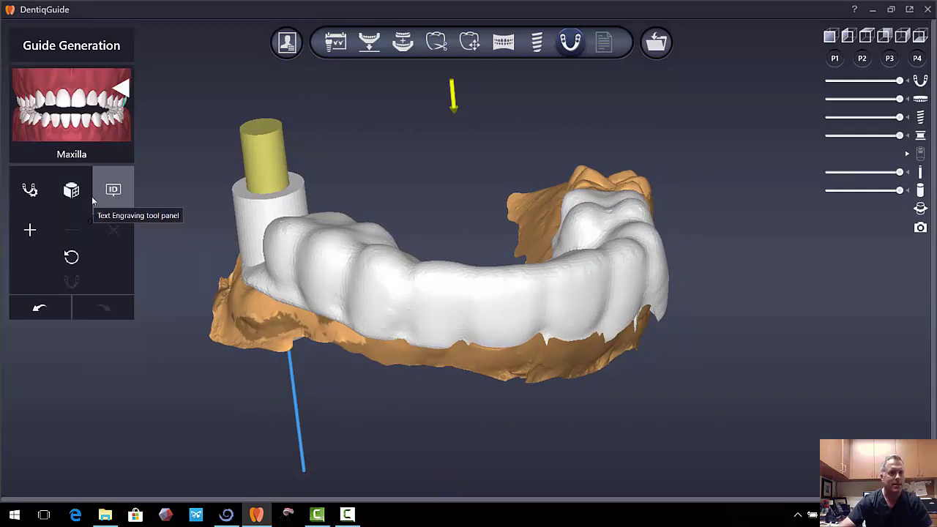
{"action": "left_click", "coordinate": [37, 228]}
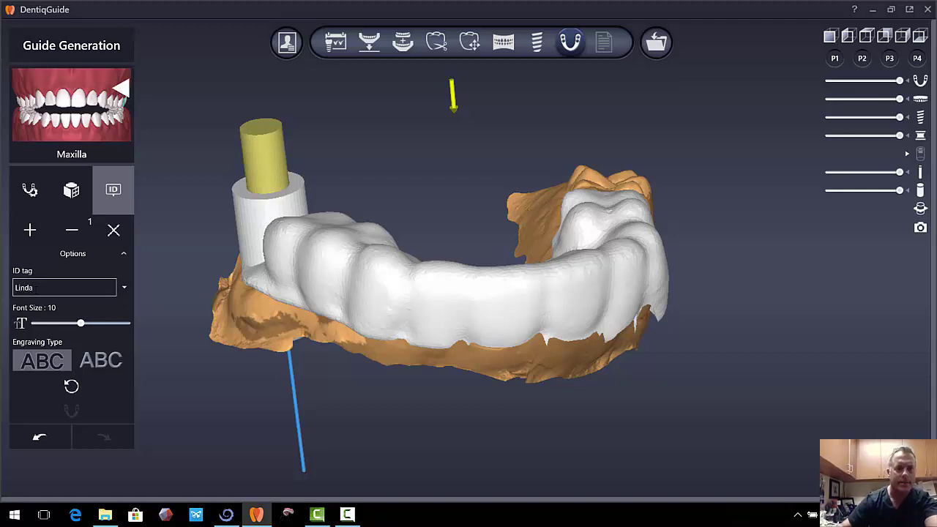
{"action": "left_click", "coordinate": [469, 316]}
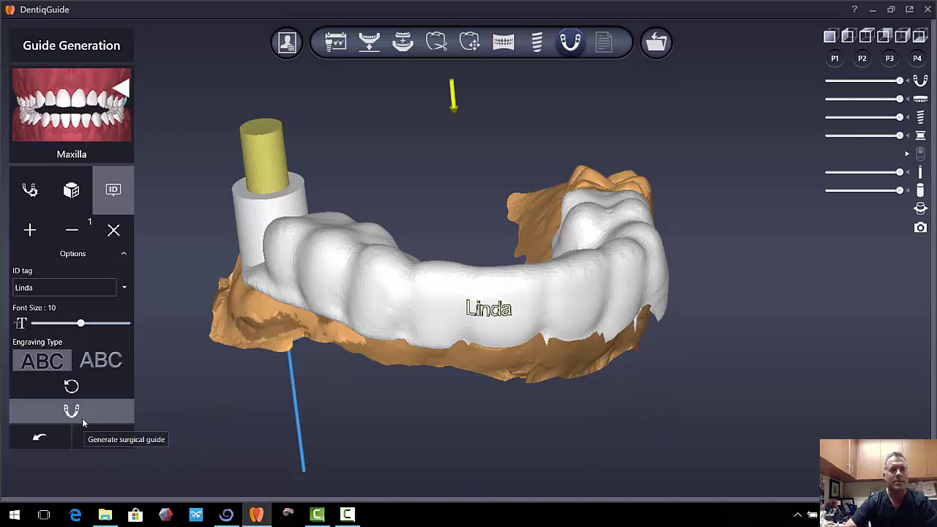
{"action": "left_click", "coordinate": [53, 416]}
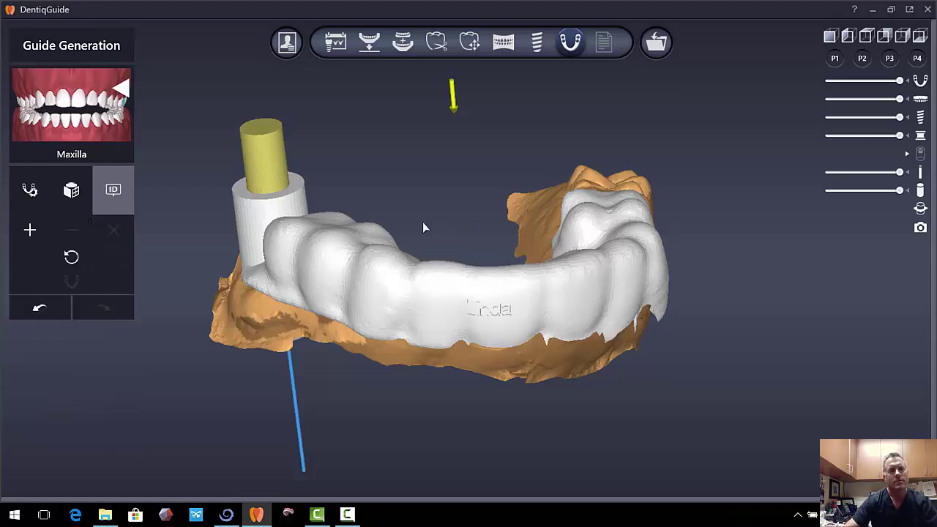
Step: Regenerate the surgical guide with the window cut and inspect the result
{"action": "left_click_drag", "start_coordinate": [420, 227], "coordinate": [396, 223]}
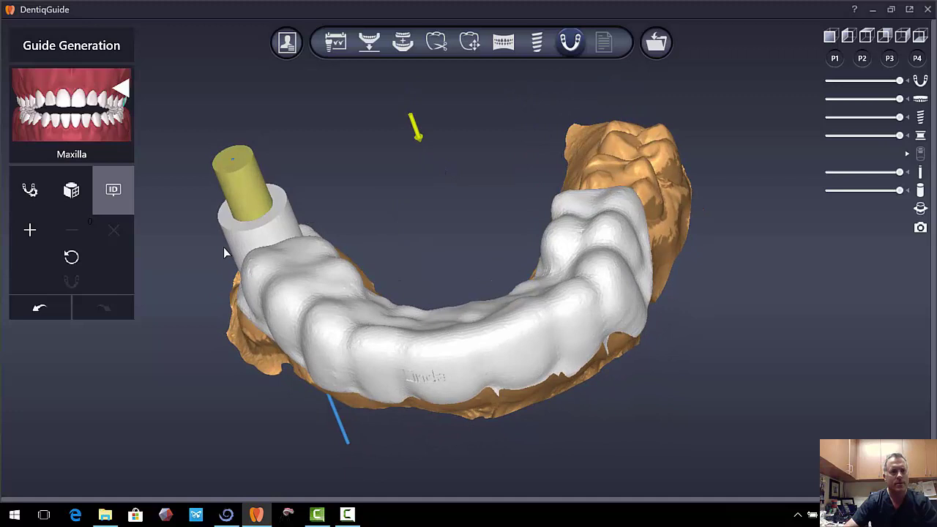
{"action": "left_click", "coordinate": [71, 192]}
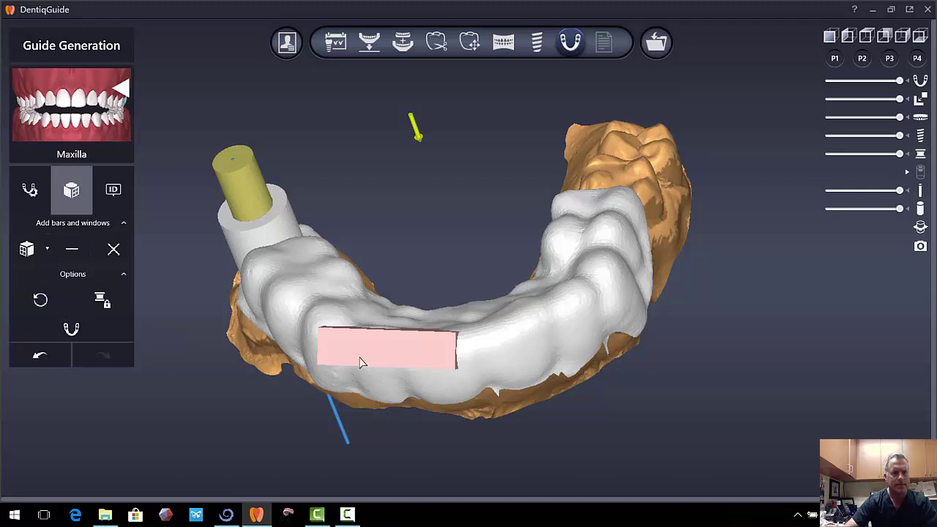
{"action": "left_click", "coordinate": [82, 337]}
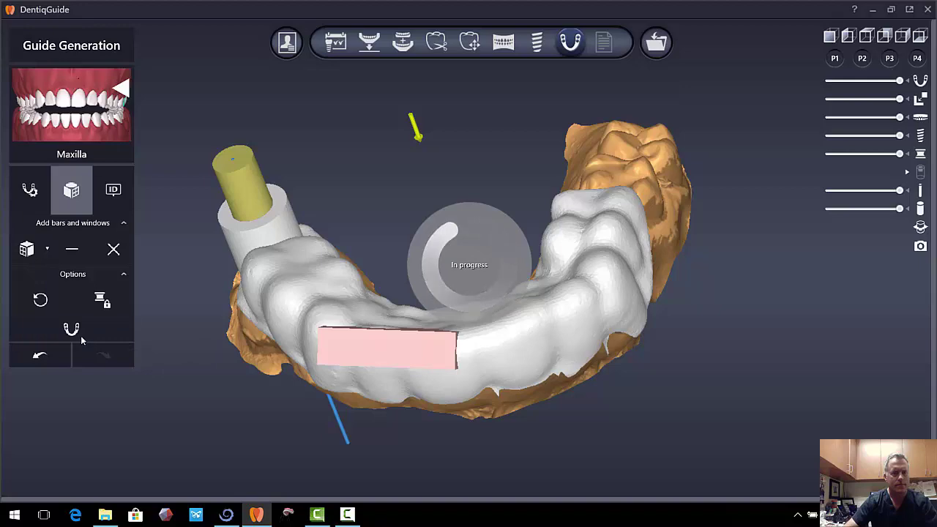
{"action": "right_click_drag", "start_coordinate": [273, 414], "coordinate": [399, 384]}
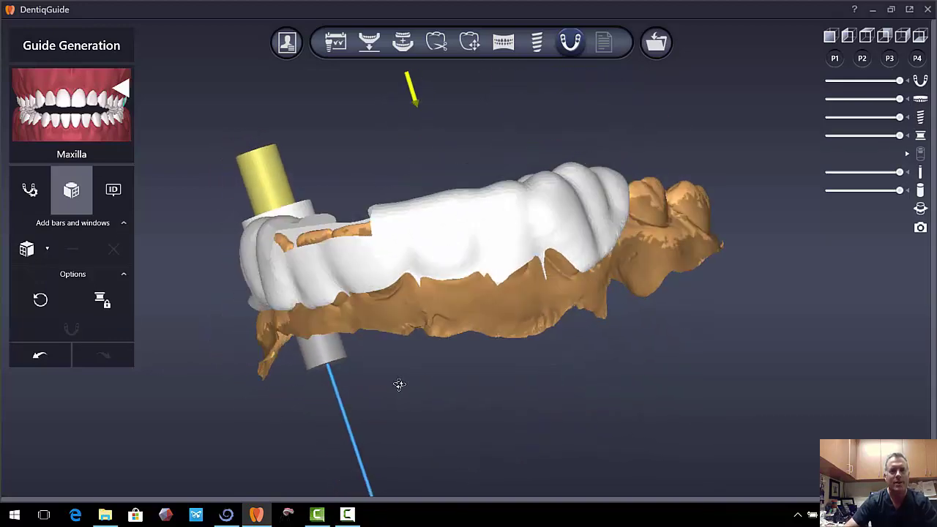
Step: Add another ID tag engraving on the guide's side and regenerate the guide
{"action": "left_click", "coordinate": [109, 192]}
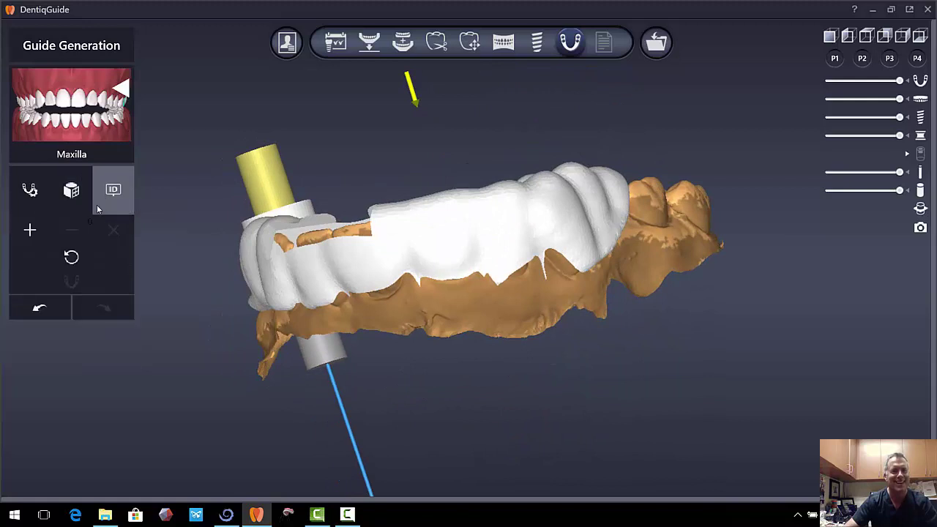
{"action": "left_click", "coordinate": [30, 230]}
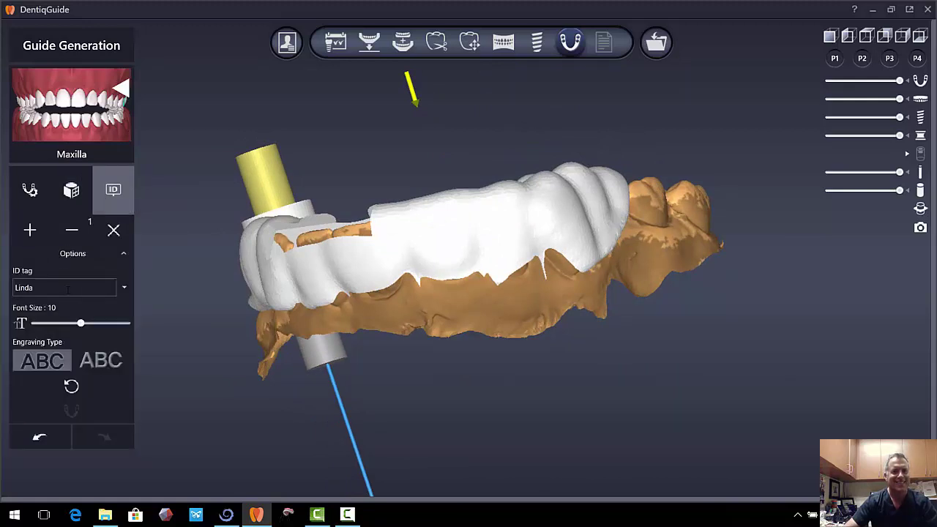
{"action": "left_click", "coordinate": [449, 235]}
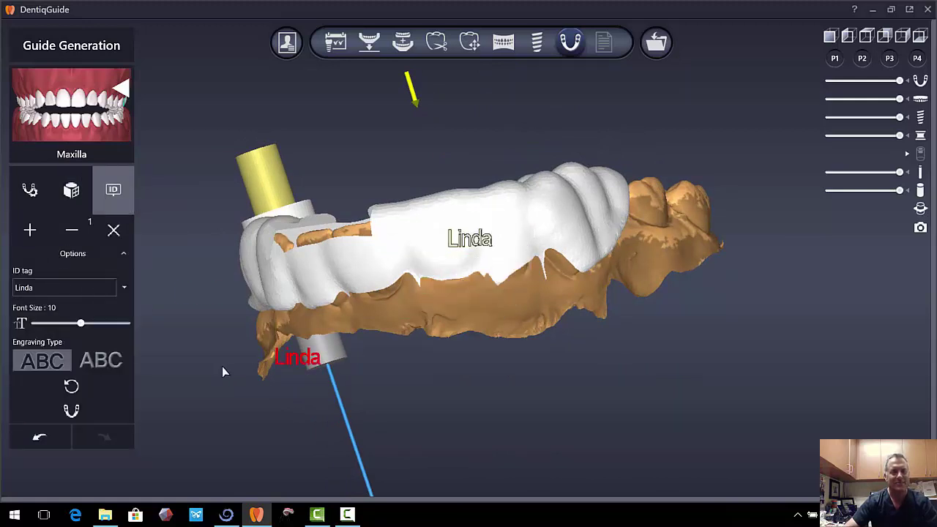
{"action": "left_click", "coordinate": [82, 414]}
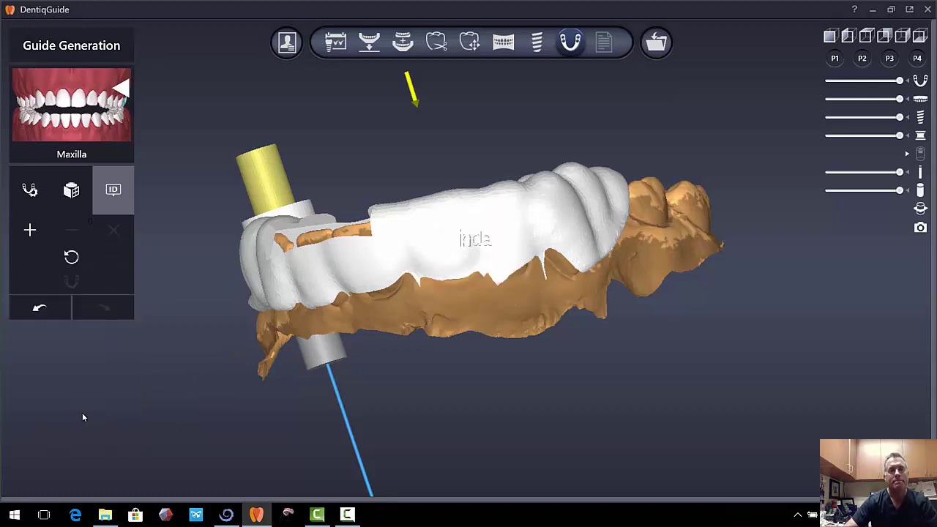
{"action": "right_click_drag", "start_coordinate": [278, 329], "coordinate": [384, 376]}
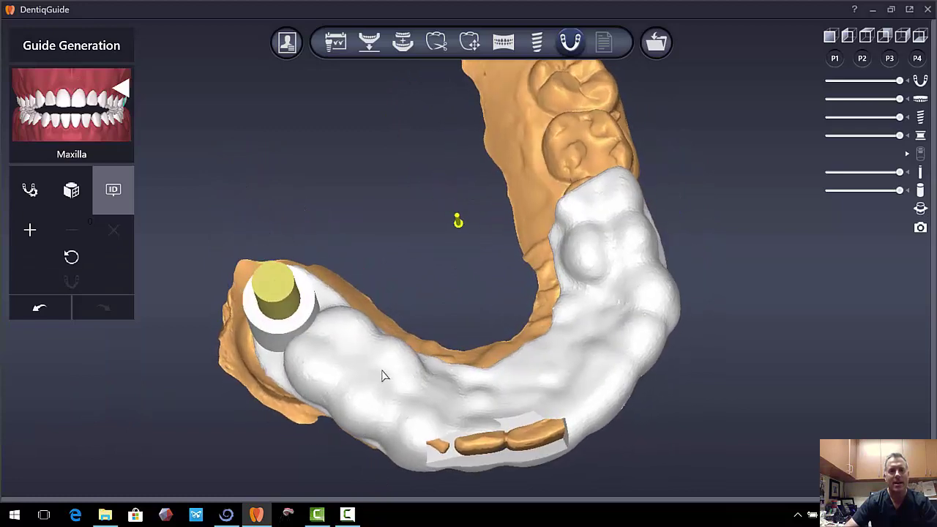
Step: Approve both the planning and the surgical guide design on the Result page
{"action": "left_click", "coordinate": [604, 44]}
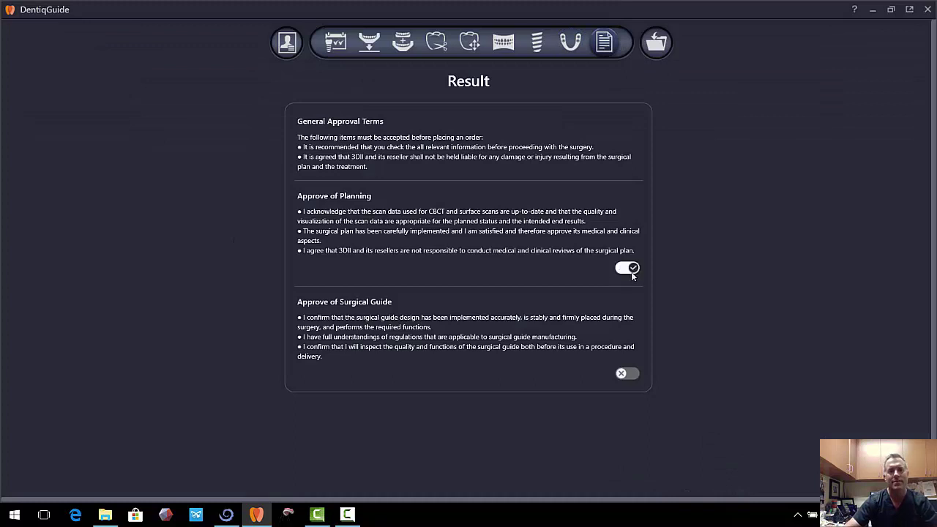
{"action": "left_click", "coordinate": [476, 303]}
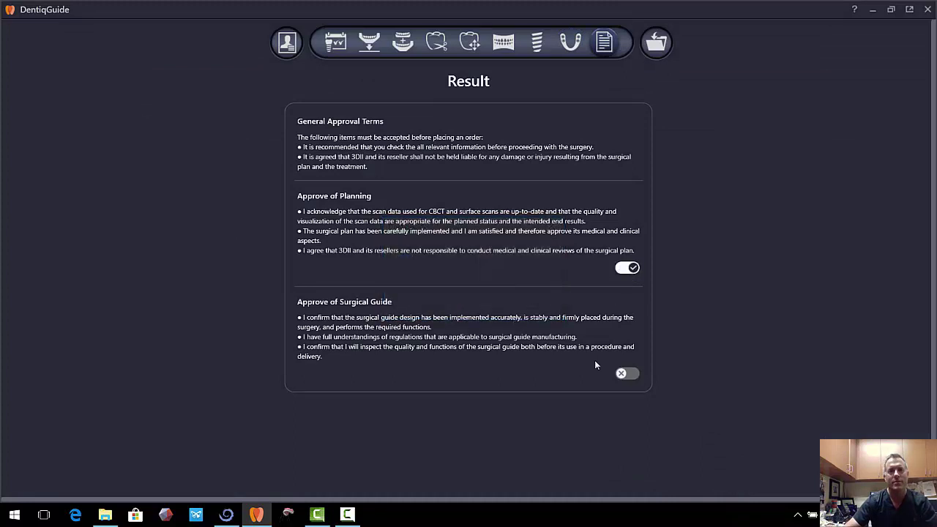
{"action": "left_click", "coordinate": [633, 376]}
{"action": "left_click", "coordinate": [487, 311]}
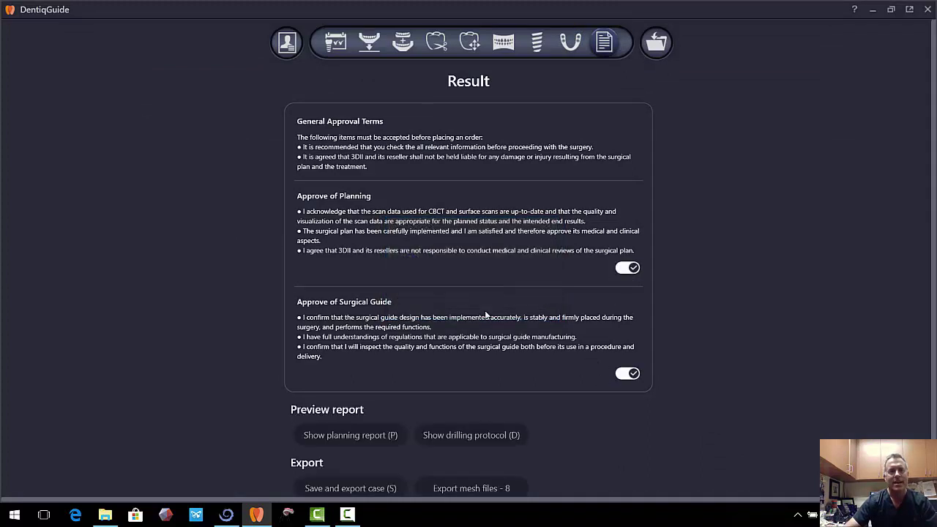
Step: Preview the planning report and scroll through the tooth 27 scheme, density chart and summary
{"action": "left_click", "coordinate": [391, 435]}
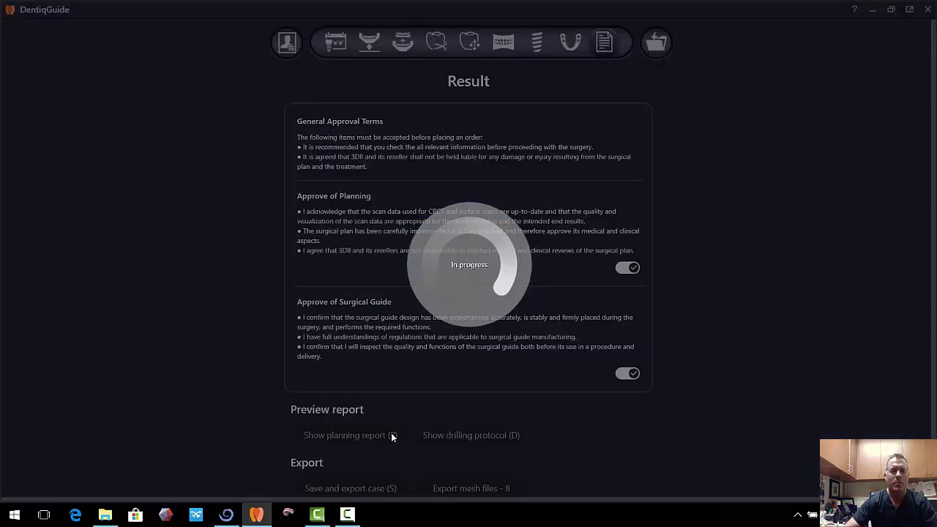
{"action": "scroll", "coordinate": [528, 244], "scroll_direction": "down", "scroll_amount": 6}
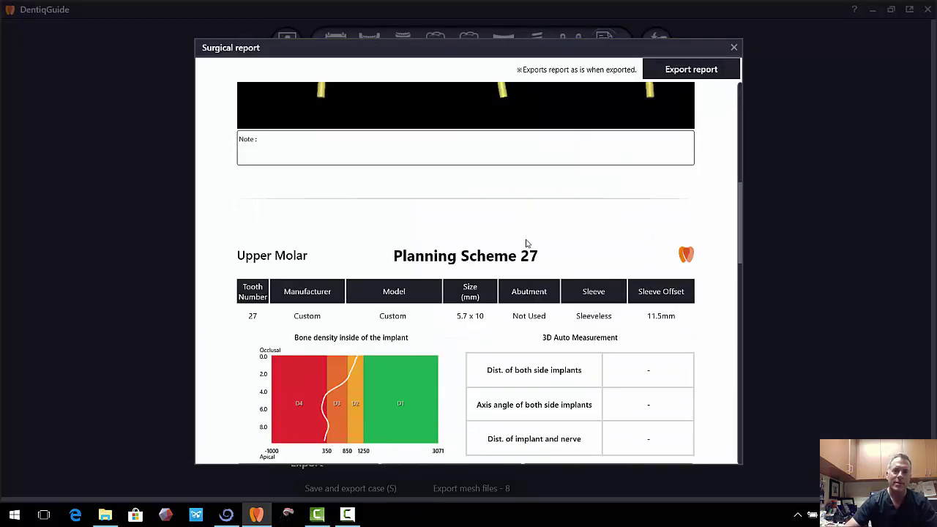
{"action": "scroll", "coordinate": [525, 186], "scroll_direction": "up", "scroll_amount": 2}
{"action": "scroll", "coordinate": [525, 244], "scroll_direction": "down", "scroll_amount": 5}
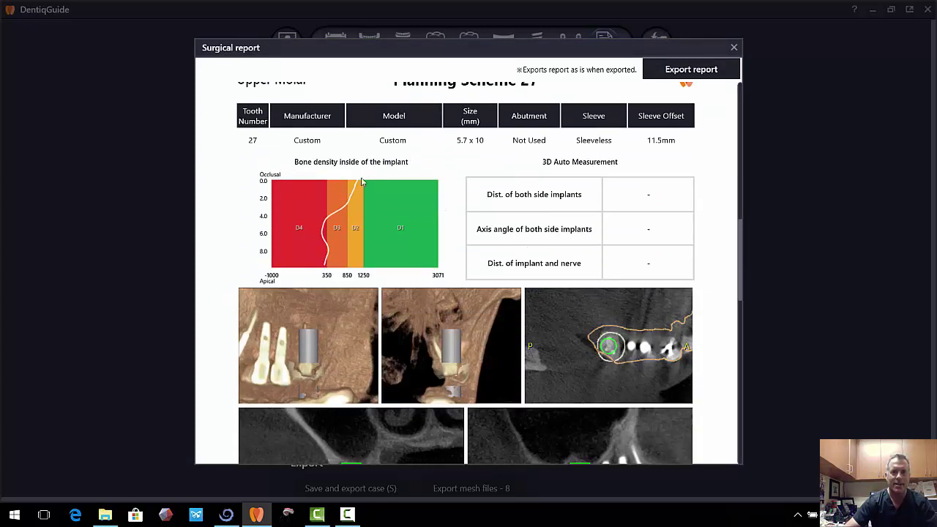
{"action": "scroll", "coordinate": [408, 265], "scroll_direction": "down", "scroll_amount": 3}
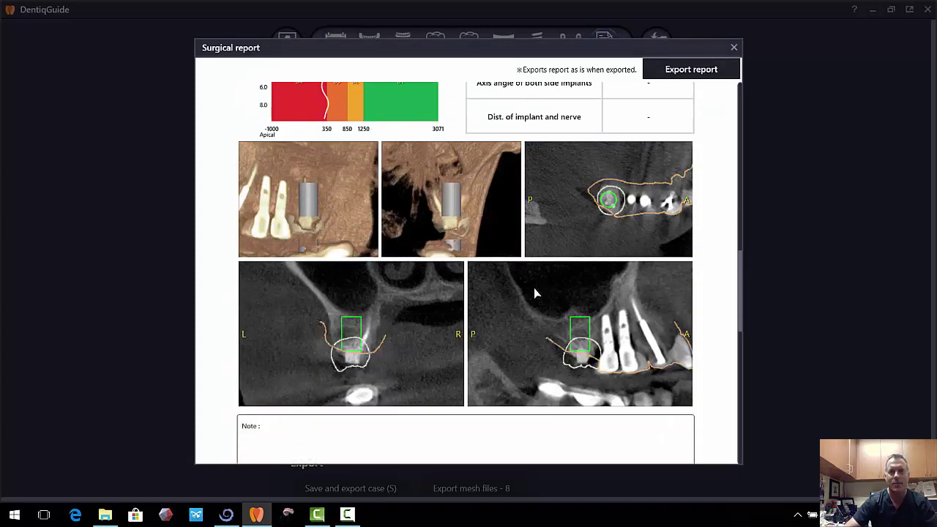
{"action": "scroll", "coordinate": [521, 326], "scroll_direction": "down", "scroll_amount": 8}
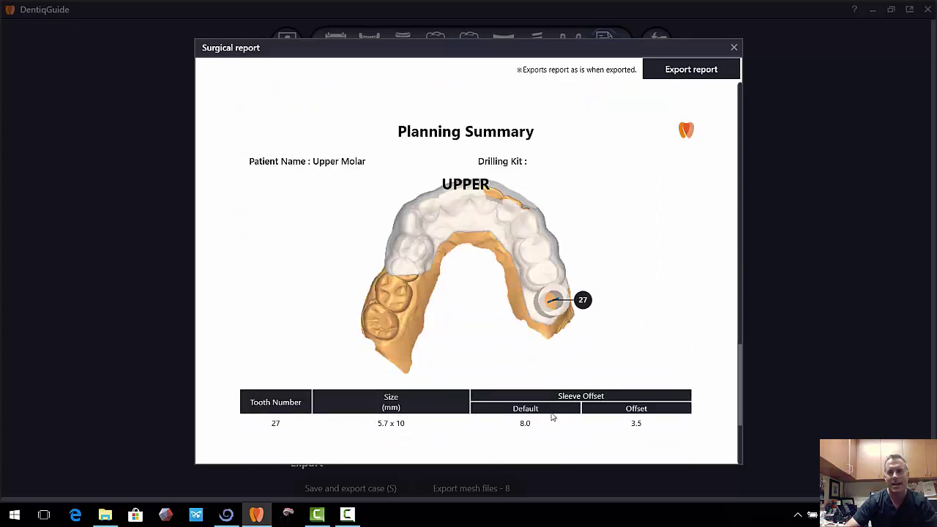
{"action": "scroll", "coordinate": [473, 359], "scroll_direction": "down", "scroll_amount": 4}
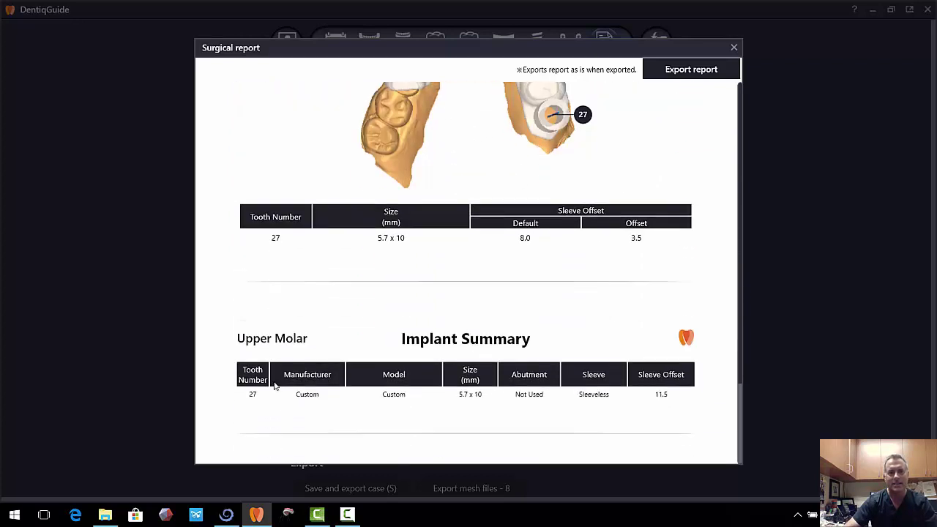
{"action": "scroll", "coordinate": [485, 291], "scroll_direction": "up", "scroll_amount": 4}
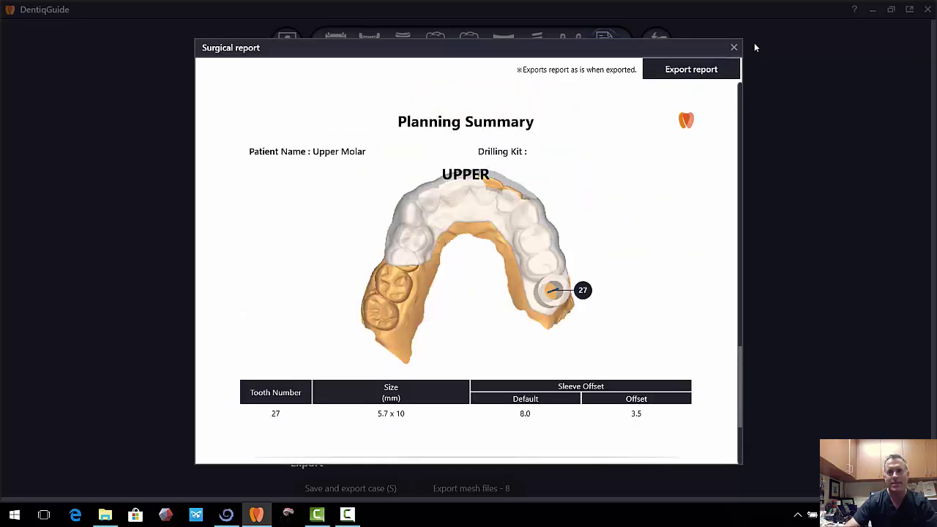
Step: Export the guide meshes as 'lindaguide' STL files and minimize DentiqGuide
{"action": "left_click", "coordinate": [735, 48]}
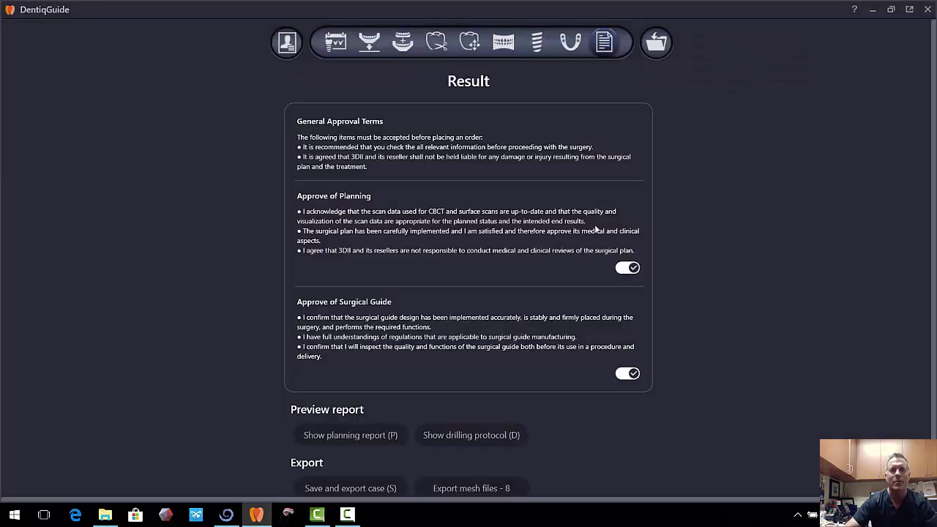
{"action": "left_click", "coordinate": [454, 488]}
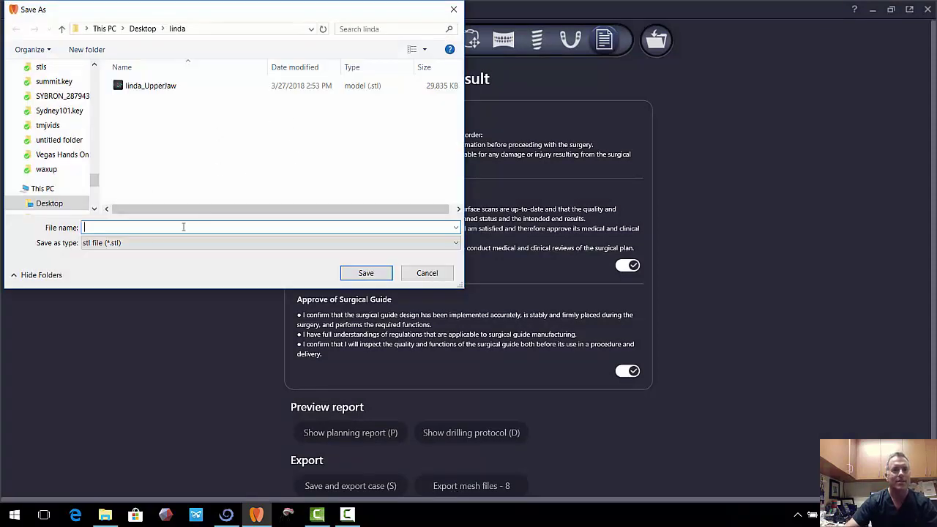
{"action": "type", "text": "l"}
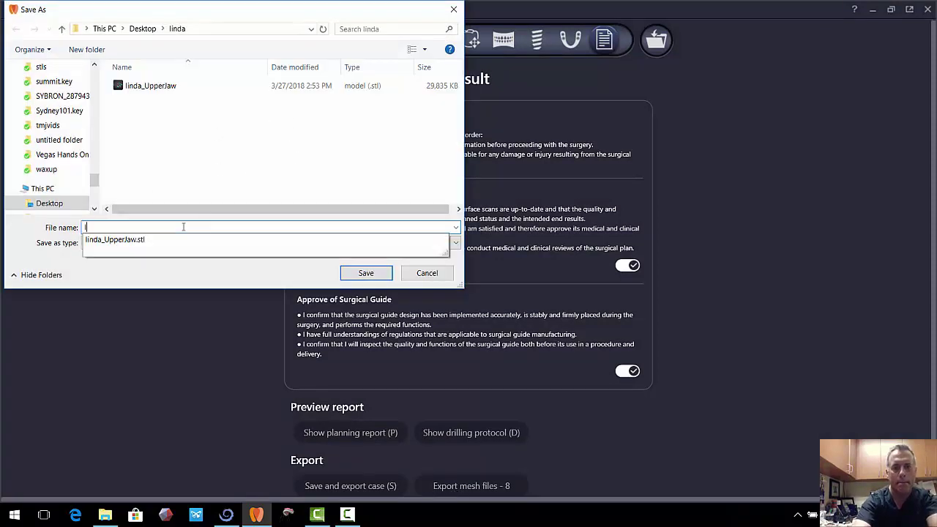
{"action": "type", "text": "indaguide"}
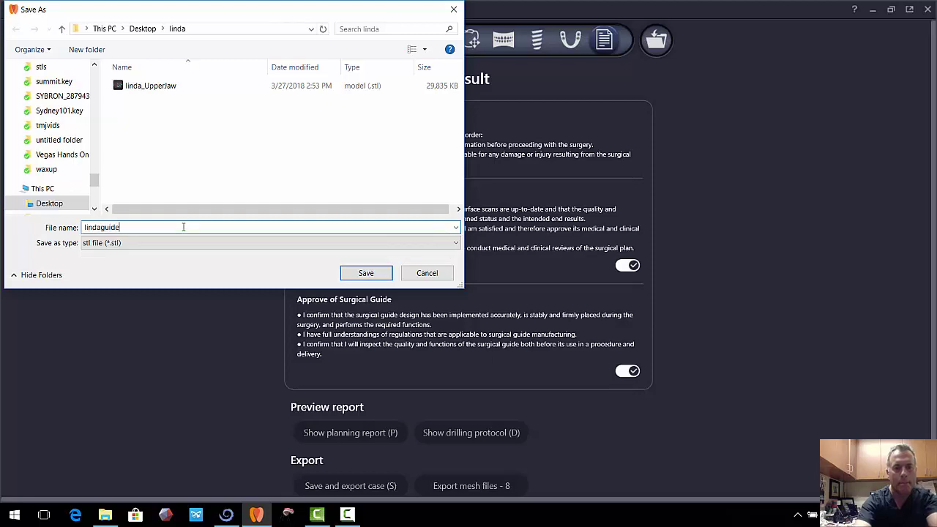
{"action": "key", "text": "Return"}
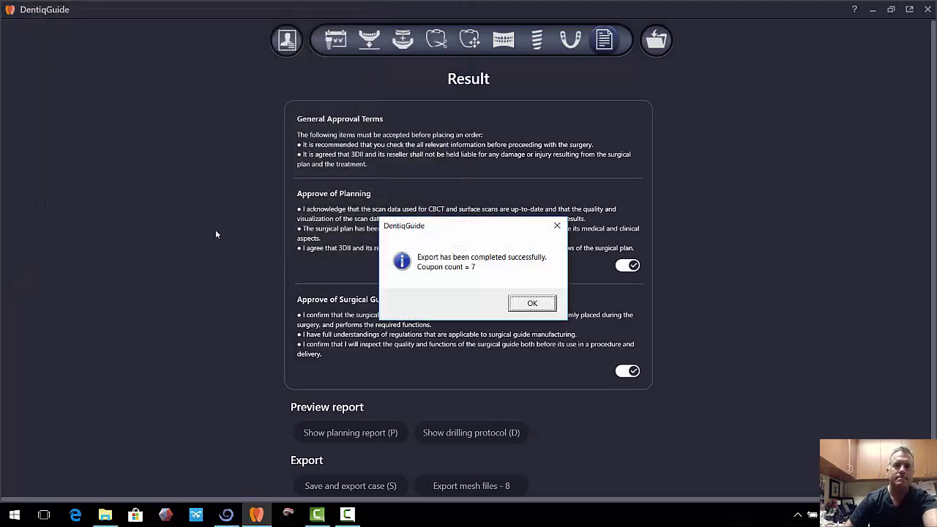
{"action": "left_click", "coordinate": [532, 304]}
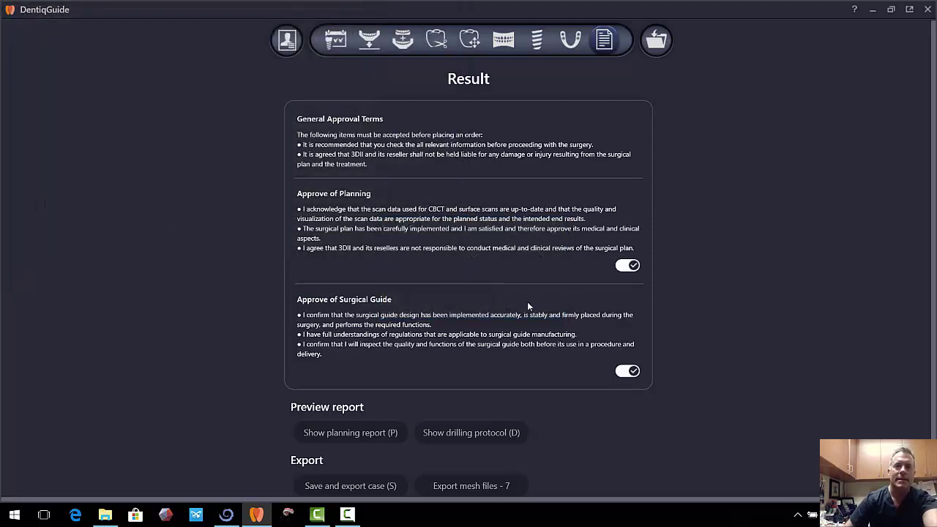
{"action": "left_click", "coordinate": [873, 10]}
Step: Minimize Blue Sky Plan and launch RayWare through a Start search for 'ray'
{"action": "left_click", "coordinate": [866, 9]}
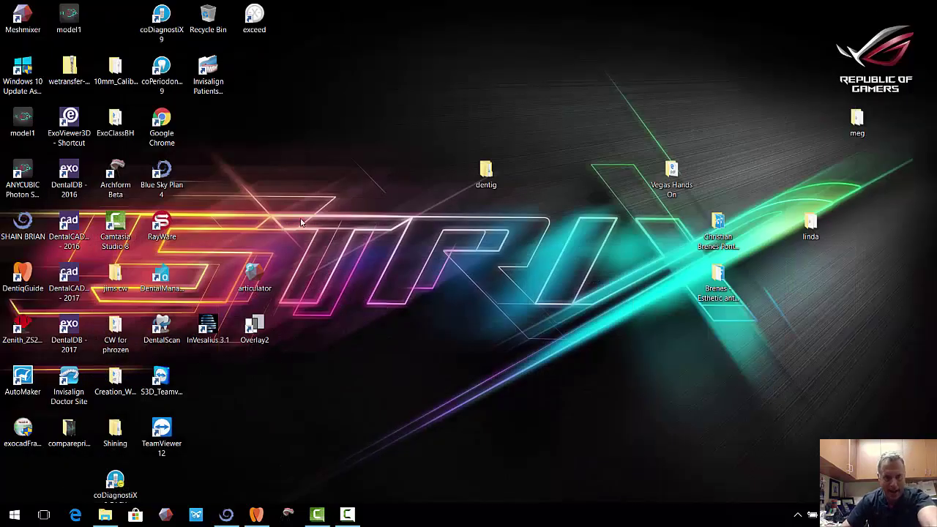
{"action": "left_click", "coordinate": [24, 521]}
{"action": "type", "text": "ray"}
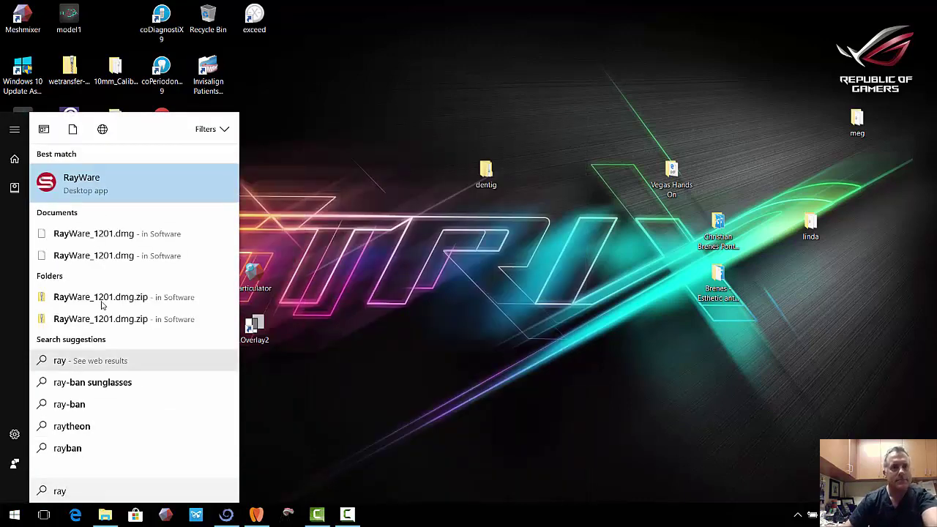
{"action": "left_click", "coordinate": [137, 183]}
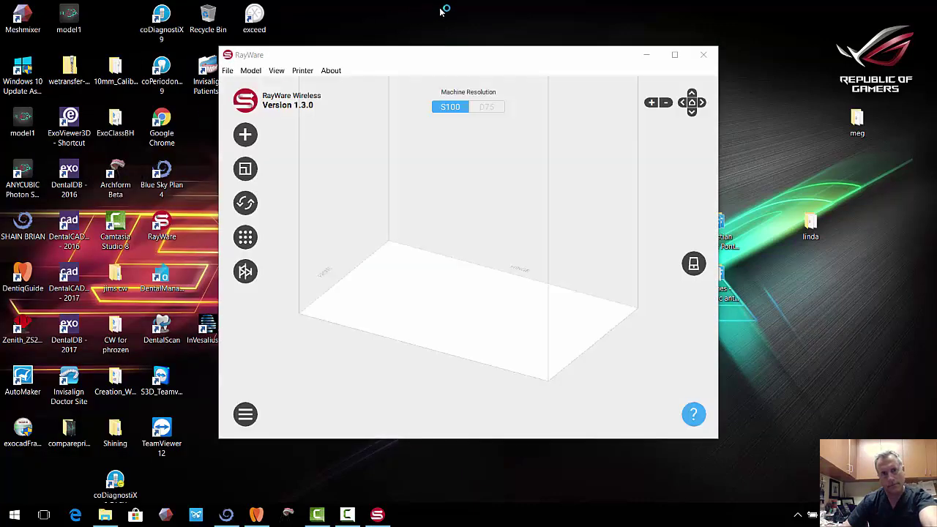
Step: Drag lindaguide_Upper_SURGICALGUIDE_MESH from the linda\lindaguide folder onto RayWare's S100 platform
{"action": "left_click_drag", "start_coordinate": [531, 57], "coordinate": [342, 35]}
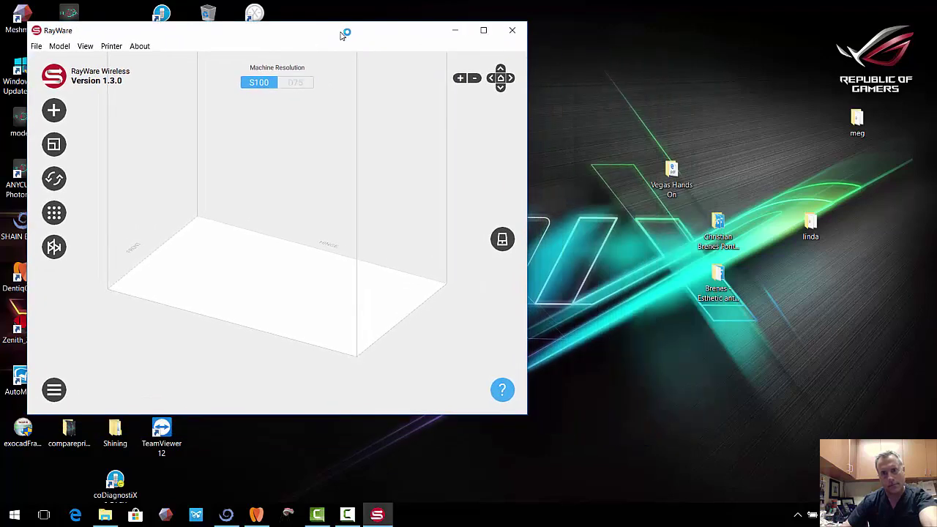
{"action": "left_click", "coordinate": [812, 225]}
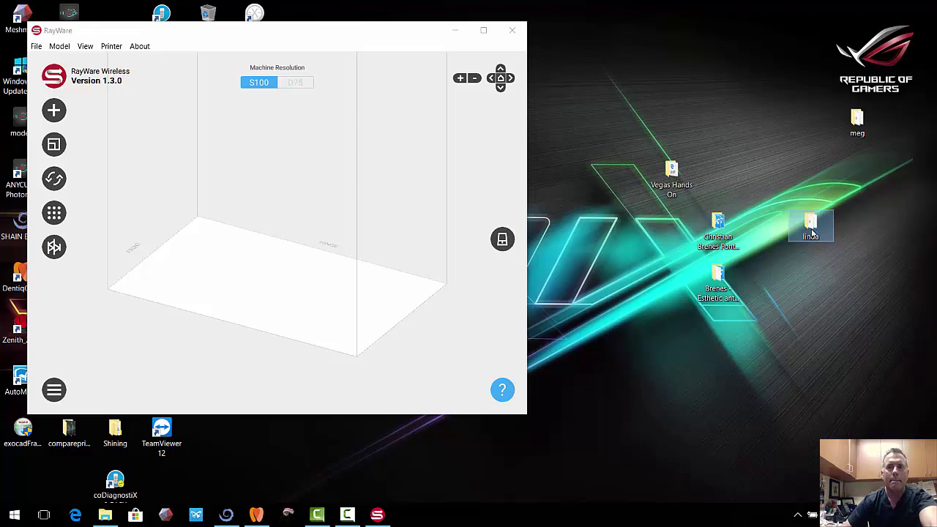
{"action": "double_click", "coordinate": [811, 231]}
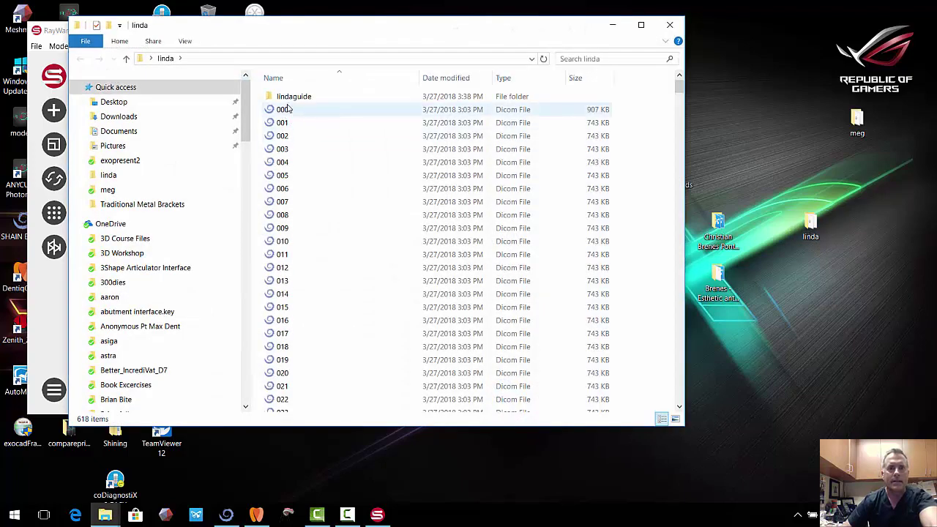
{"action": "double_click", "coordinate": [293, 96]}
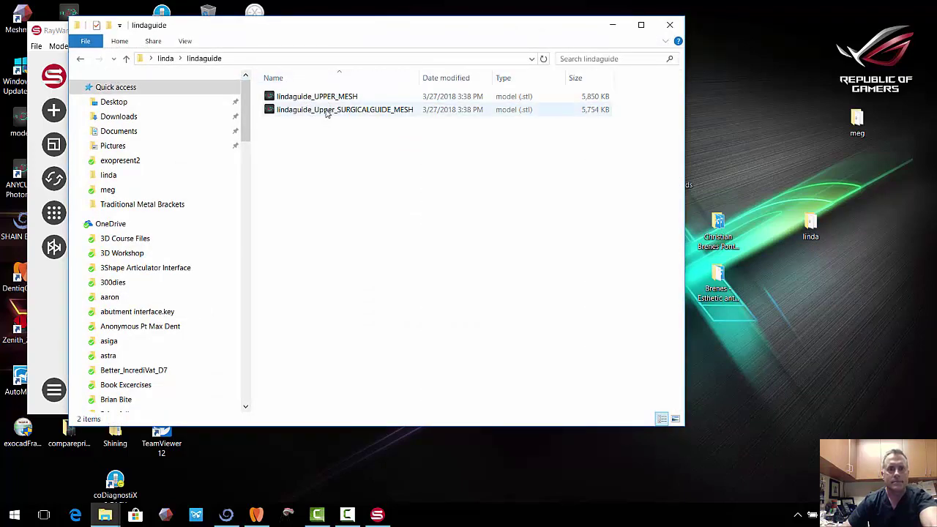
{"action": "left_click_drag", "start_coordinate": [396, 27], "coordinate": [736, 35]}
{"action": "left_click_drag", "start_coordinate": [699, 118], "coordinate": [260, 255]}
Step: Select the surgical guide in RayWare and rotate it with the gyro ring
{"action": "left_click", "coordinate": [316, 274]}
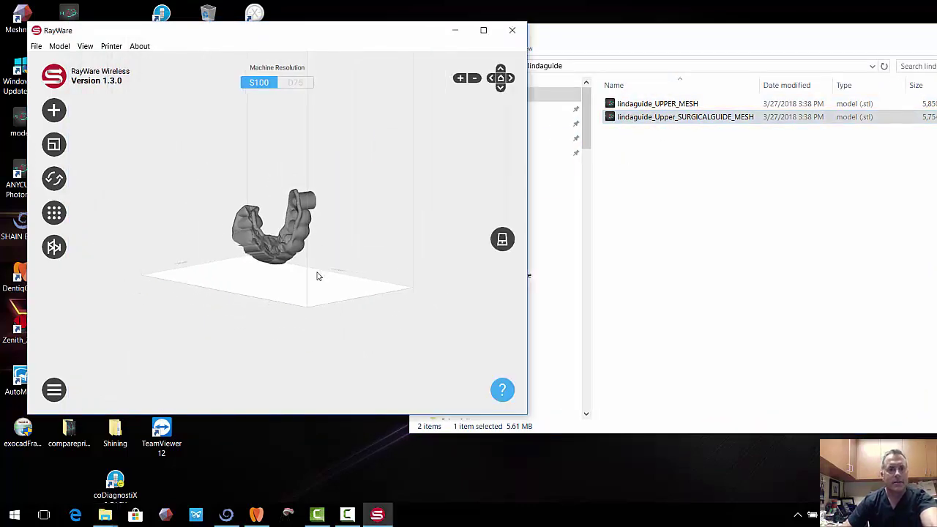
{"action": "scroll", "coordinate": [318, 276], "scroll_direction": "up", "scroll_amount": 5}
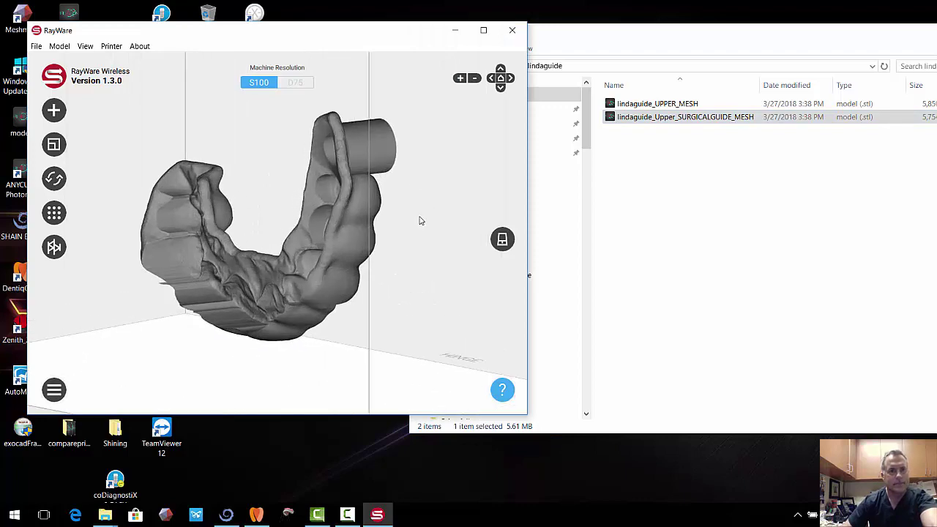
{"action": "left_click_drag", "start_coordinate": [418, 217], "coordinate": [378, 224]}
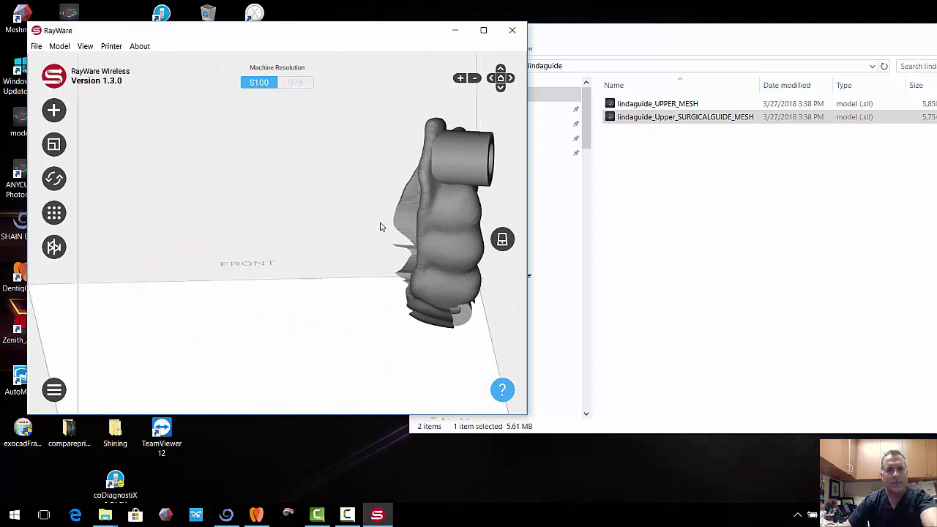
{"action": "left_click", "coordinate": [413, 190]}
{"action": "left_click_drag", "start_coordinate": [413, 190], "coordinate": [462, 173]}
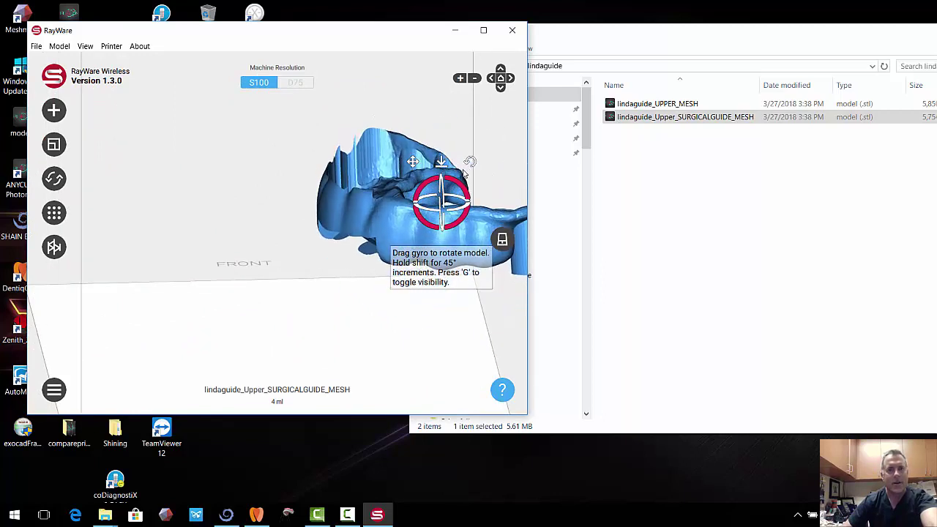
Step: Move the guide out of the red zone into the build area and check it from the top view
{"action": "left_click_drag", "start_coordinate": [349, 150], "coordinate": [356, 207]}
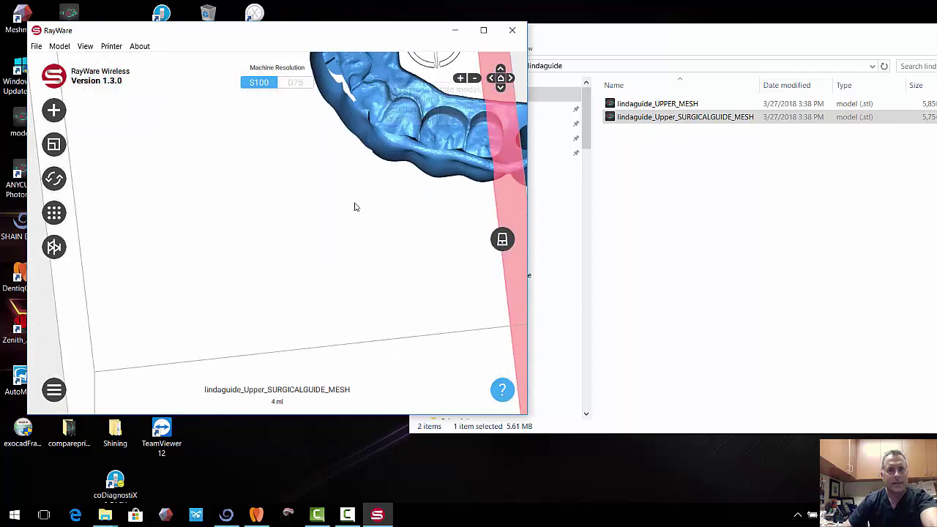
{"action": "left_click_drag", "start_coordinate": [406, 152], "coordinate": [346, 292]}
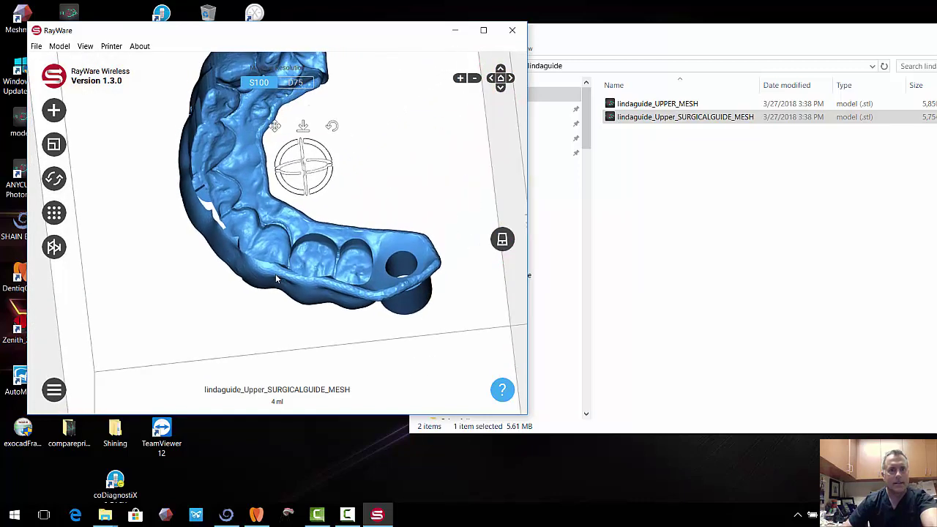
{"action": "key", "text": "Home"}
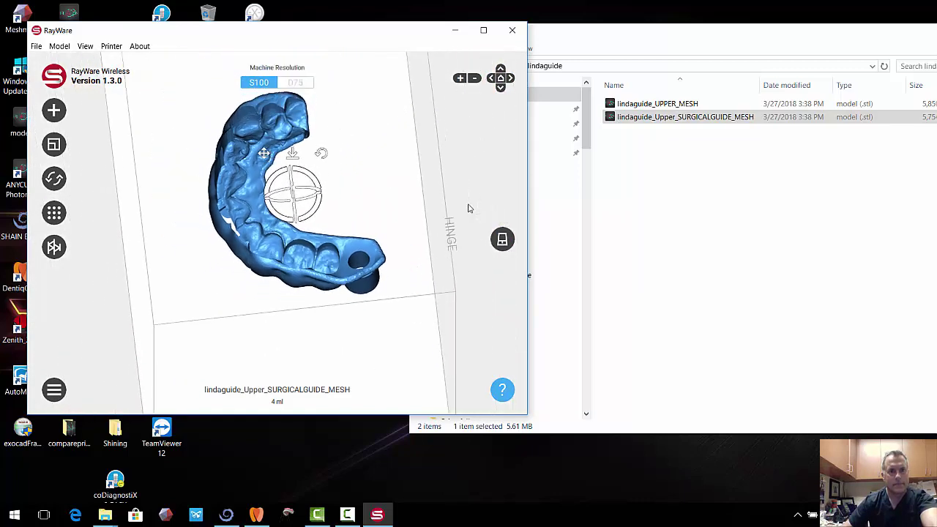
Step: Generate supports under the surgical guide and inspect them from above
{"action": "key", "text": "Home"}
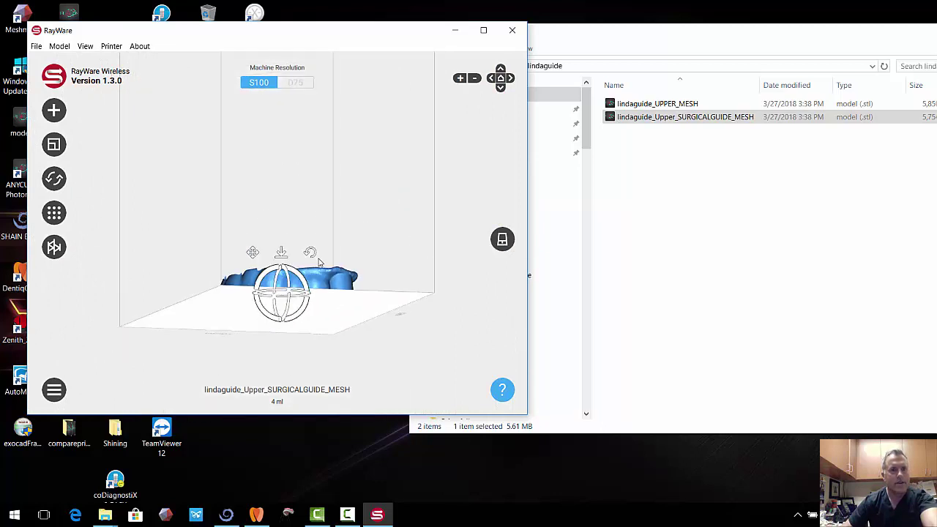
{"action": "left_click", "coordinate": [54, 248]}
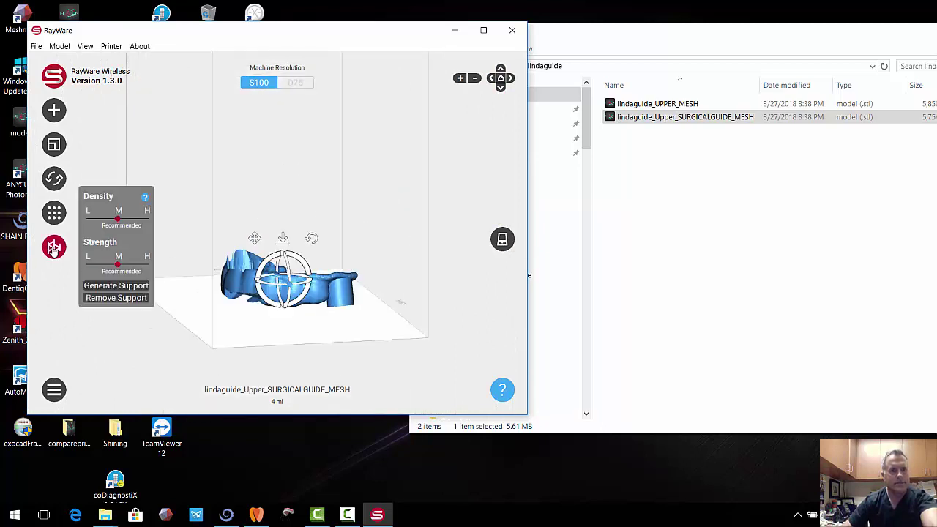
{"action": "left_click", "coordinate": [117, 285]}
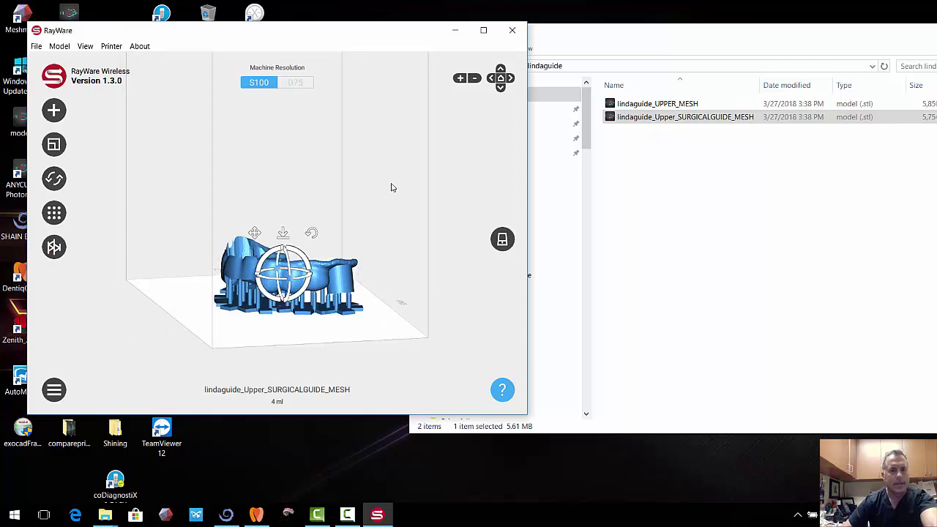
{"action": "left_click_drag", "start_coordinate": [392, 188], "coordinate": [344, 234]}
{"action": "scroll", "coordinate": [333, 244], "scroll_direction": "up", "scroll_amount": 2}
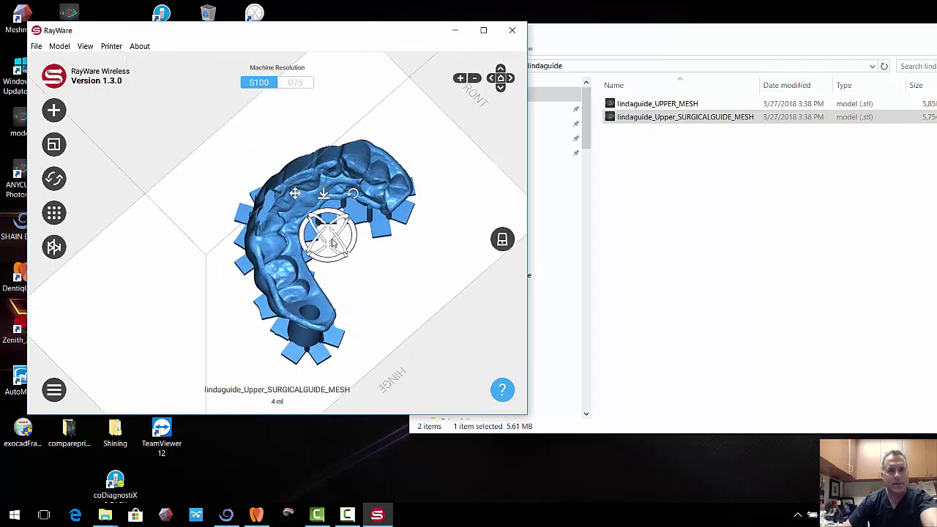
{"action": "scroll", "coordinate": [333, 243], "scroll_direction": "up", "scroll_amount": 2}
Step: Show the print settings in a maximized RayWare window with the Material list expanded
{"action": "left_click", "coordinate": [503, 239]}
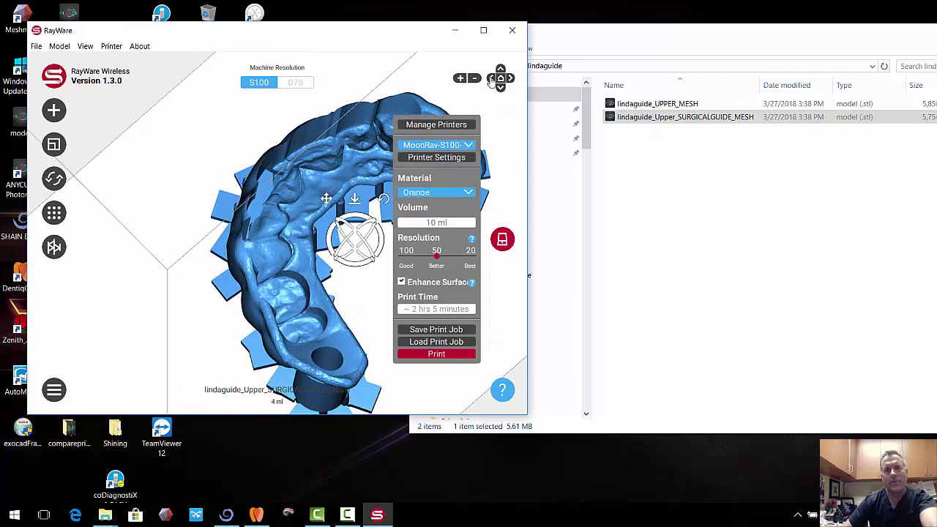
{"action": "left_click", "coordinate": [484, 31]}
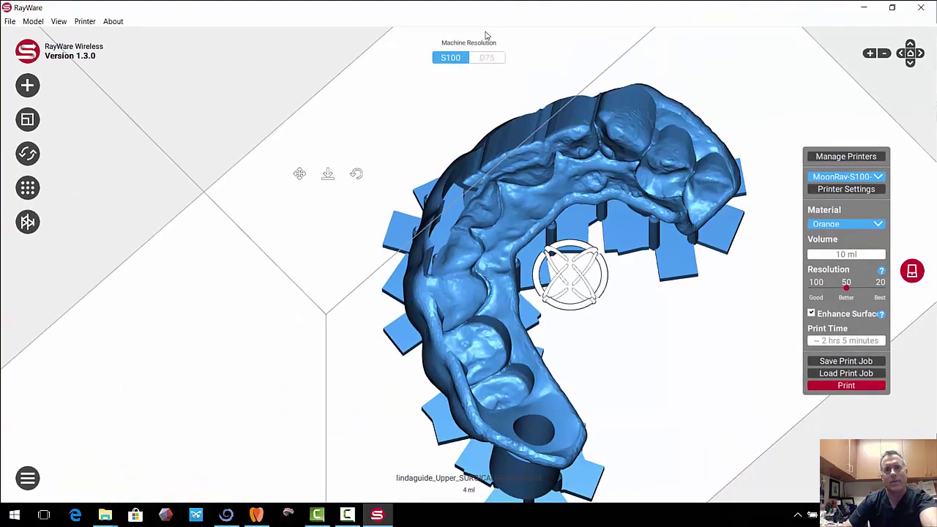
{"action": "left_click", "coordinate": [858, 228]}
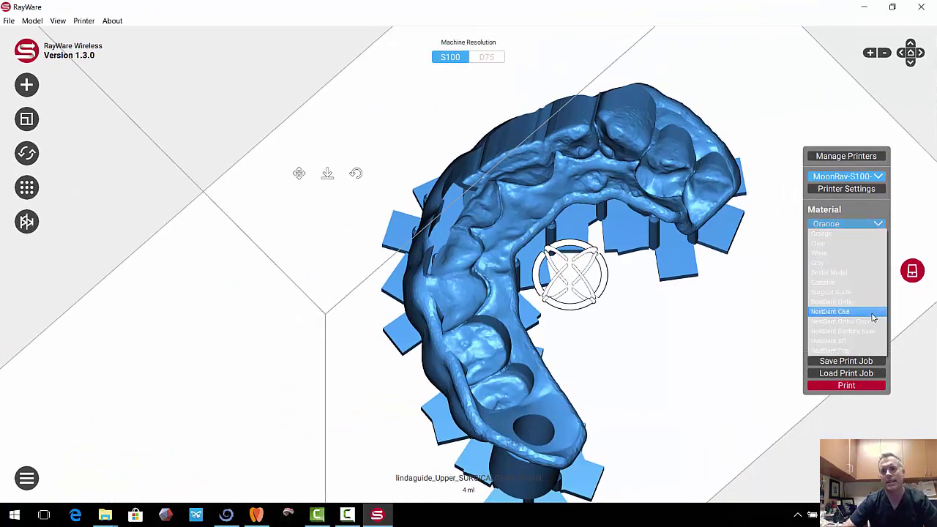